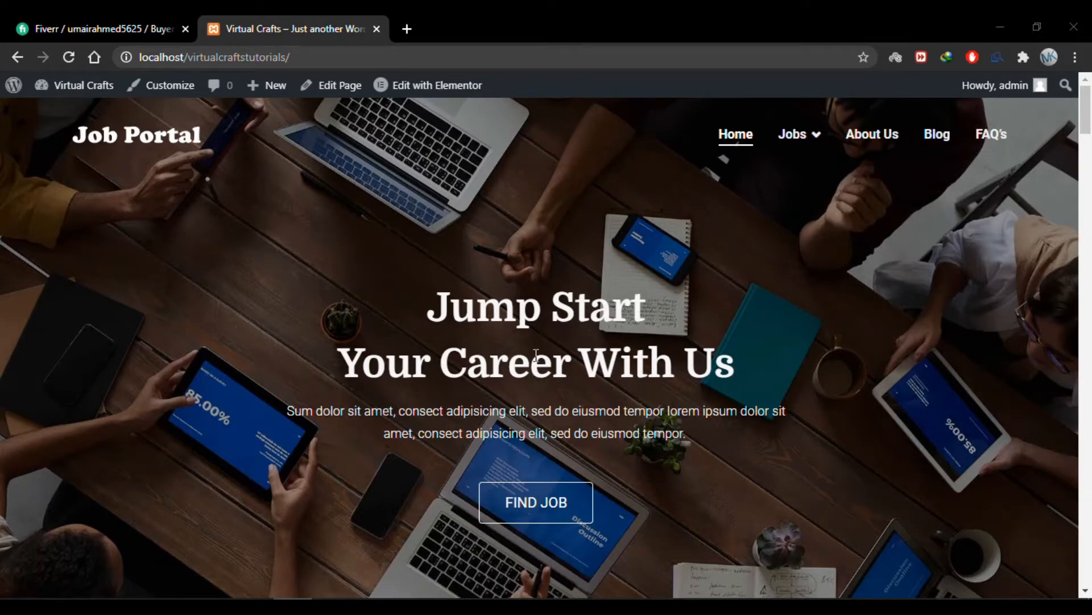
# Open the site's wp-admin dashboard and start a new page
pyautogui.click(533, 62)
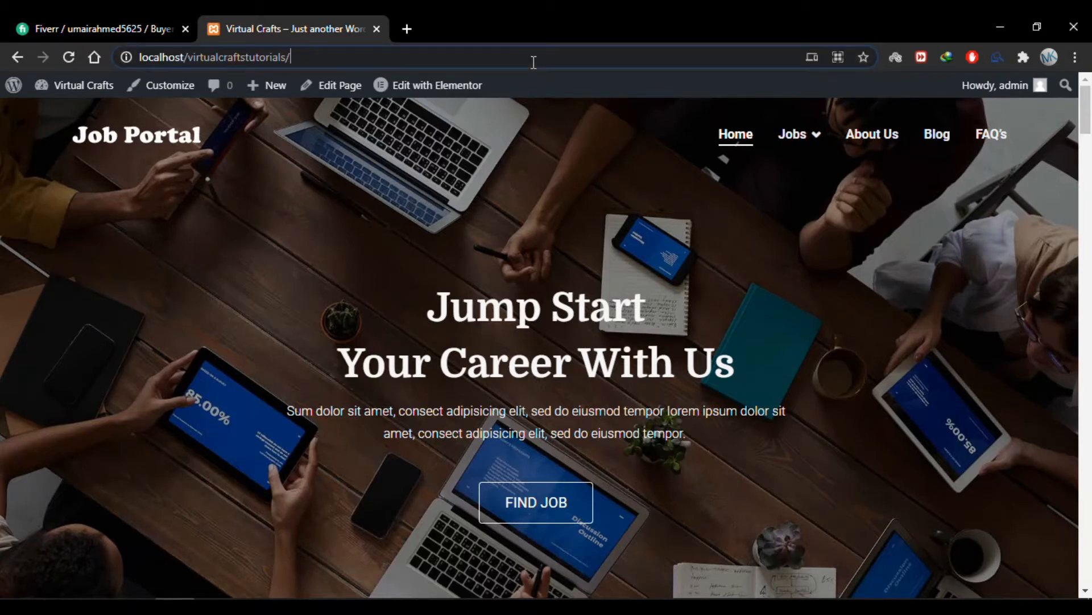
pyautogui.write('wp-admin/')
pyautogui.press('Return')
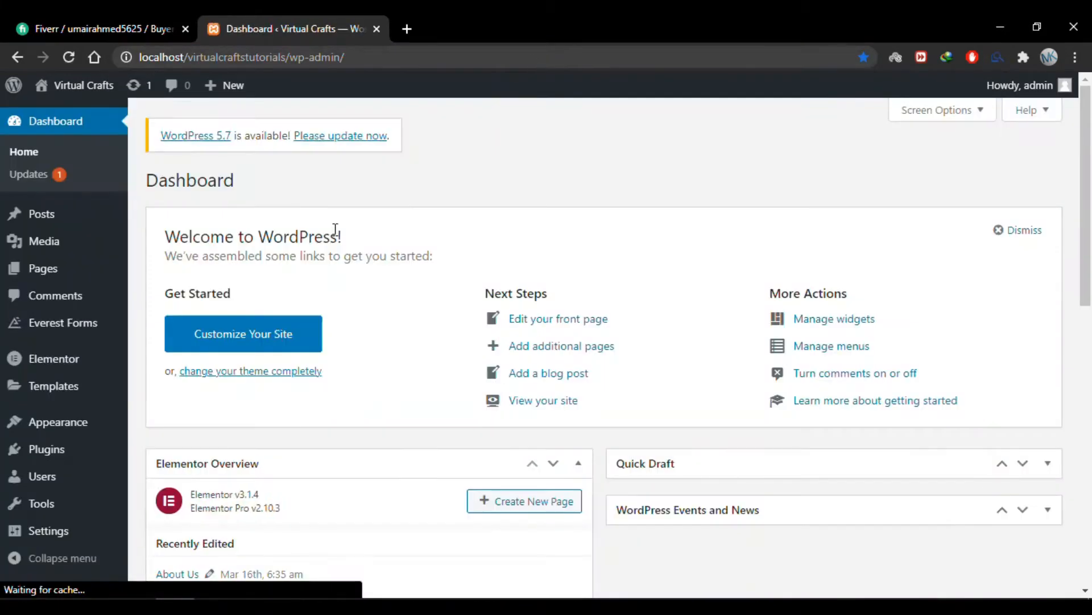
pyautogui.moveTo(97, 276)
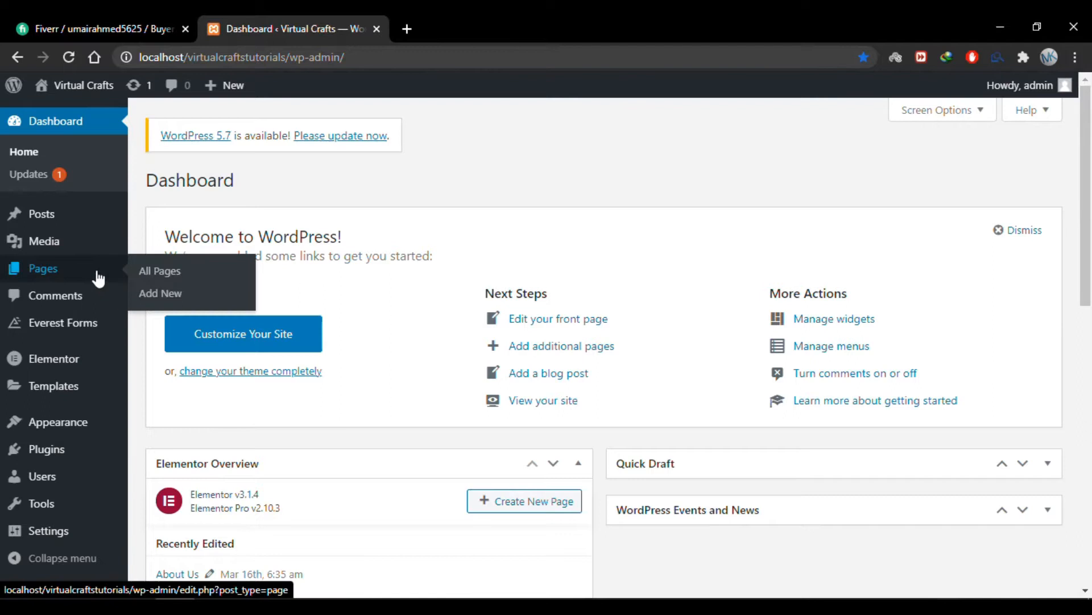
pyautogui.click(187, 274)
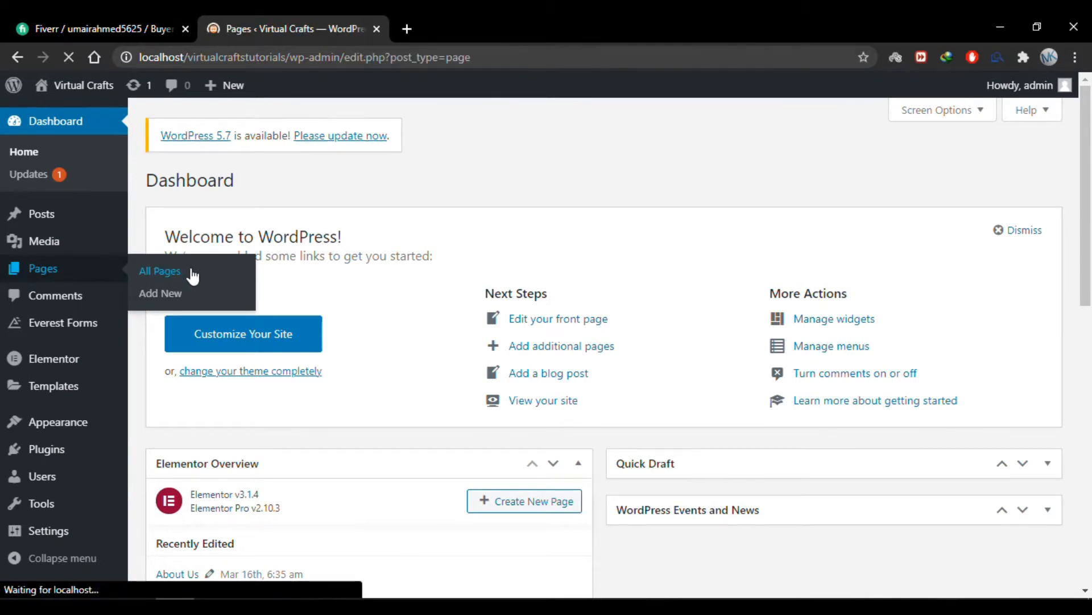
pyautogui.click(251, 186)
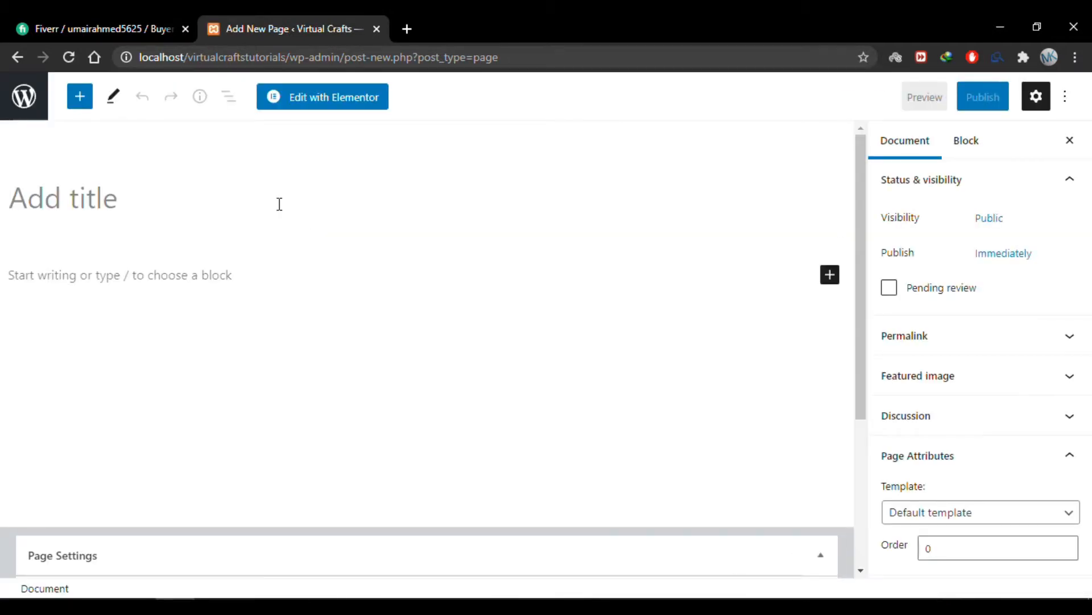
# Title the new page "Templates" and publish it
pyautogui.write('Templates')
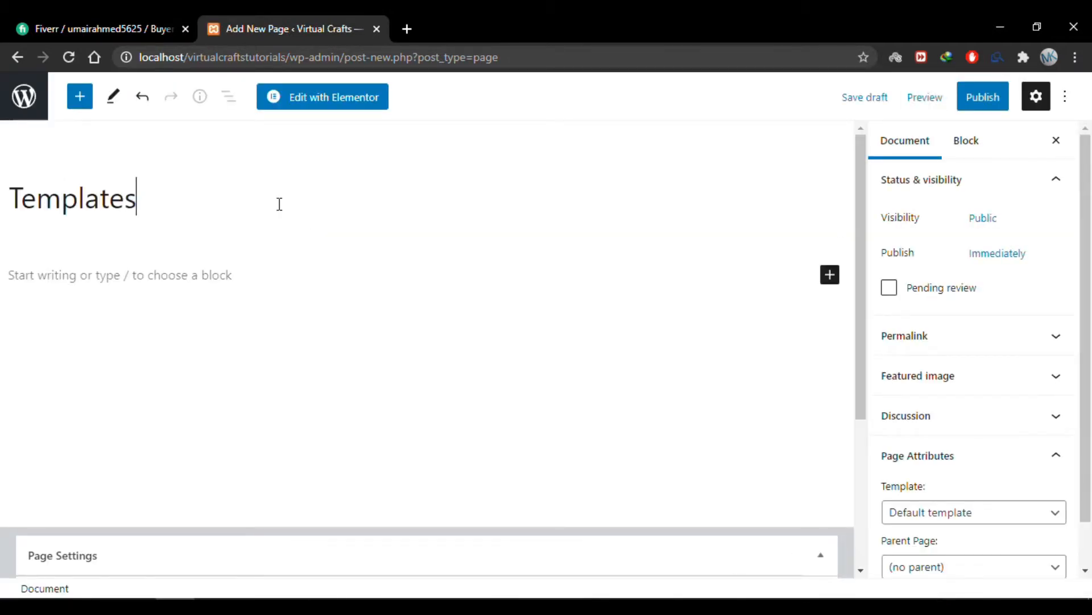
pyautogui.click(990, 101)
pyautogui.click(959, 107)
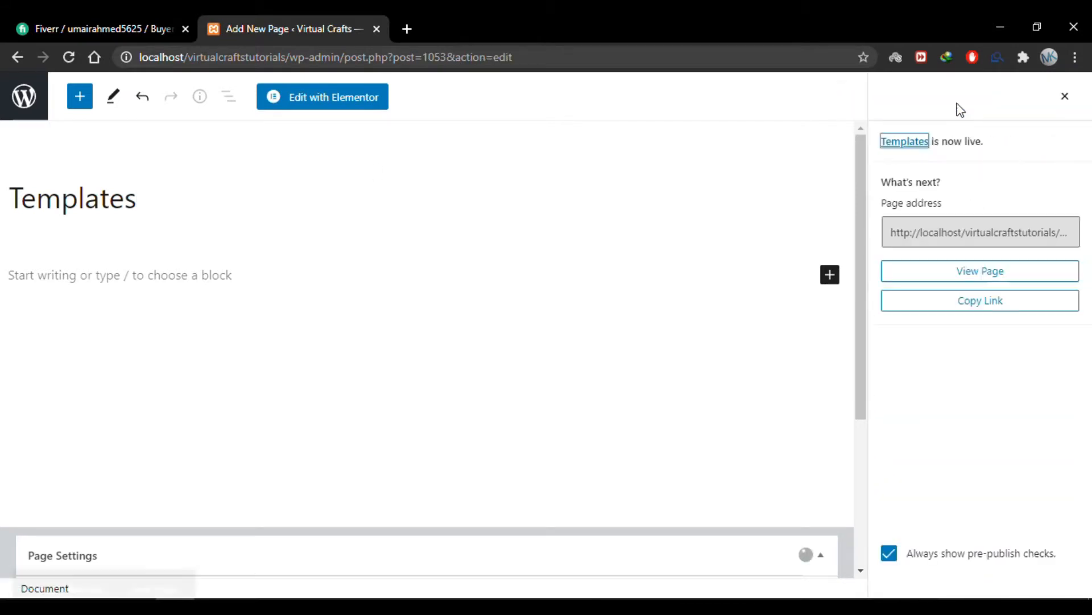
# View the published Templates page in a separate browser tab and look through its layout
pyautogui.rightClick(946, 268)
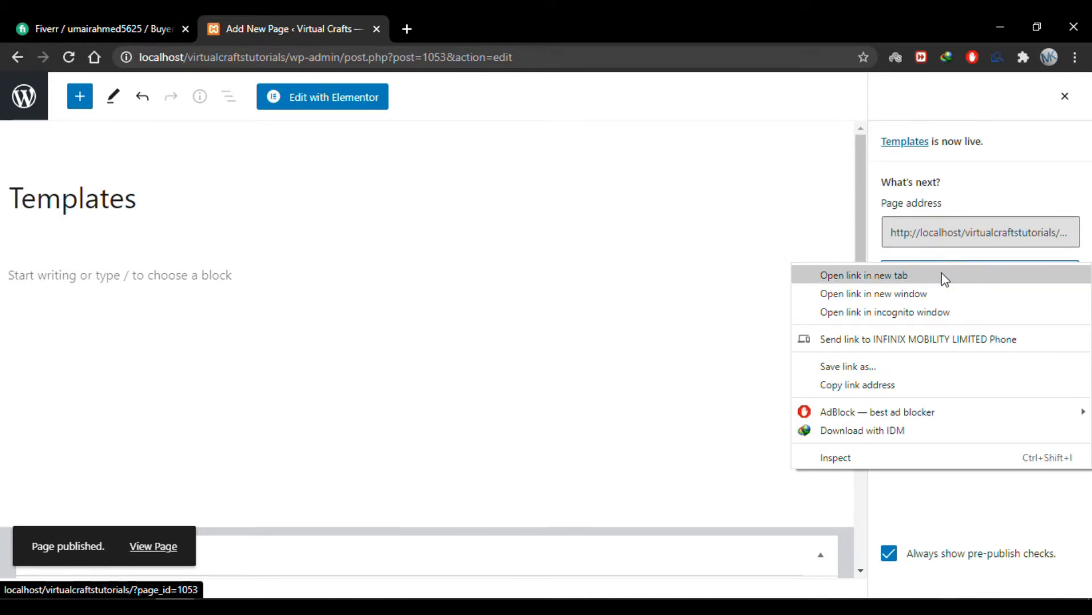
pyautogui.click(941, 274)
pyautogui.click(482, 18)
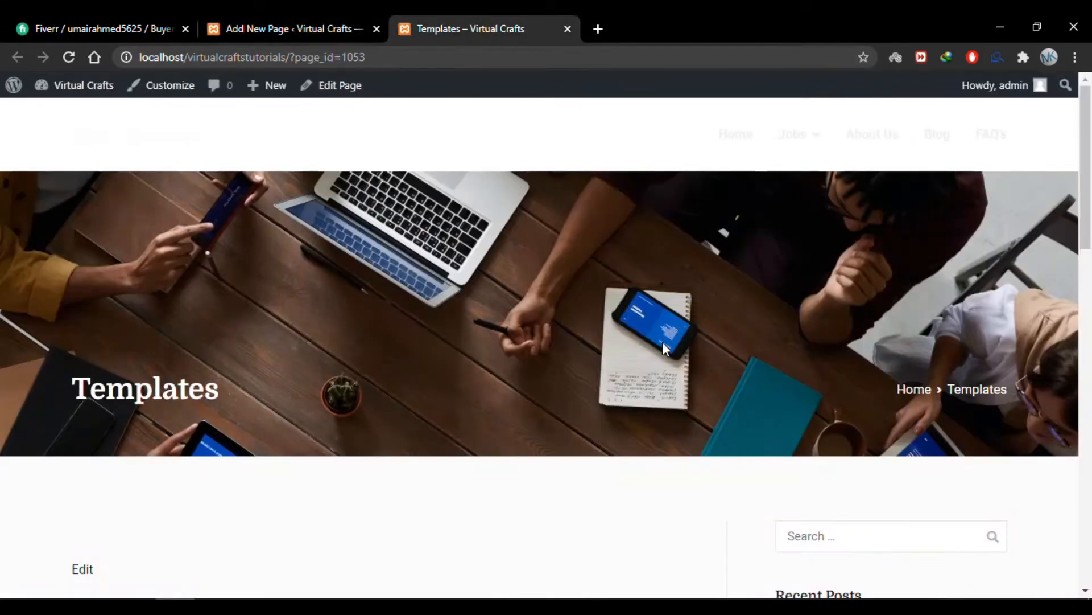
pyautogui.scroll(-3, 665, 348)
pyautogui.scroll(3, 668, 347)
# Enable the transparent header in the Templates page's settings, update the page and reload its live view
pyautogui.click(317, 25)
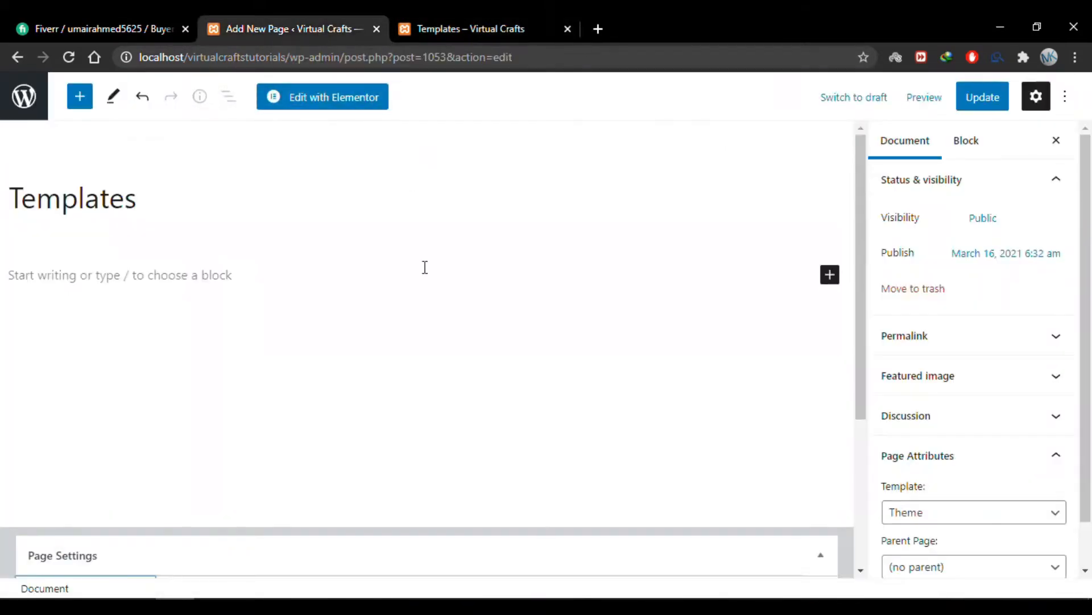
pyautogui.scroll(-4, 424, 268)
pyautogui.click(89, 406)
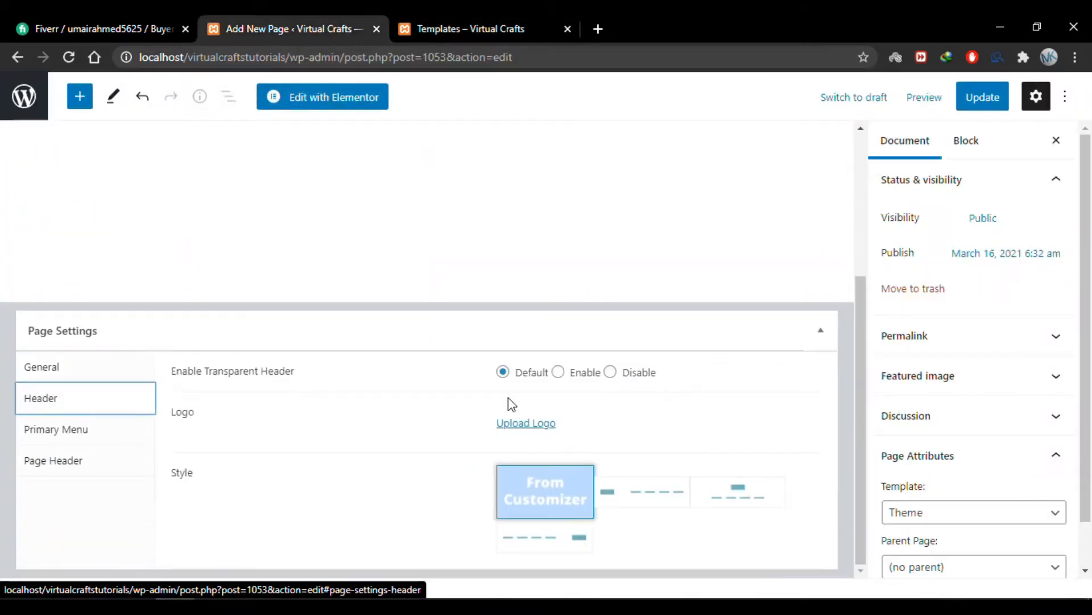
pyautogui.click(558, 373)
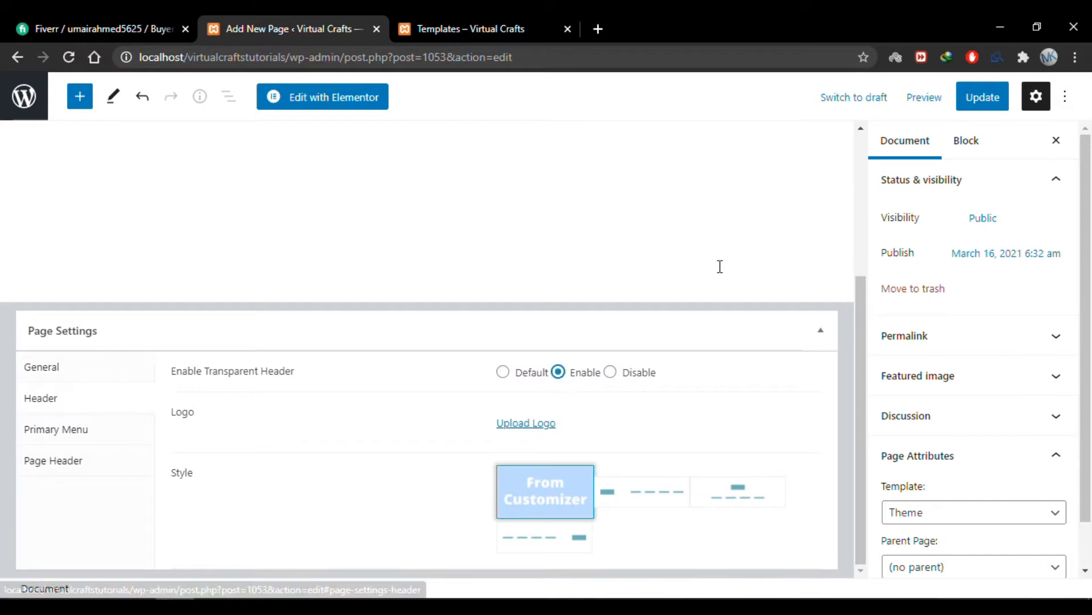
pyautogui.click(999, 100)
pyautogui.click(507, 17)
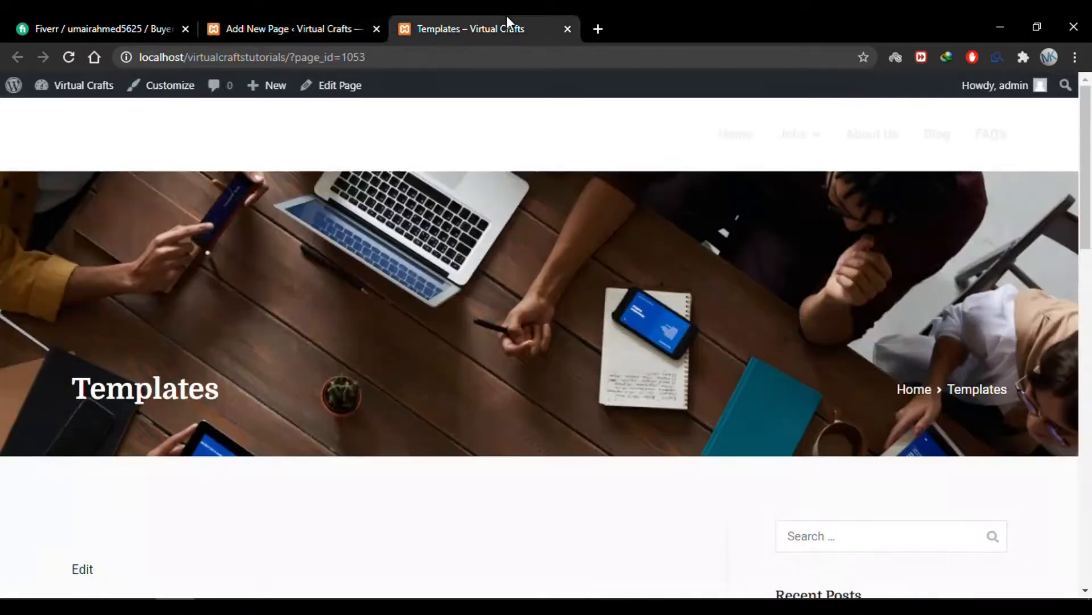
pyautogui.click(74, 57)
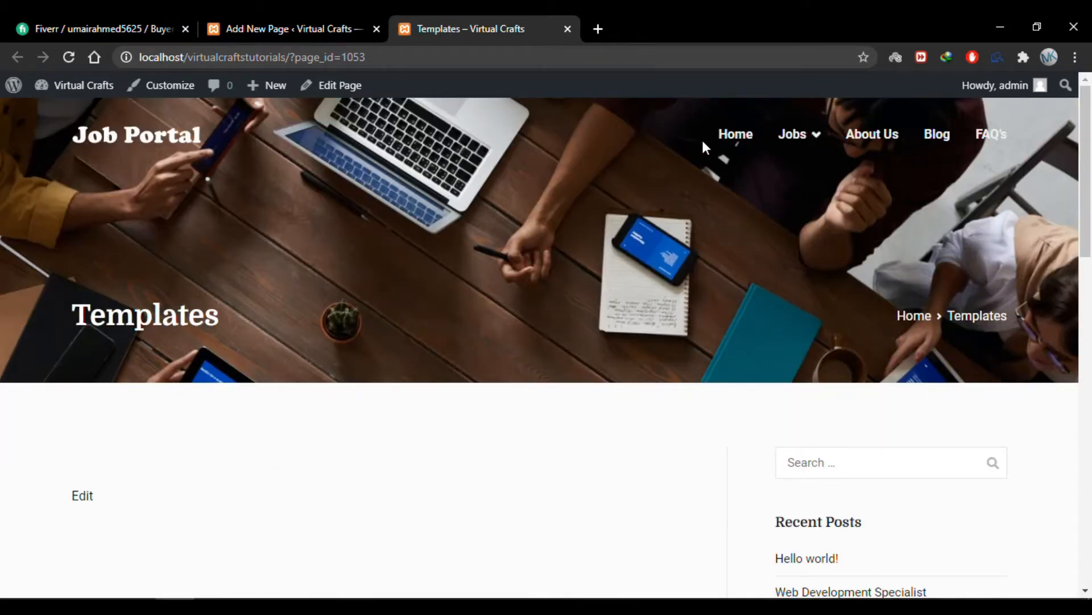
# Change the Templates page's template attribute to Elementor Full Width and update the page
pyautogui.click(304, 17)
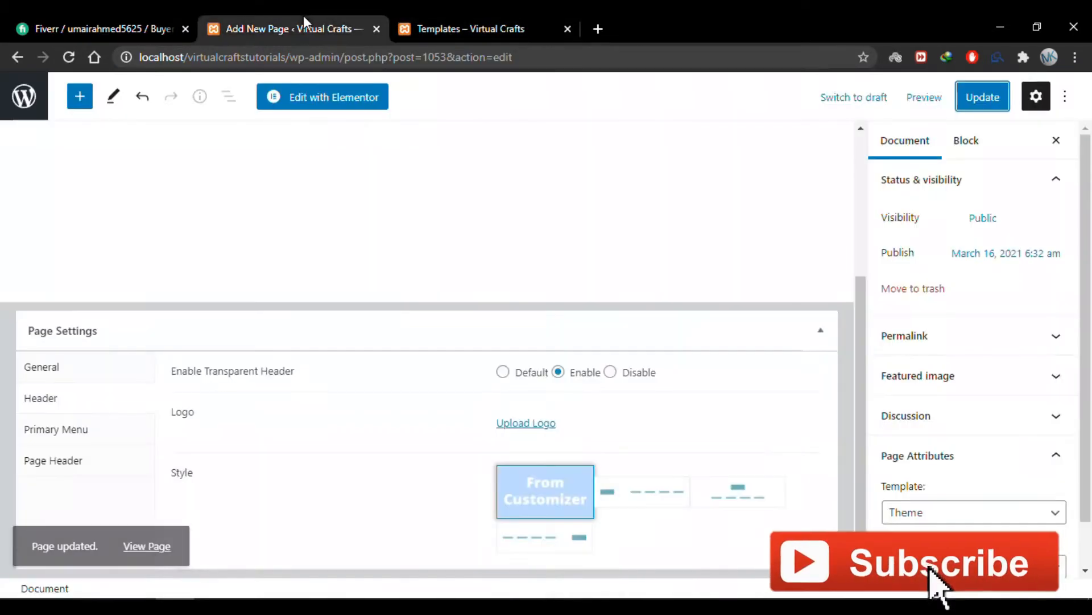
pyautogui.click(1018, 519)
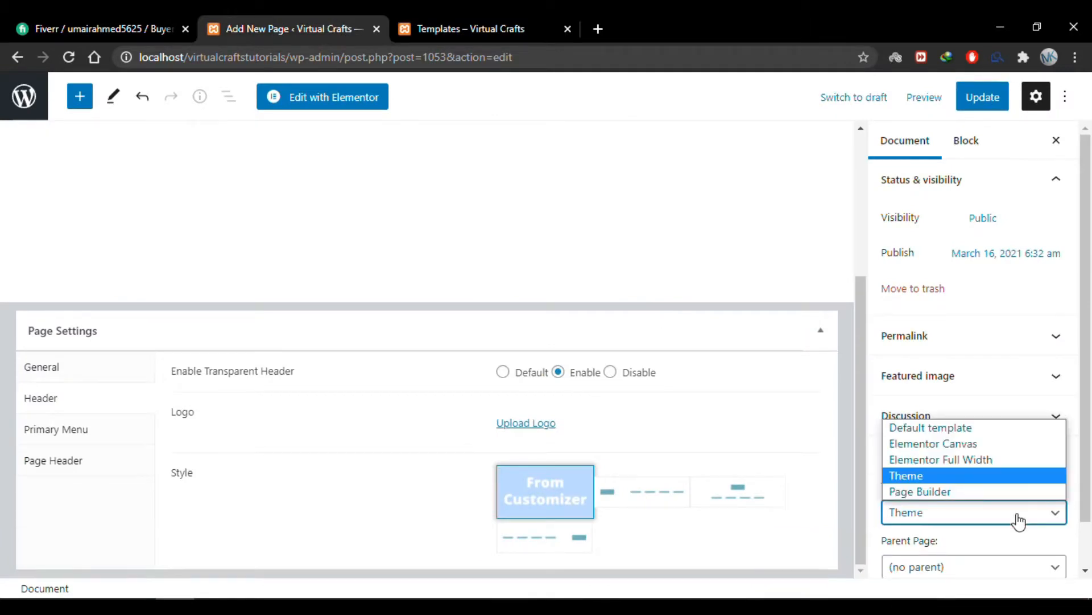
pyautogui.click(999, 465)
pyautogui.click(988, 101)
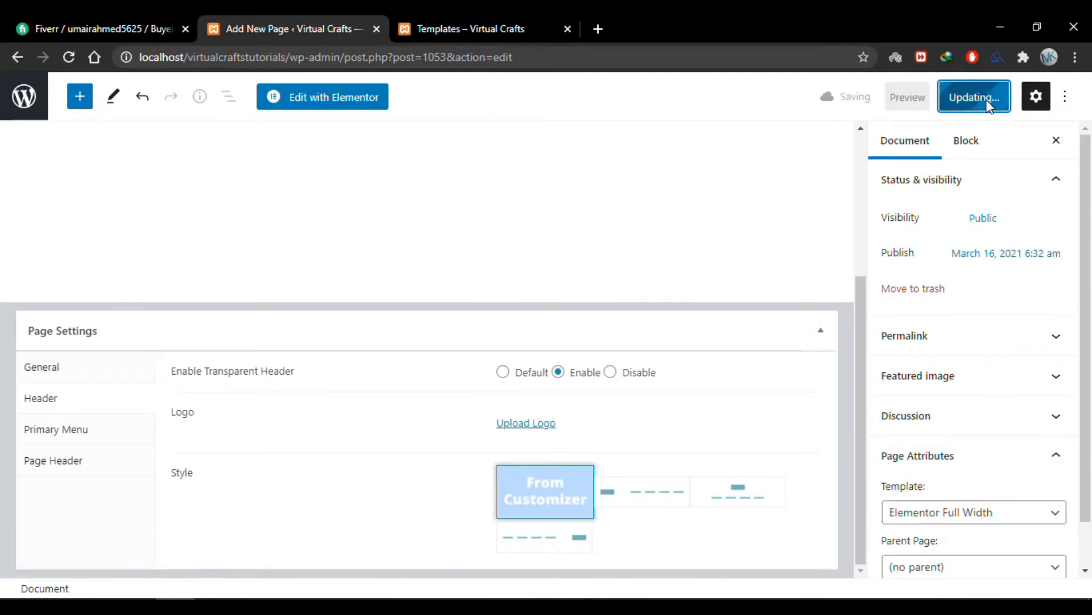
# Reload the live Templates page and check its full-width layout down to the footer
pyautogui.click(418, 33)
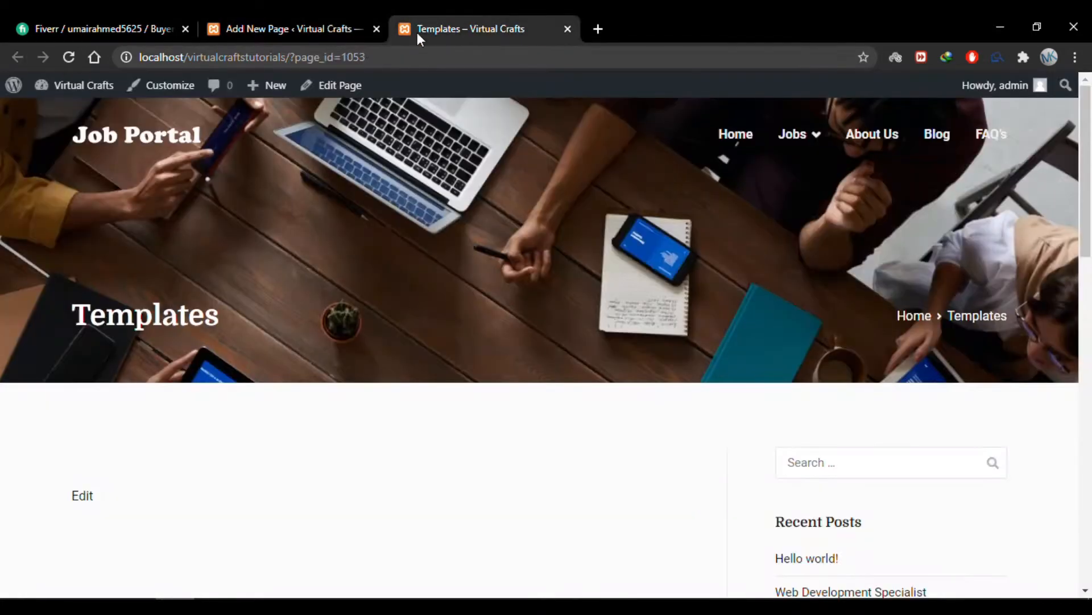
pyautogui.click(69, 57)
pyautogui.scroll(-2, 495, 311)
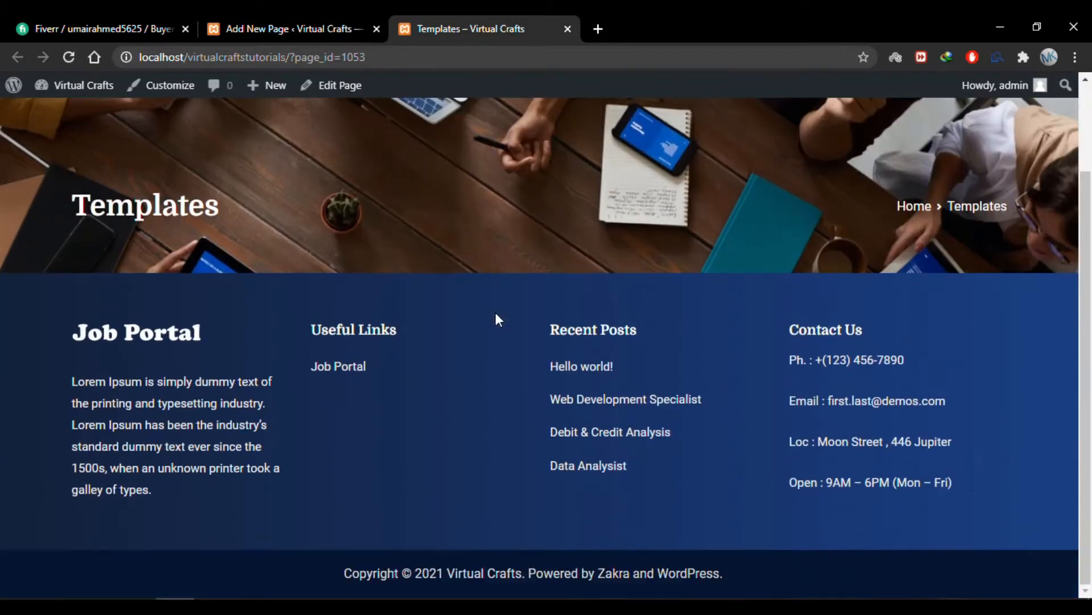
pyautogui.scroll(2, 495, 312)
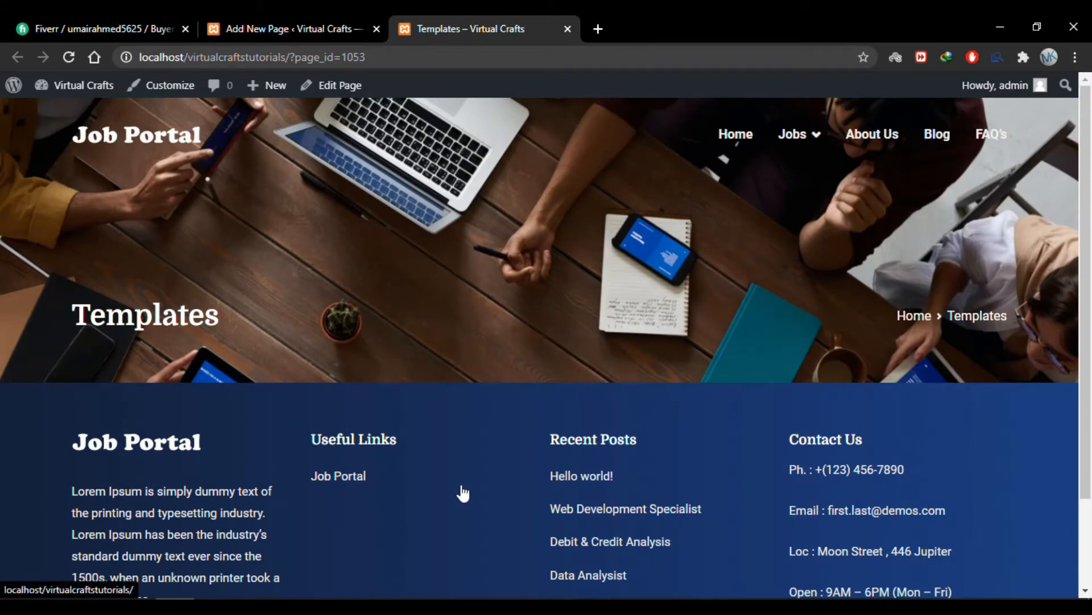
# Open the Templates page in the Elementor editor and add a single-column section
pyautogui.click(336, 23)
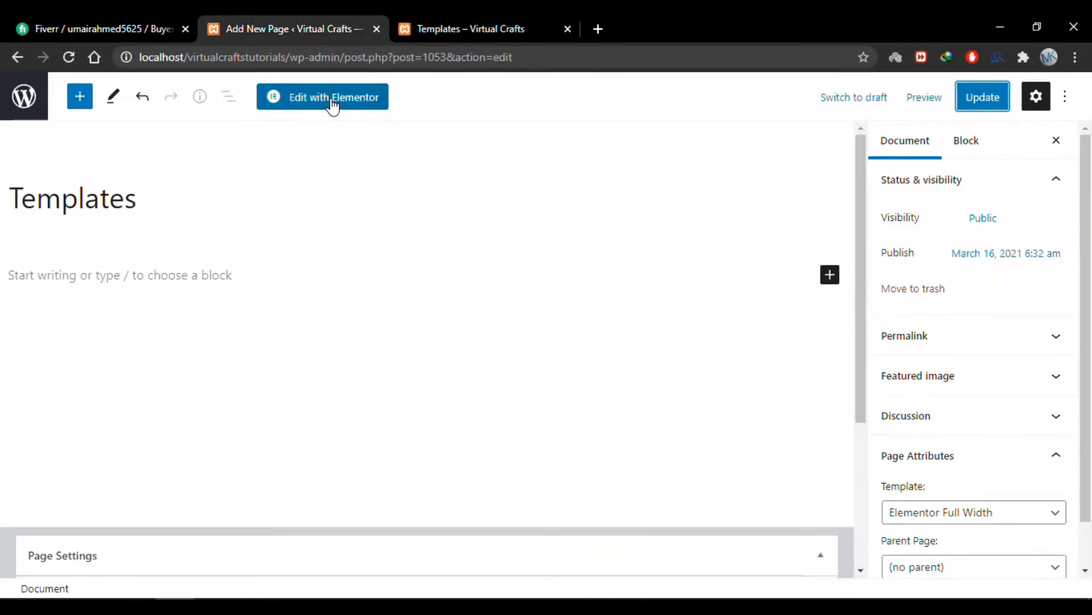
pyautogui.click(333, 102)
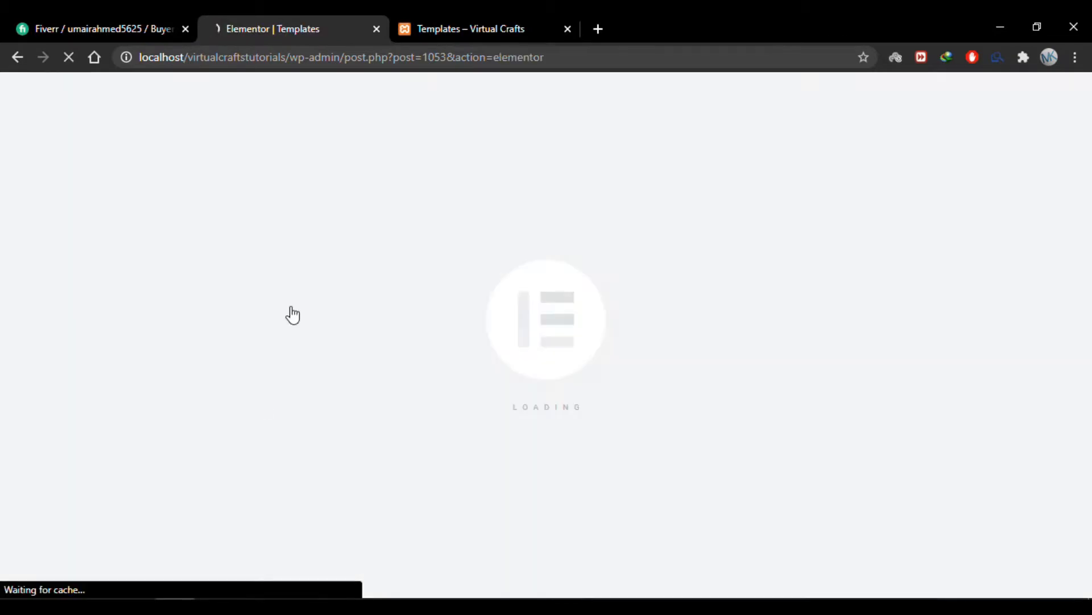
pyautogui.scroll(-3, 621, 357)
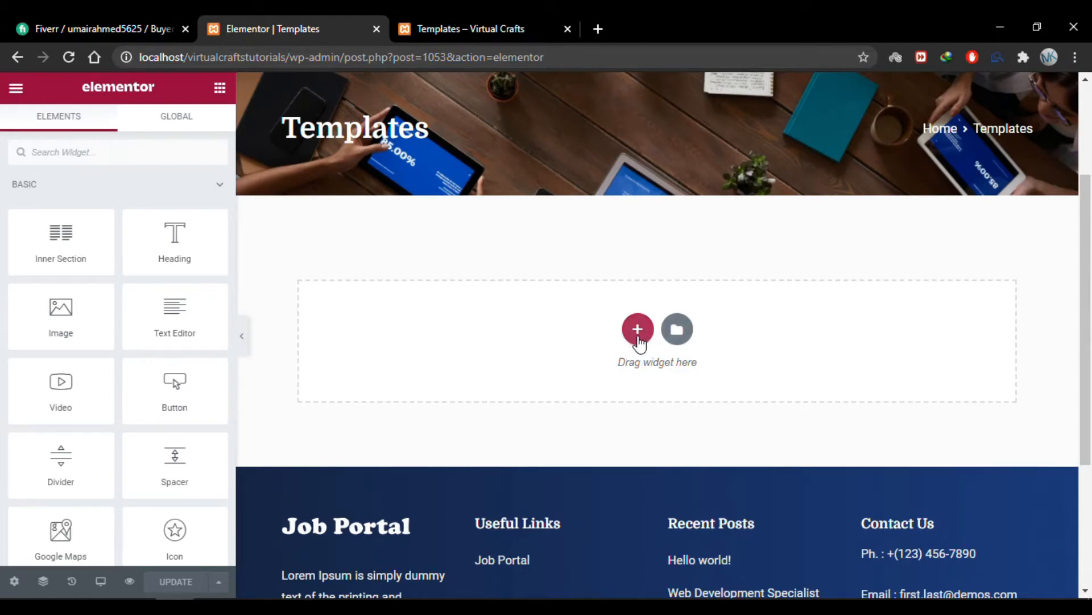
pyautogui.click(638, 330)
pyautogui.scroll(-1, 609, 371)
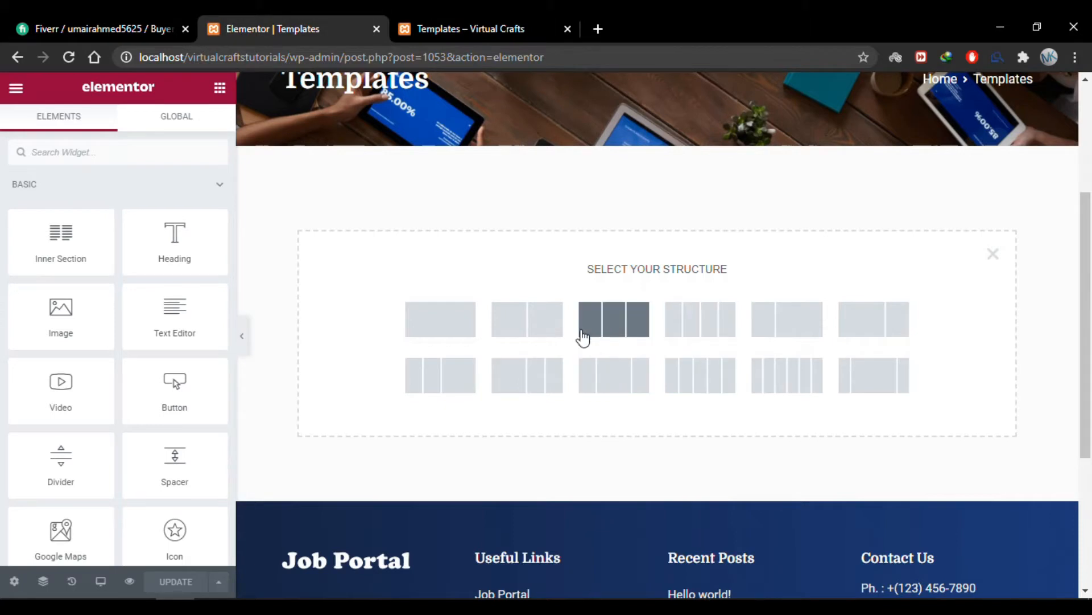
pyautogui.click(450, 330)
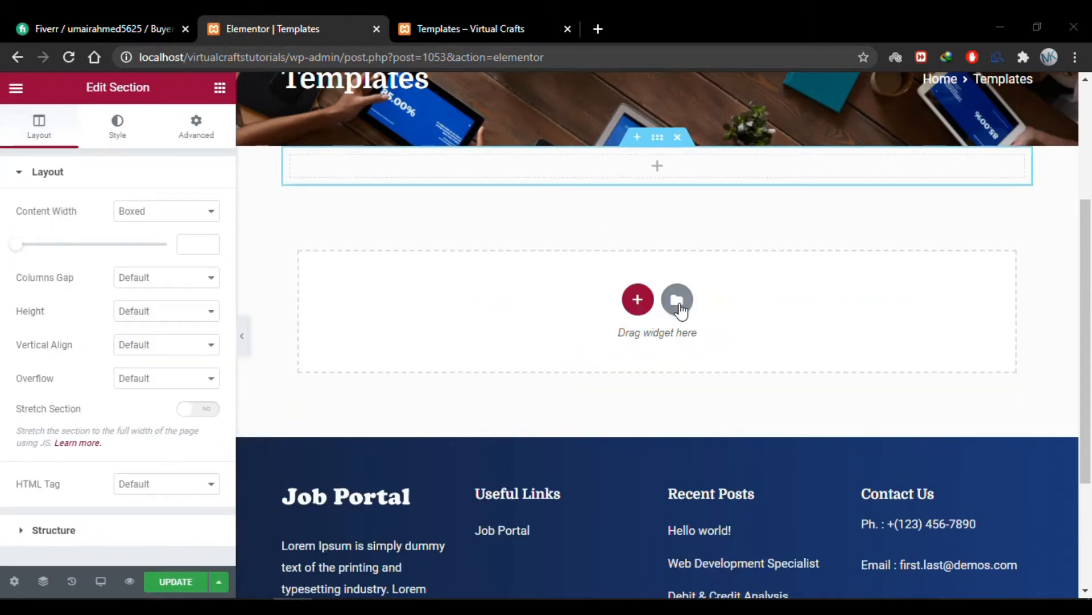
# Open the Elementor template library and browse its page templates
pyautogui.click(678, 305)
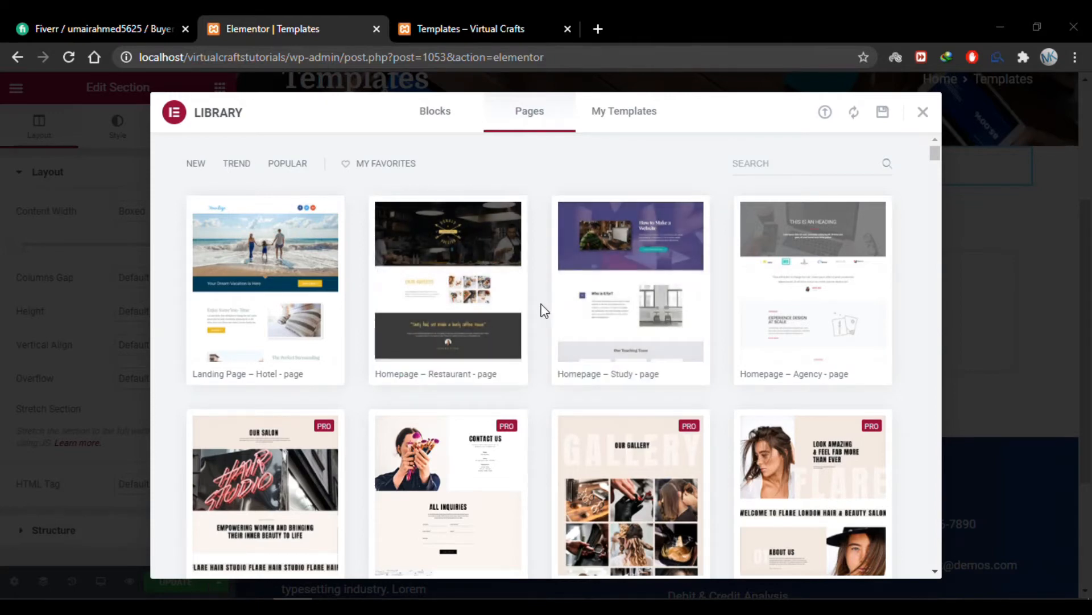
pyautogui.moveTo(587, 302)
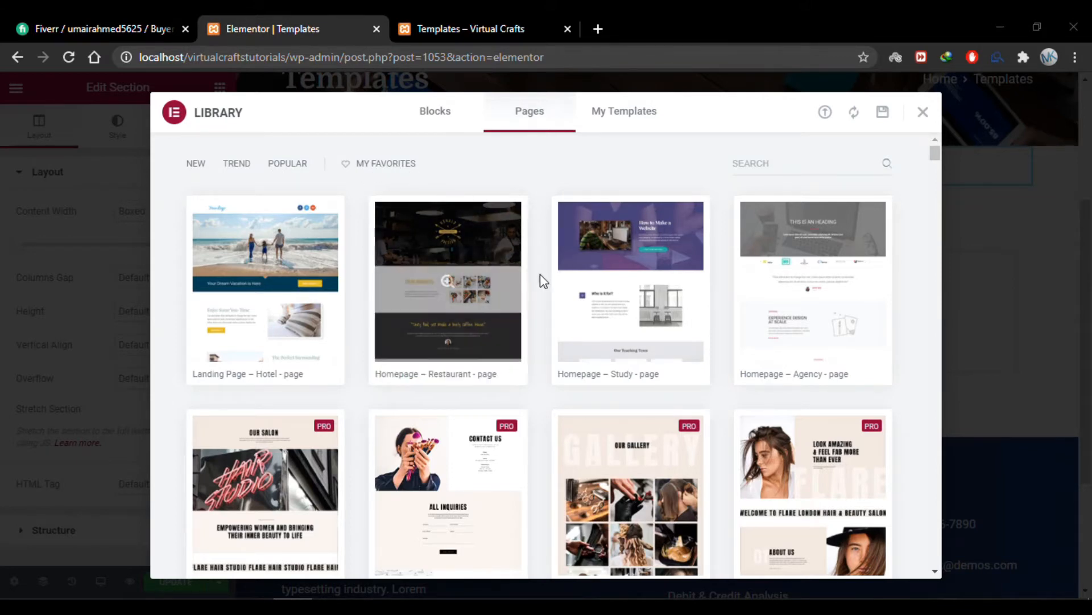
pyautogui.moveTo(513, 382)
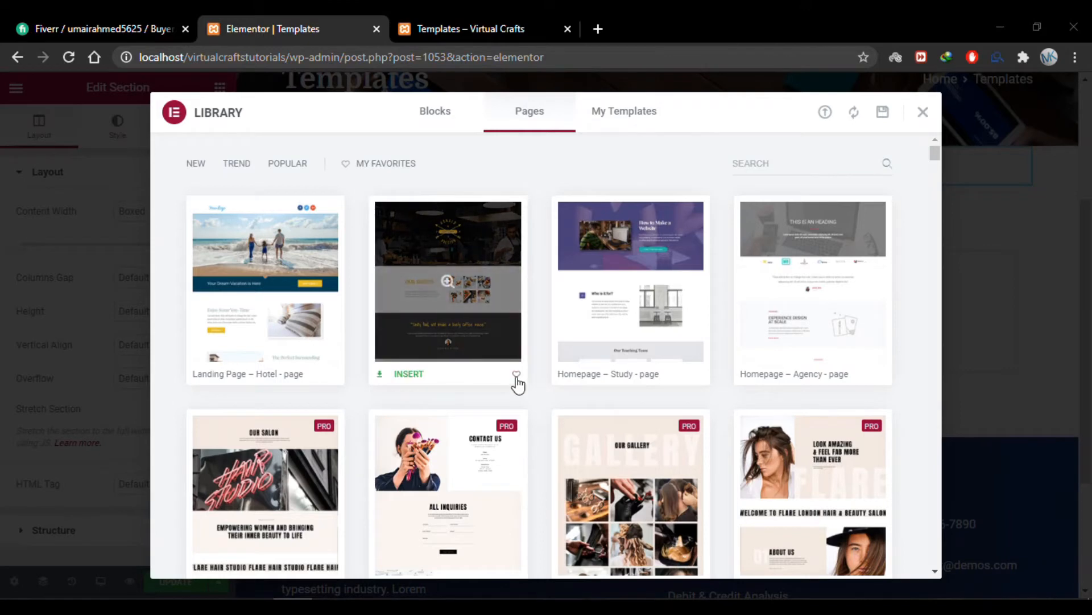
pyautogui.click(779, 161)
pyautogui.moveTo(592, 341)
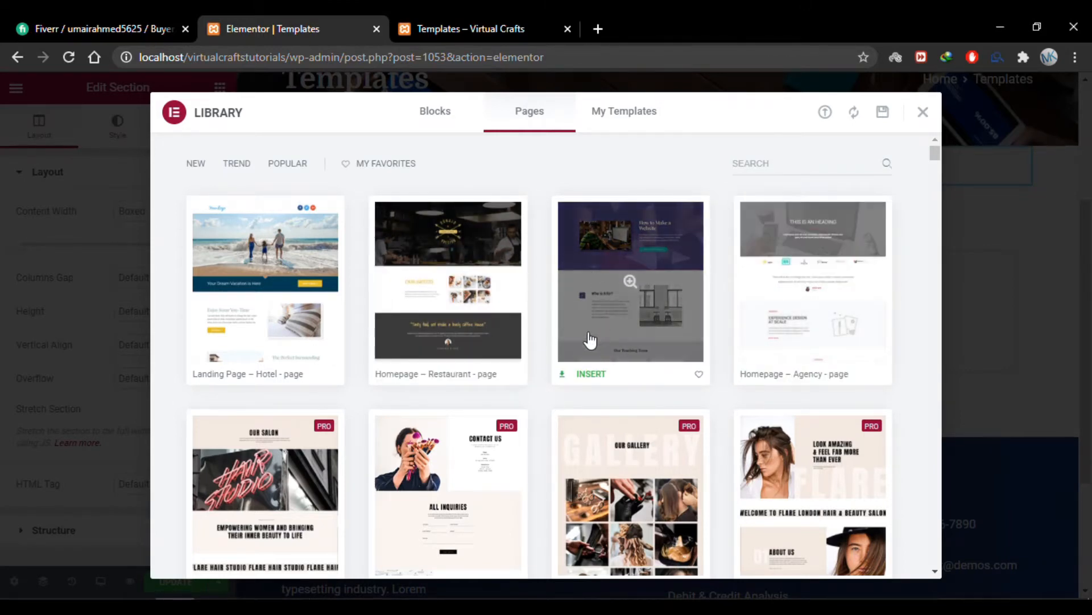
# Preview the Homepage – Study page template from top to bottom and return to the library
pyautogui.click(633, 285)
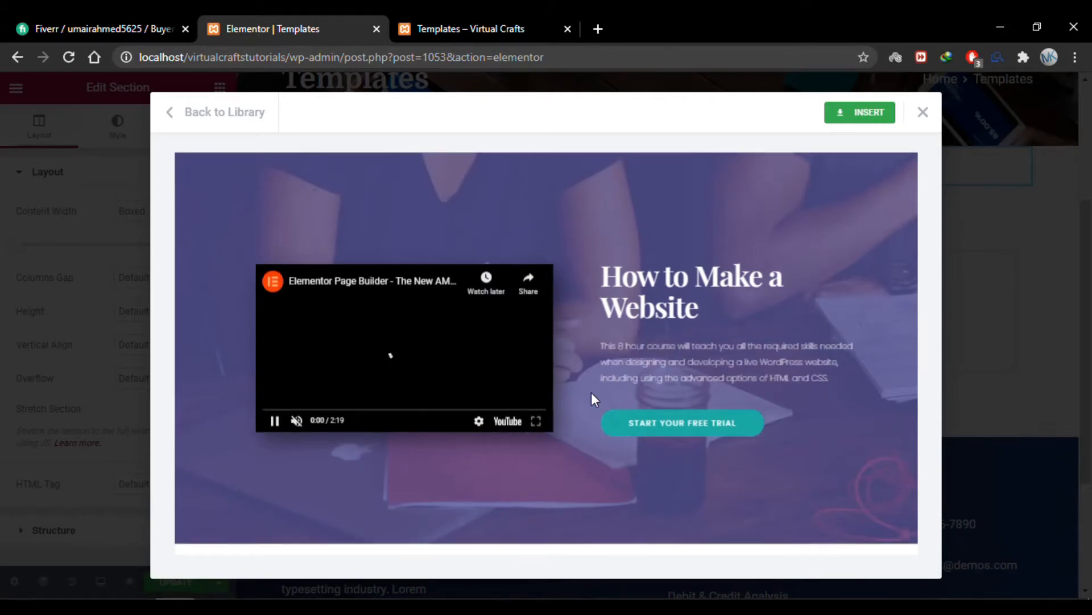
pyautogui.scroll(-20, 592, 391)
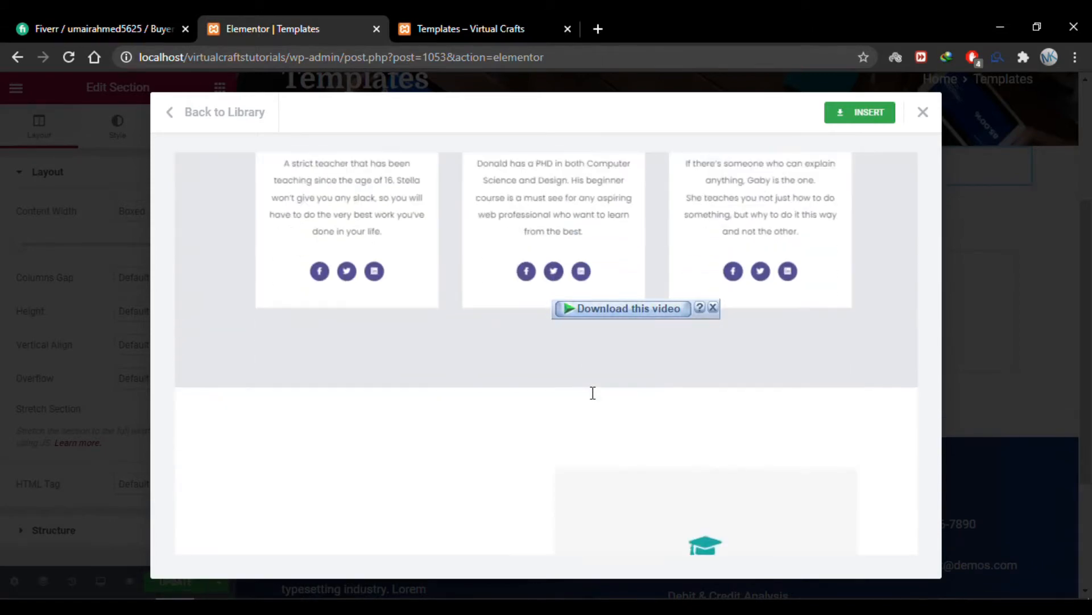
pyautogui.scroll(5, 592, 392)
pyautogui.scroll(15, 592, 391)
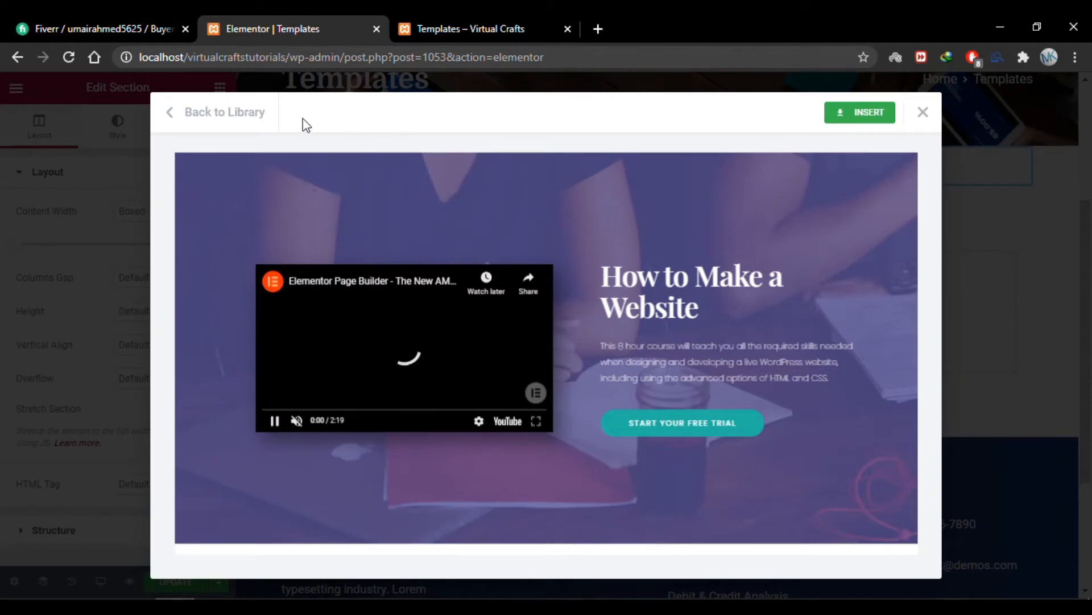
pyautogui.click(232, 116)
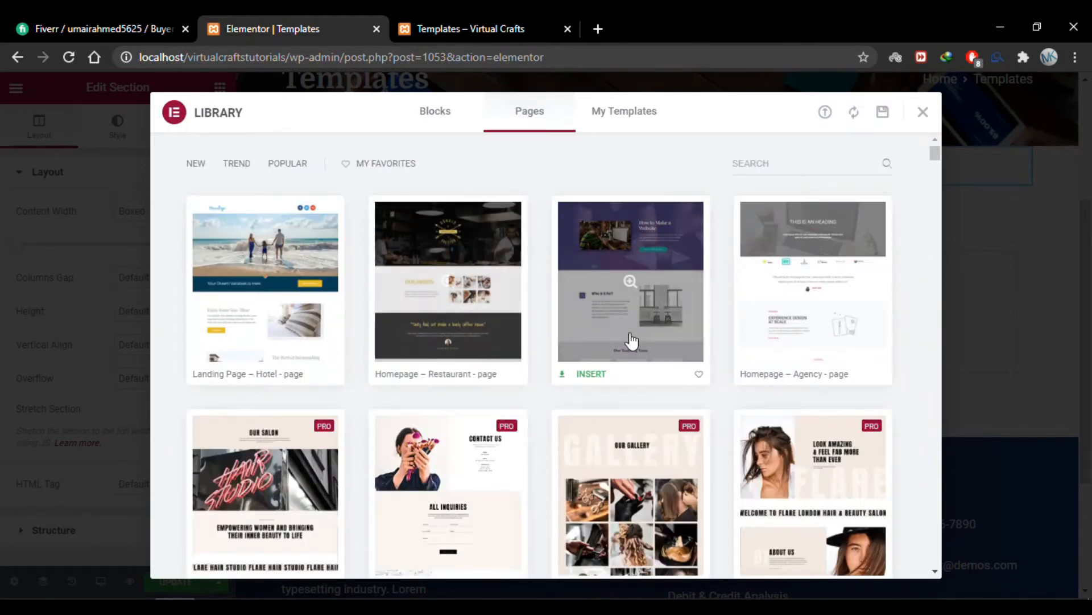
# Request insertion of the Homepage – Study template and connect the site to the Template Library using the prefilled Elementor account login
pyautogui.click(590, 376)
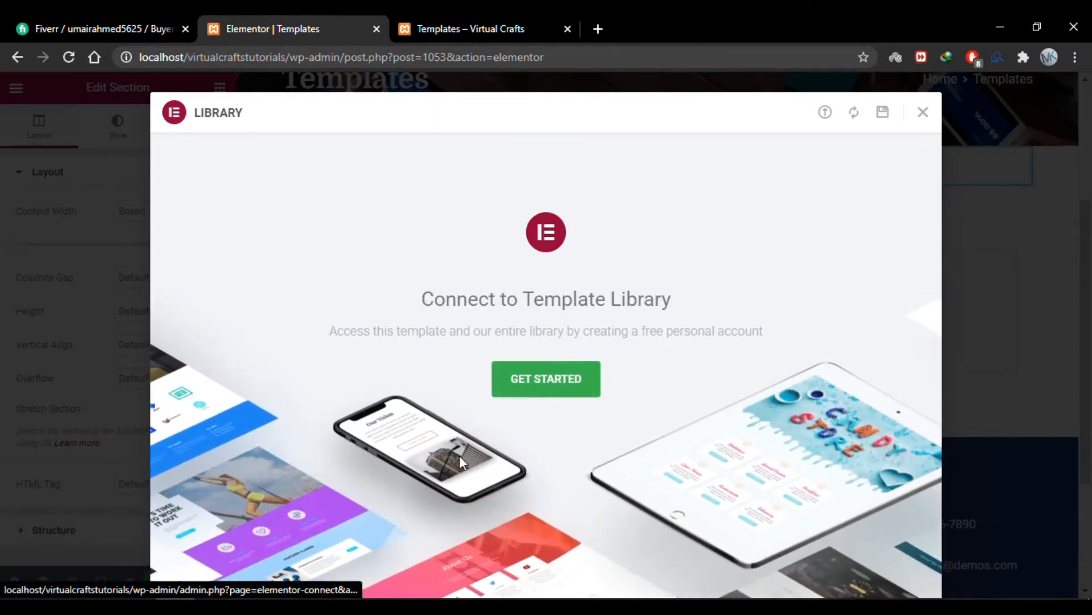
pyautogui.click(558, 394)
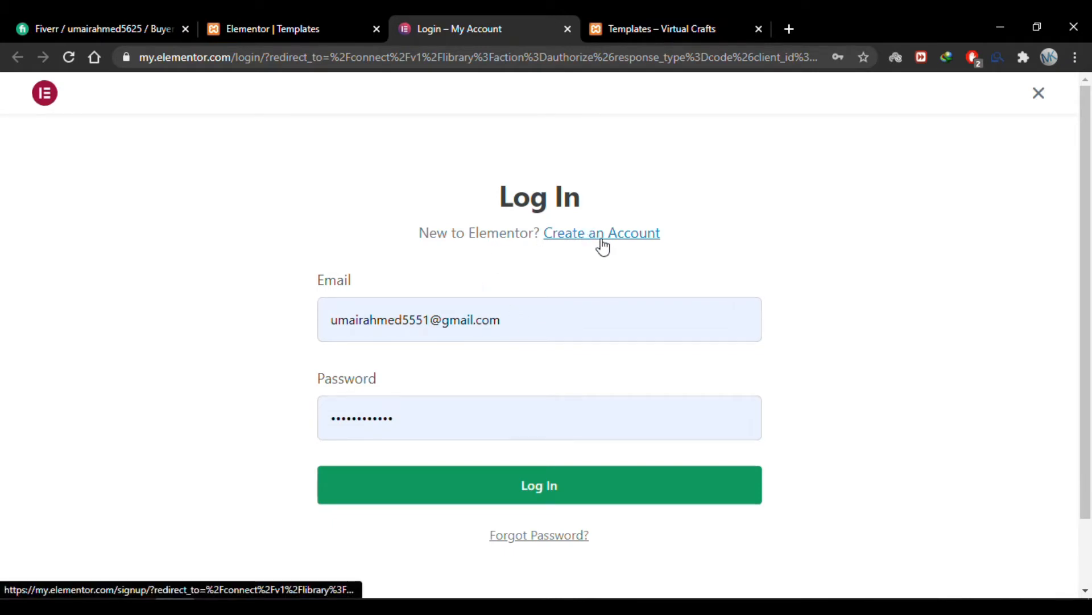
pyautogui.click(550, 497)
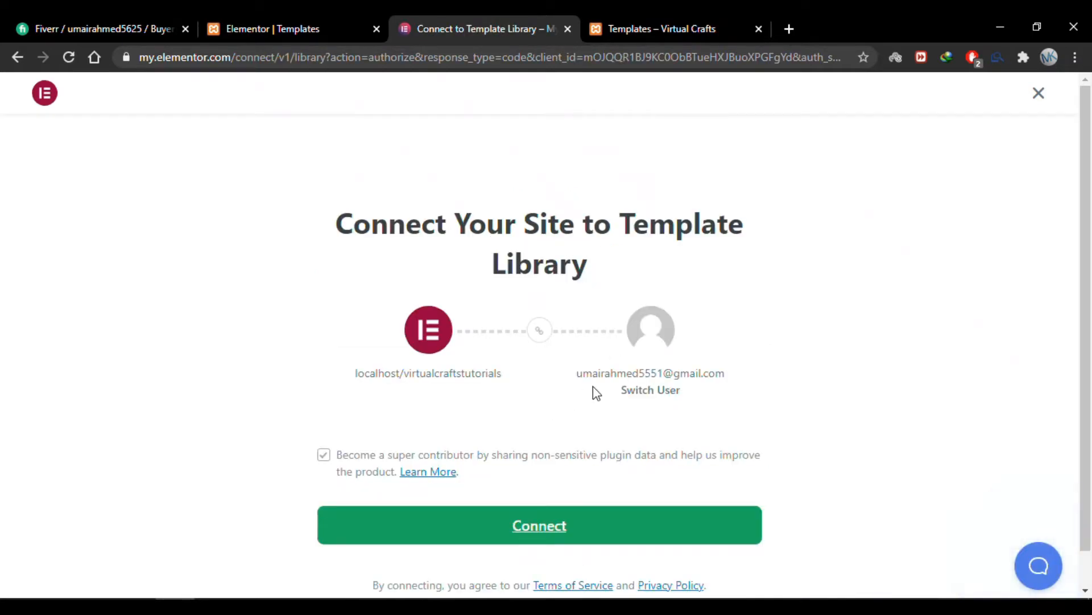
pyautogui.click(585, 537)
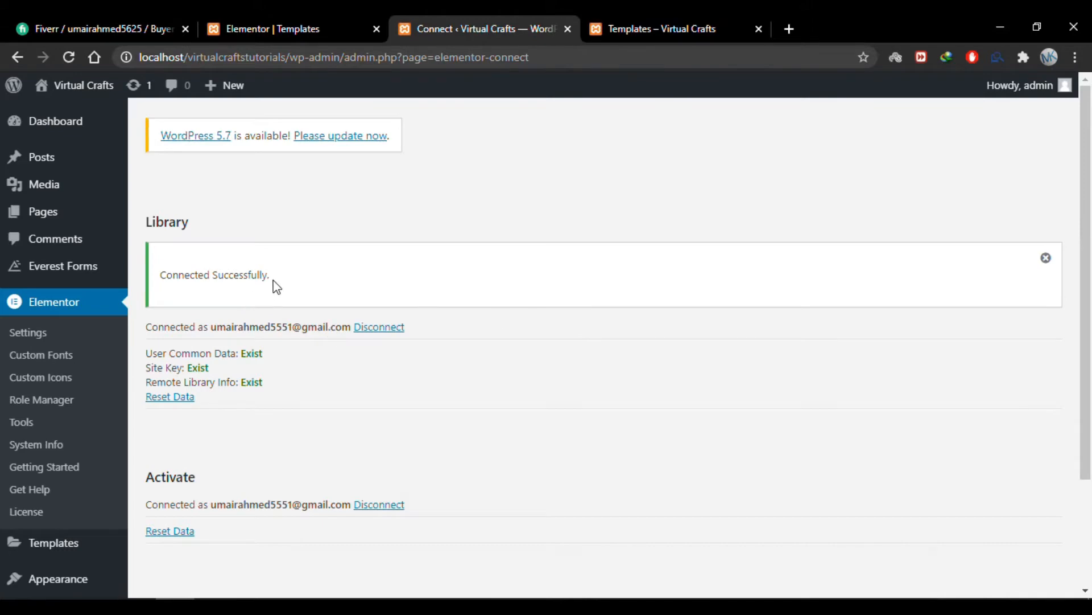
pyautogui.moveTo(276, 286); pyautogui.dragTo(160, 275)
pyautogui.click(568, 28)
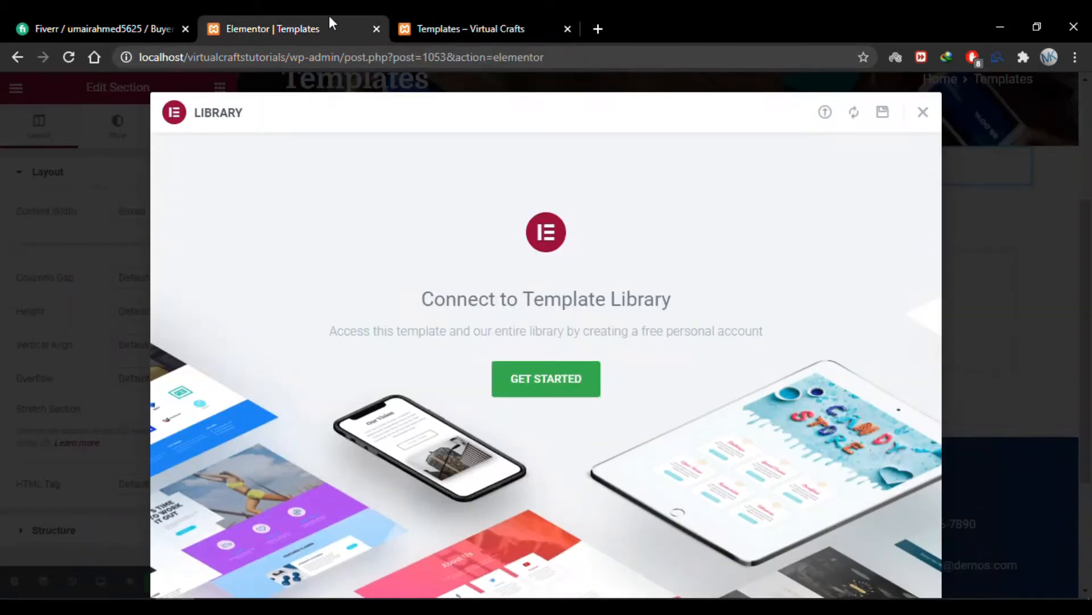
# Reload the Elementor editor and insert the Homepage – Study page template from the library into the Templates page
pyautogui.click(924, 113)
pyautogui.click(70, 58)
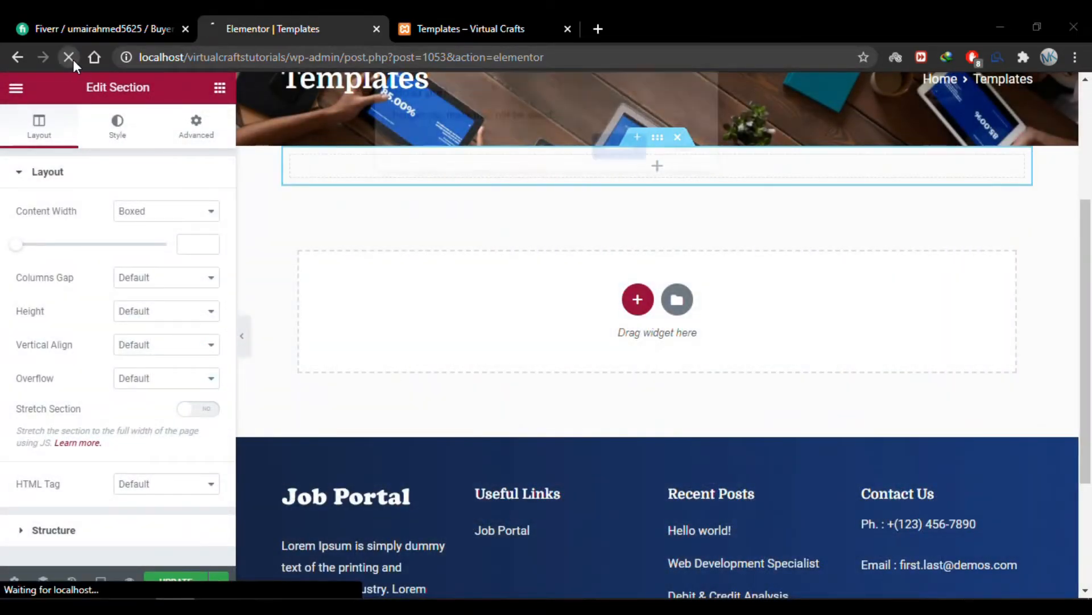
pyautogui.click(621, 147)
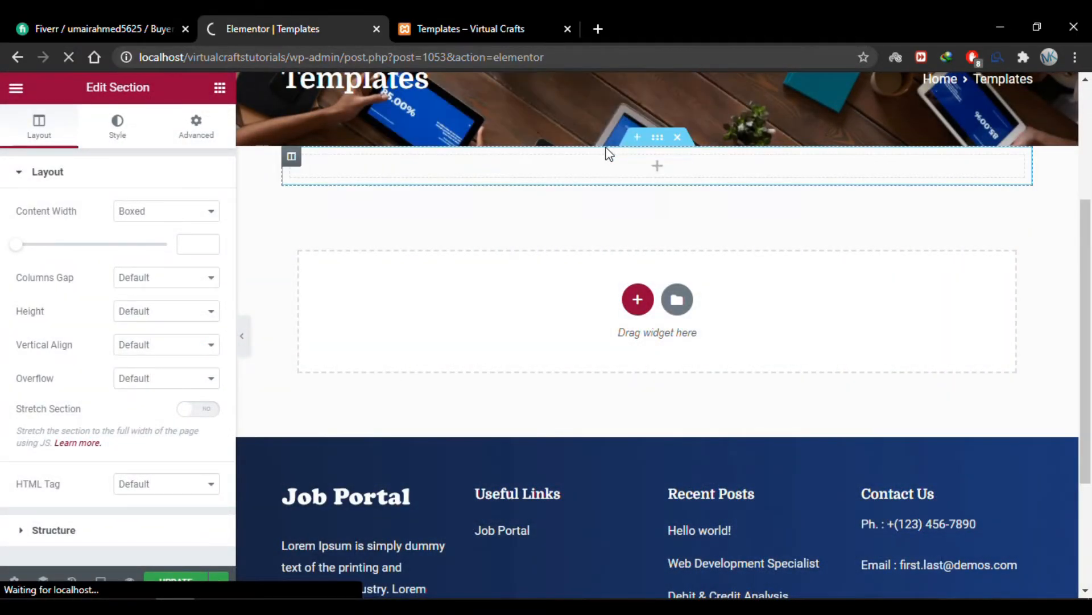
pyautogui.scroll(-1, 718, 464)
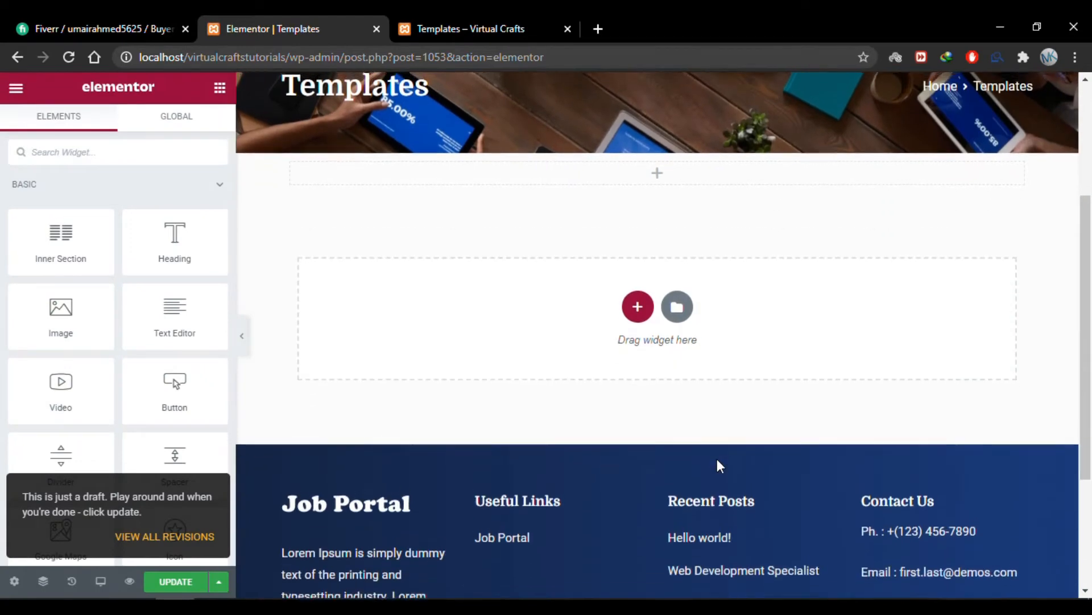
pyautogui.click(677, 312)
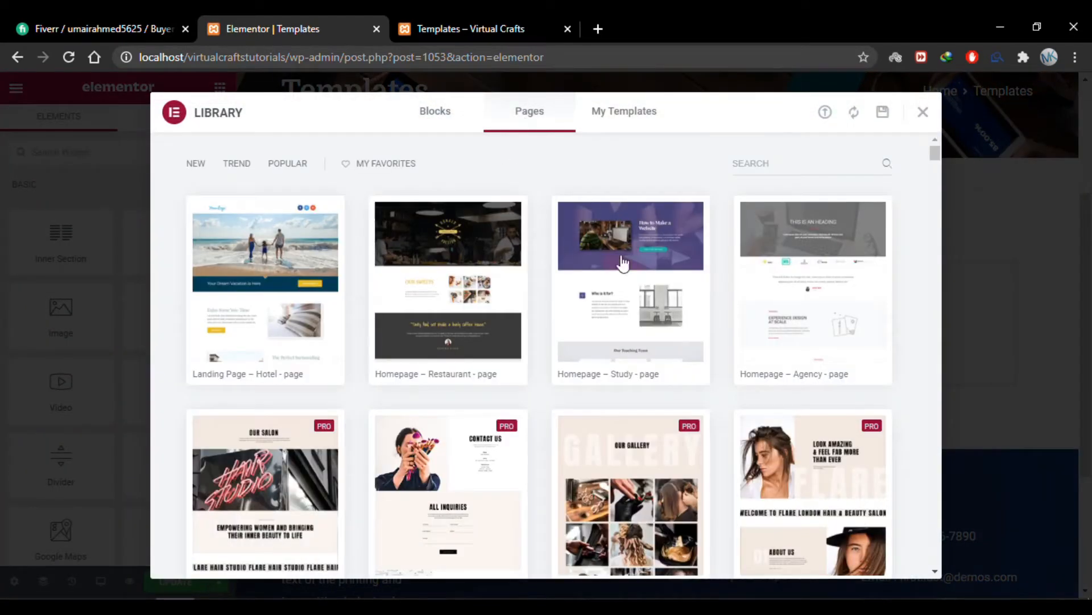
pyautogui.moveTo(627, 338)
pyautogui.click(591, 376)
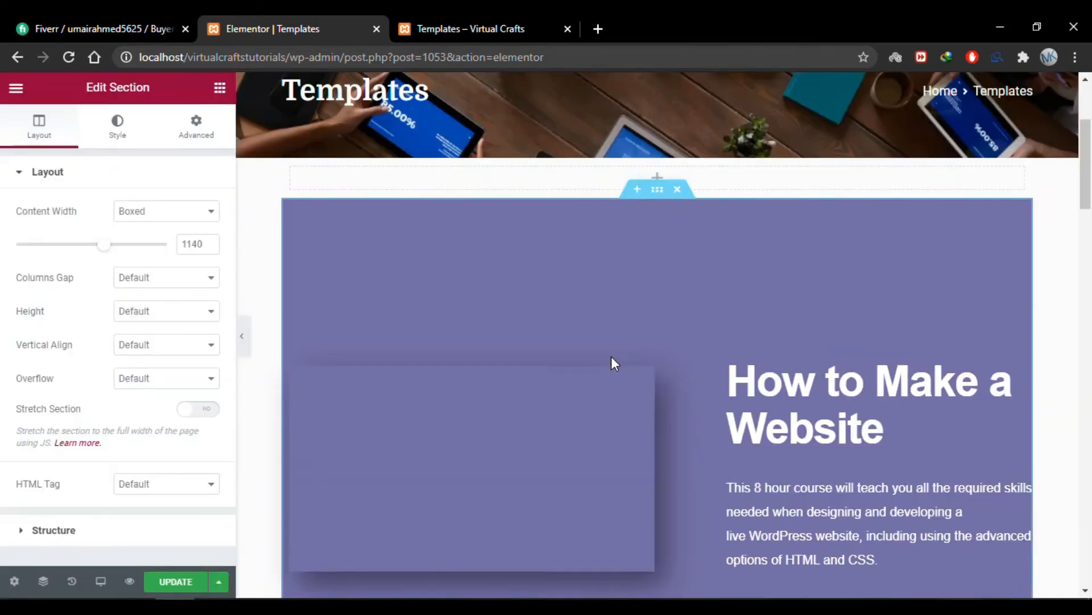
# Examine the inserted Study template's sections in the editor from the opening banner down to the page footer
pyautogui.scroll(-10, 668, 342)
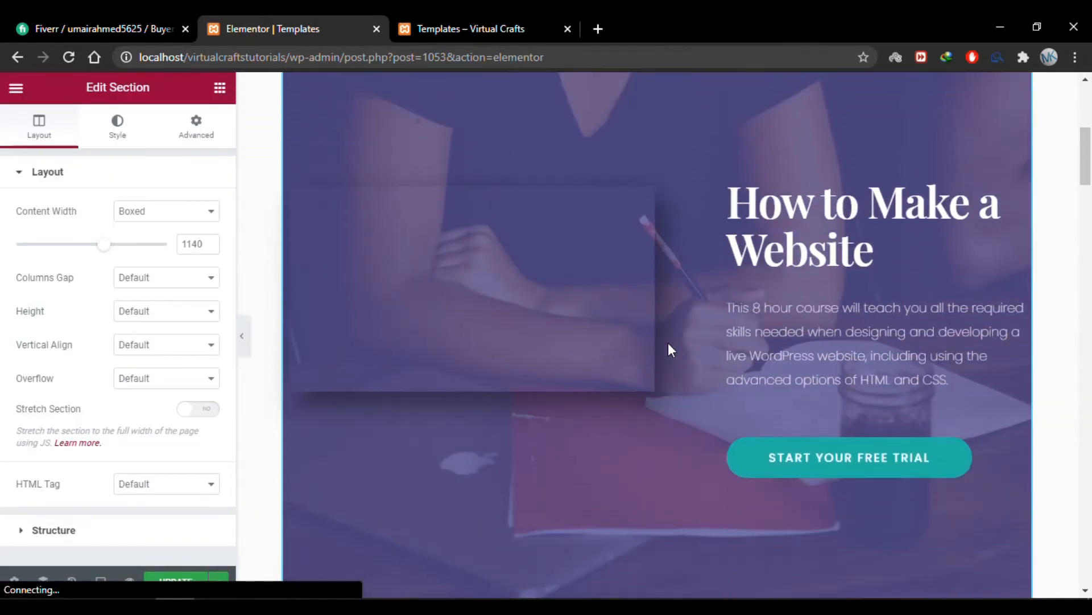
pyautogui.scroll(-15, 668, 342)
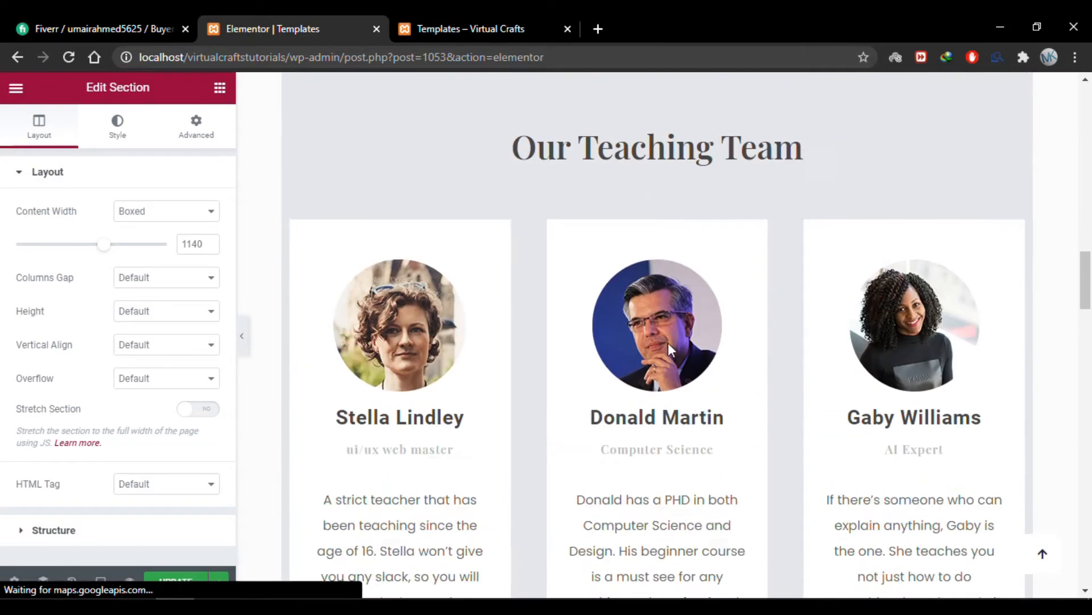
pyautogui.scroll(-15, 668, 344)
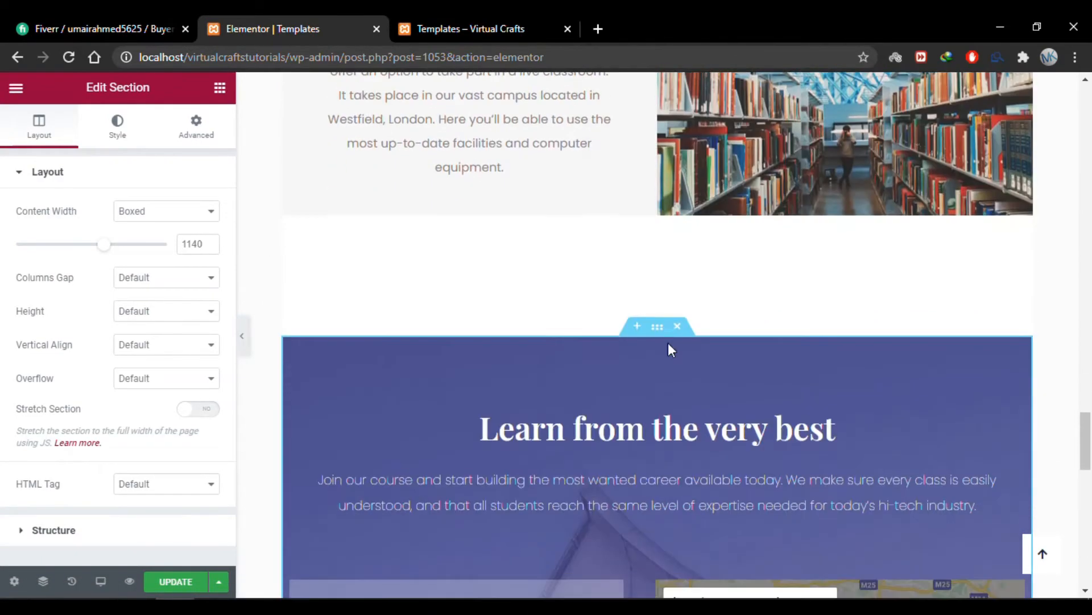
pyautogui.scroll(-3, 668, 342)
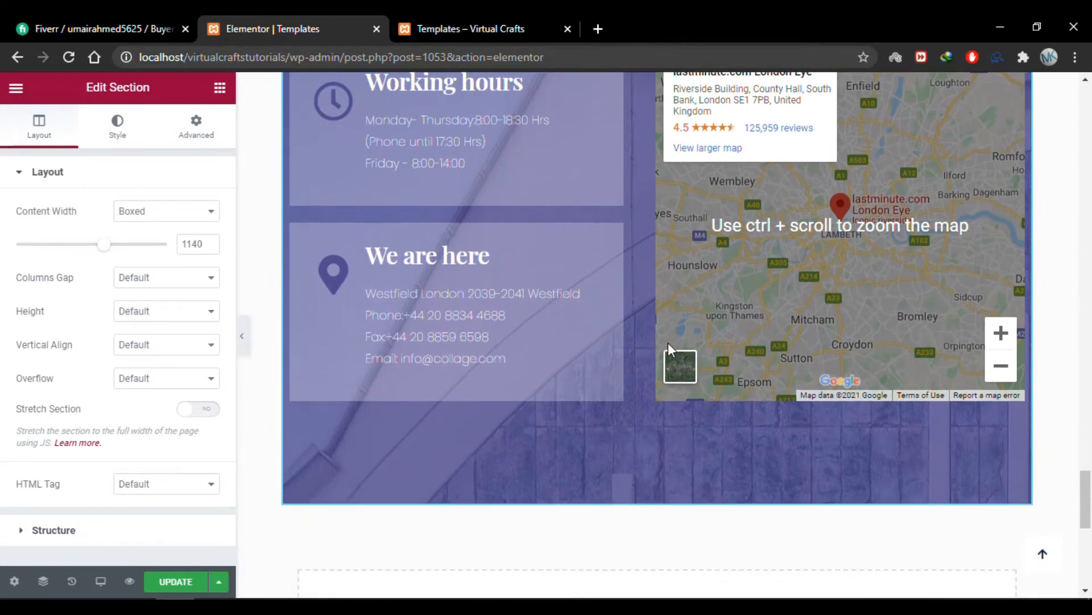
pyautogui.scroll(10, 668, 342)
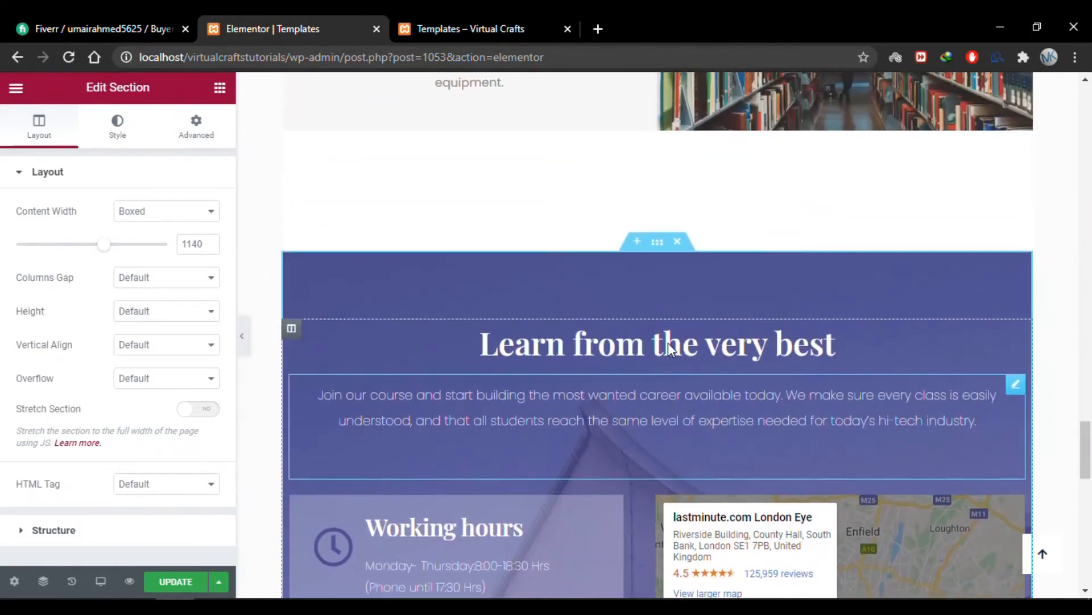
pyautogui.scroll(20, 668, 342)
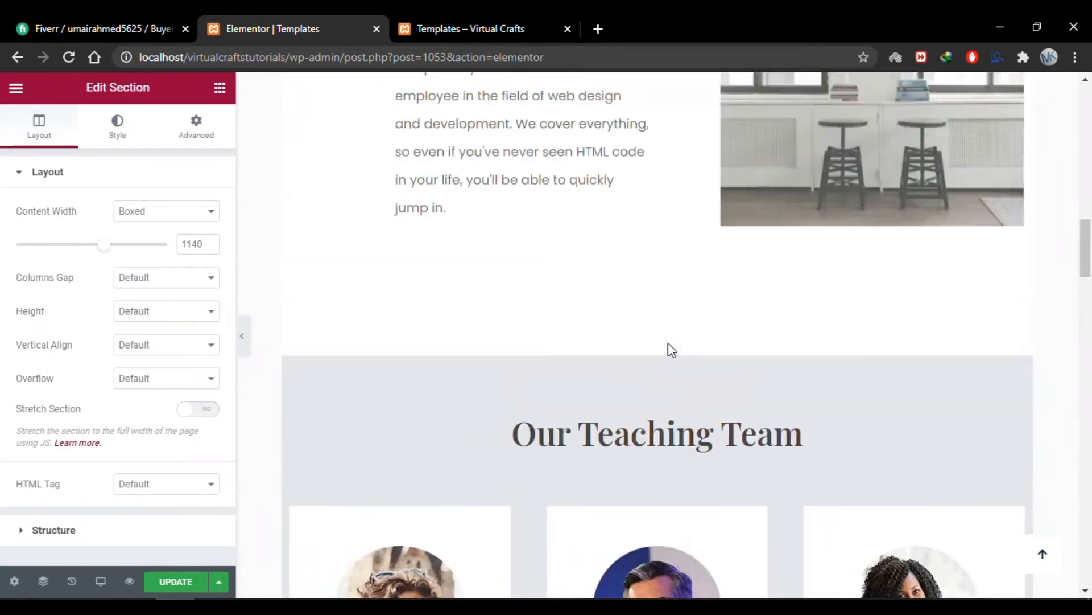
pyautogui.scroll(10, 598, 325)
pyautogui.scroll(-6, 673, 331)
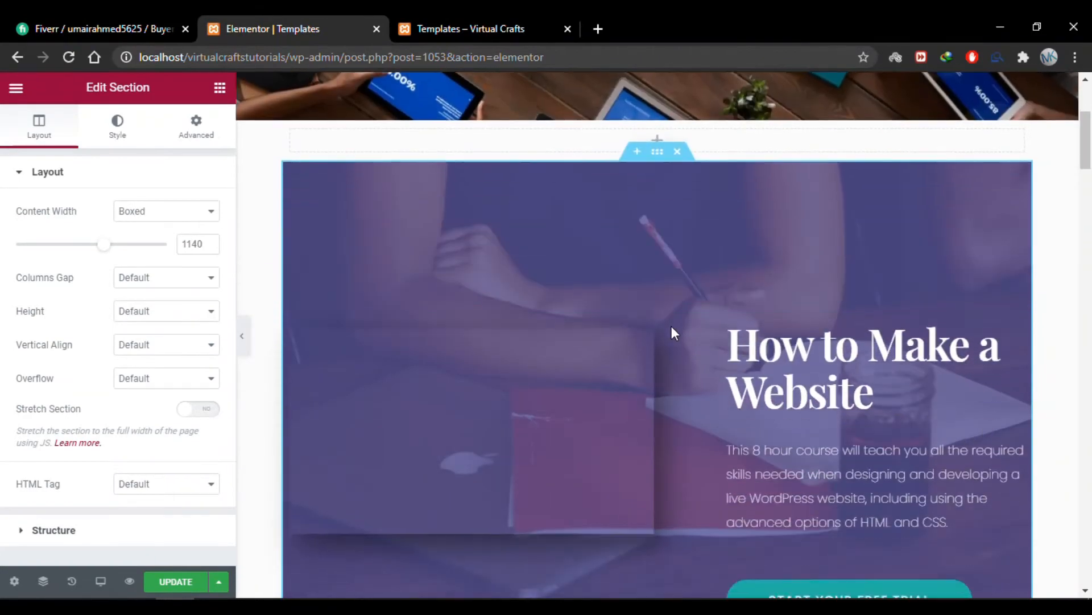
pyautogui.scroll(-15, 673, 332)
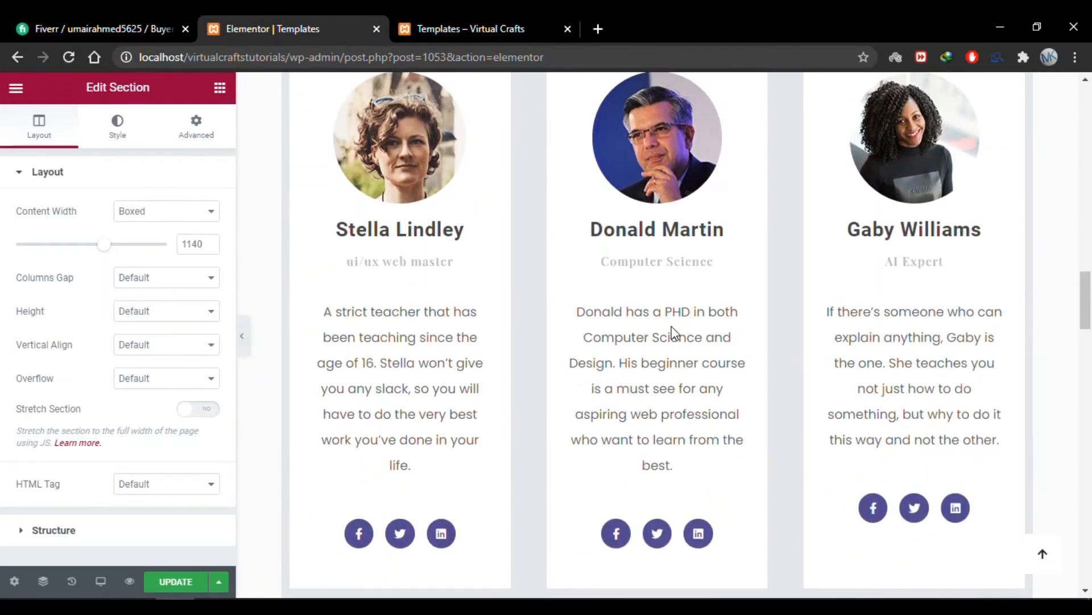
pyautogui.scroll(-15, 673, 332)
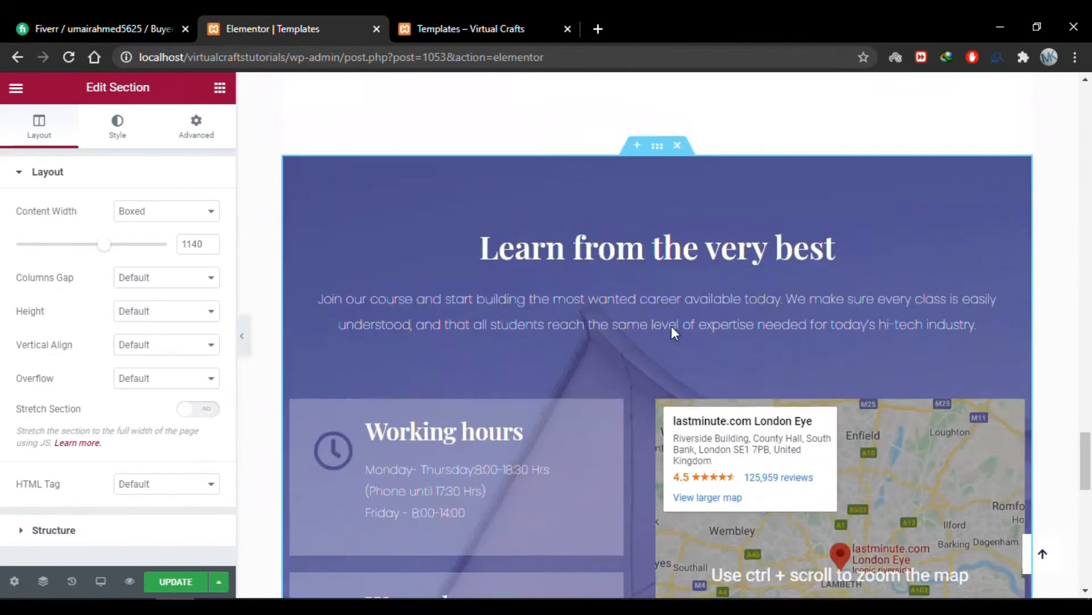
pyautogui.scroll(-8, 671, 330)
pyautogui.scroll(1, 686, 296)
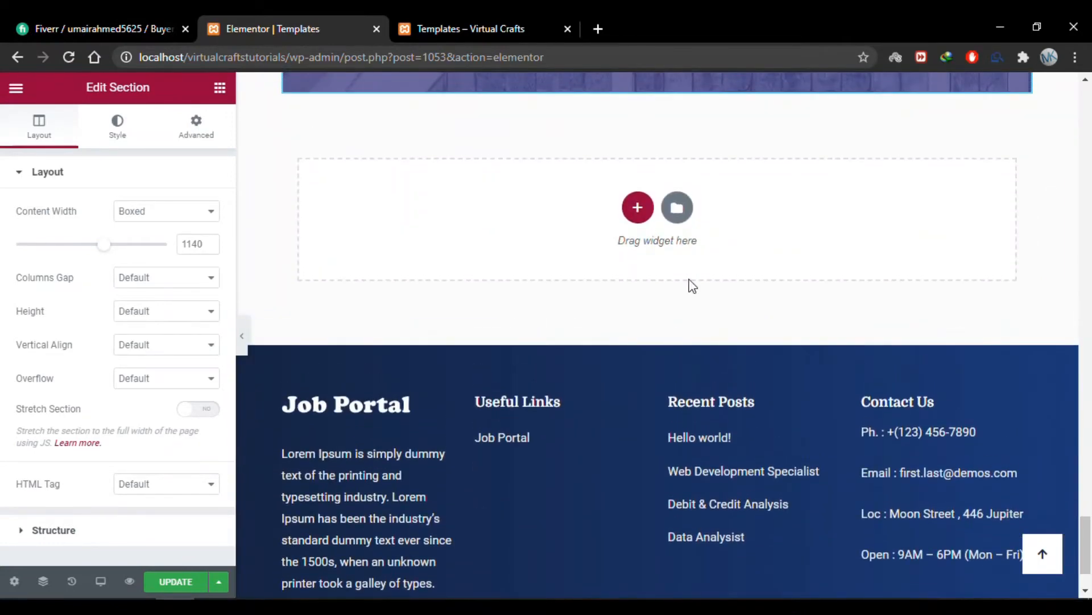
# Open the template library from the empty area below the inserted template and browse its block designs
pyautogui.click(678, 209)
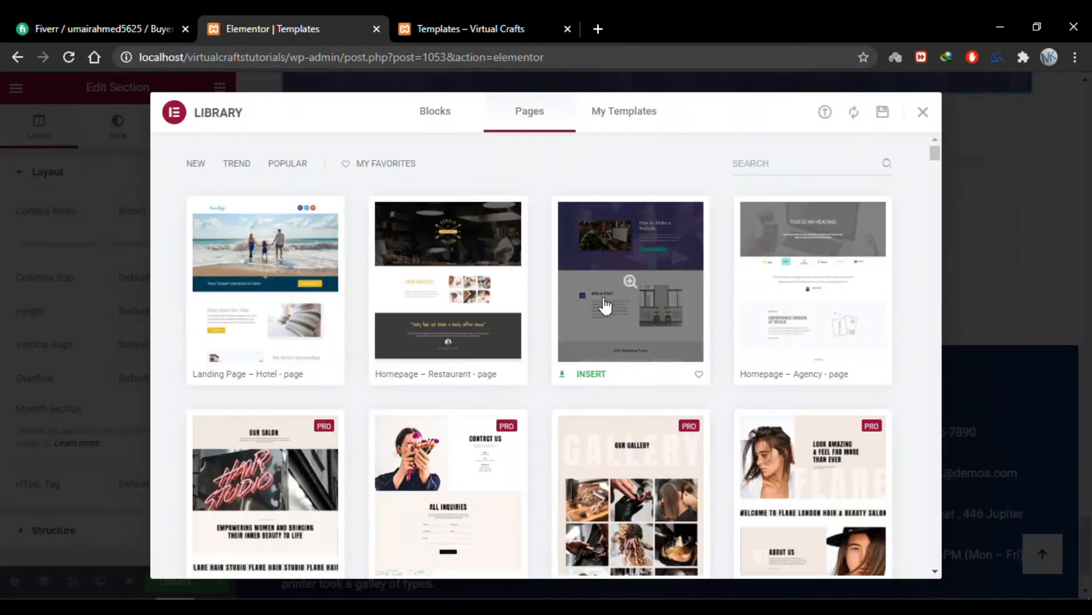
pyautogui.click(436, 112)
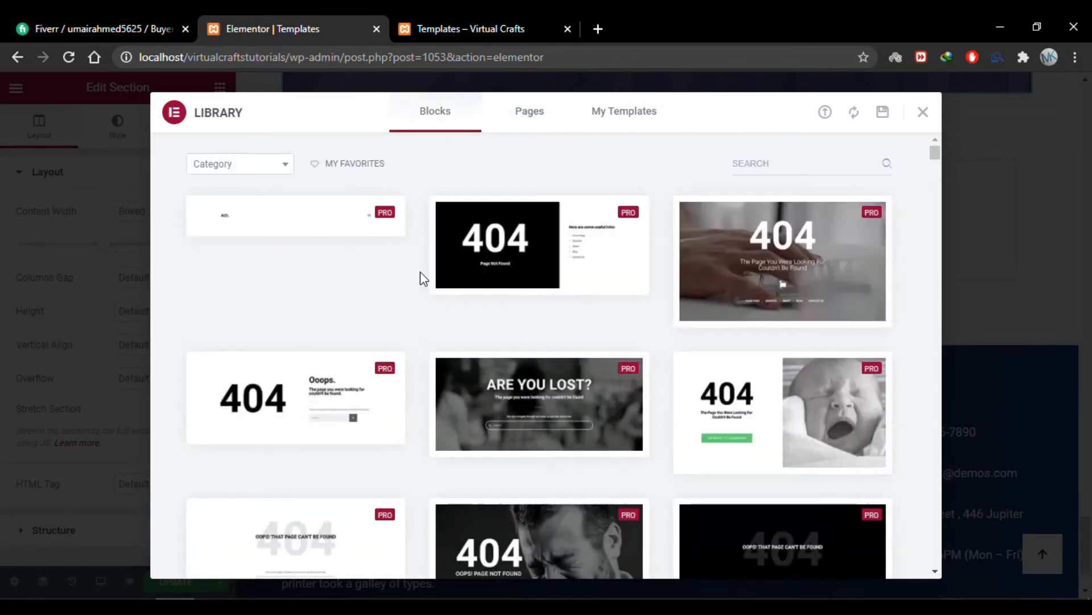
pyautogui.scroll(-10, 424, 278)
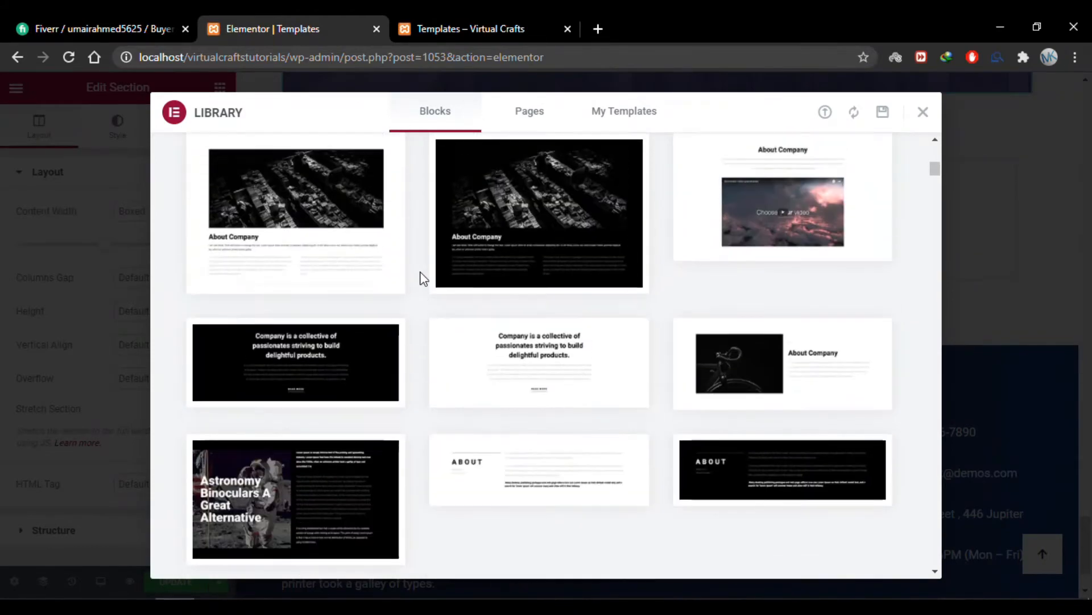
pyautogui.scroll(10, 424, 279)
# Search the library blocks for "hero" and insert the dark "I manage people" block with three icon columns below the Study template
pyautogui.click(750, 165)
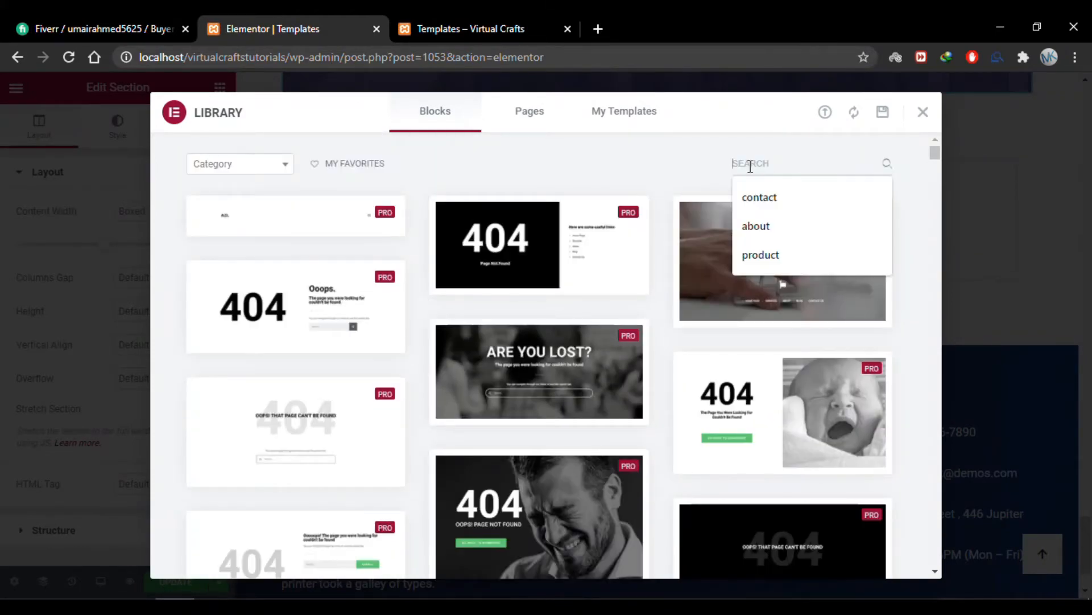
pyautogui.write('hero')
pyautogui.scroll(-3, 664, 287)
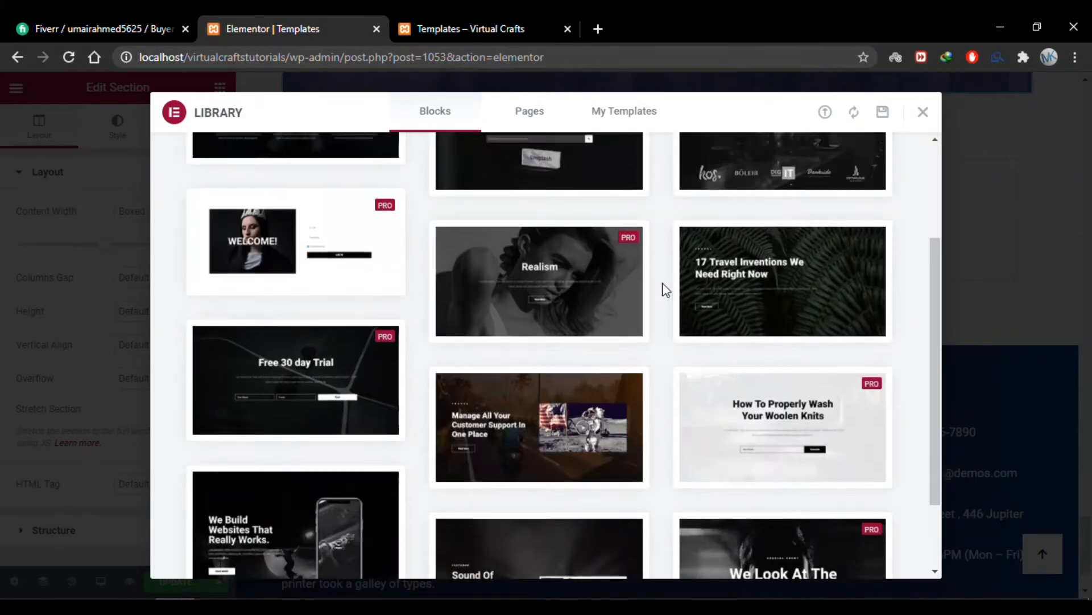
pyautogui.scroll(3, 665, 290)
pyautogui.scroll(-3, 663, 290)
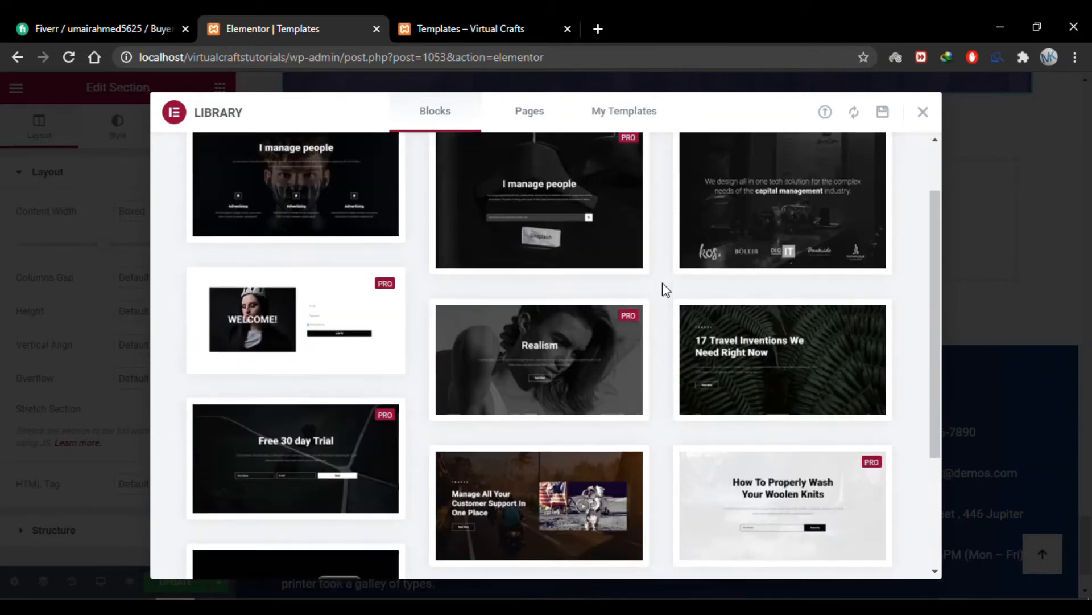
pyautogui.scroll(3, 661, 290)
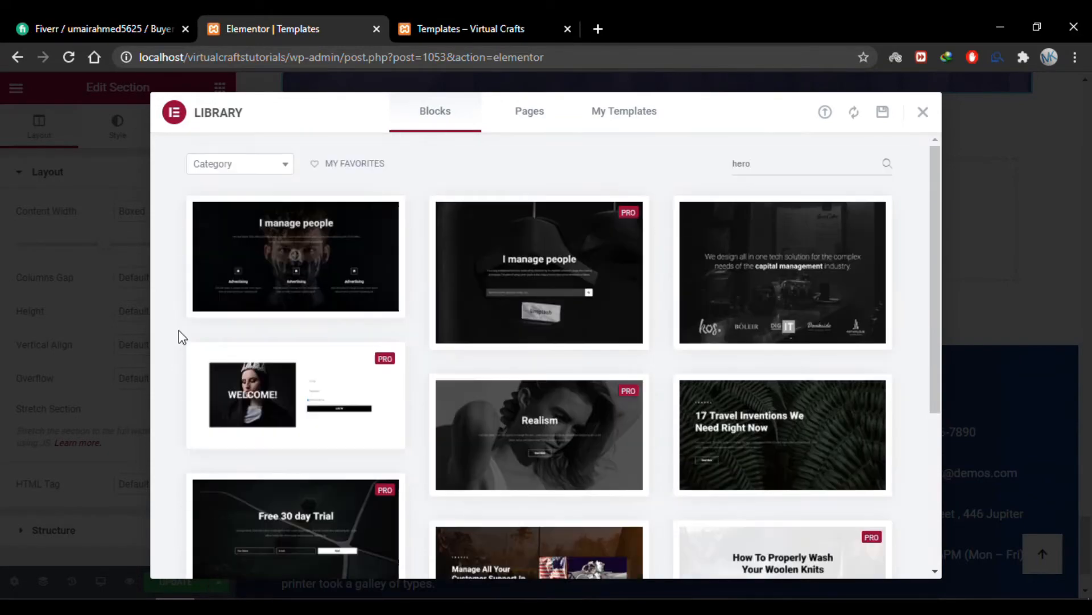
pyautogui.click(228, 306)
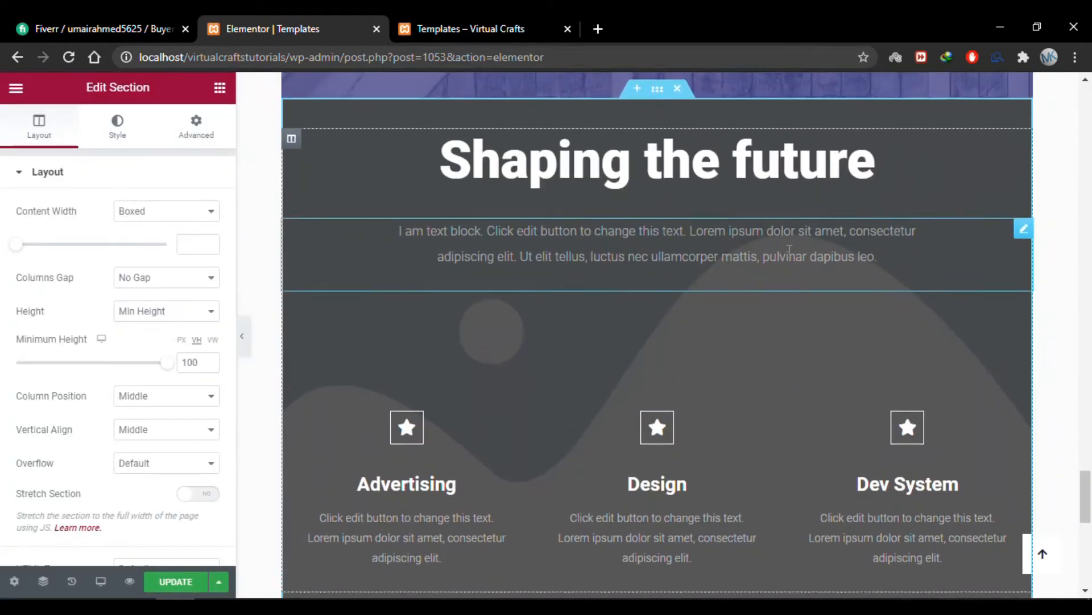
pyautogui.scroll(-2, 789, 250)
pyautogui.scroll(4, 790, 251)
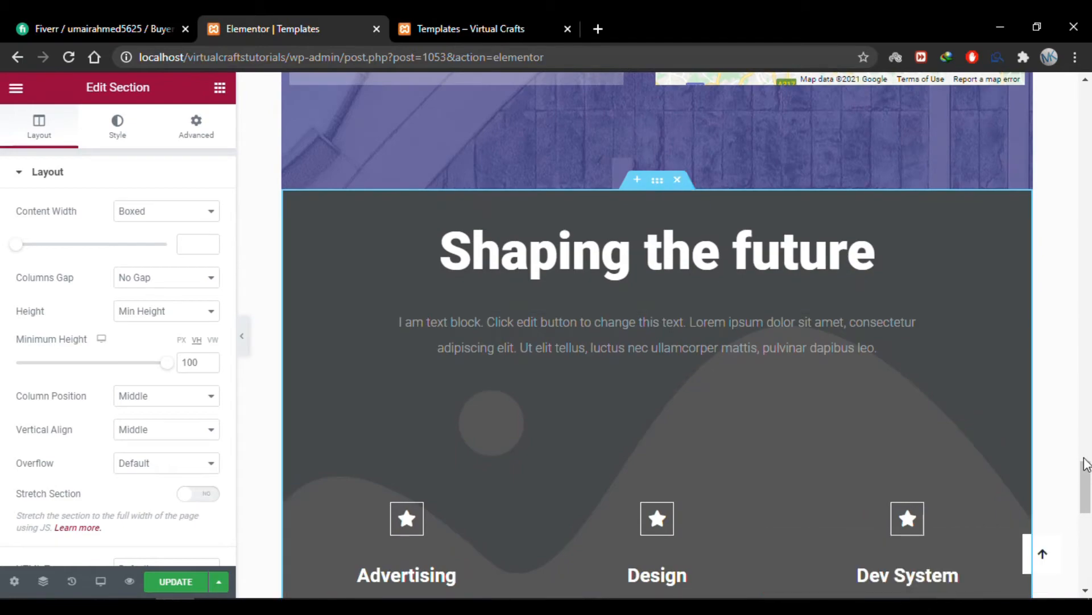
# Delete the empty section and all Study template sections above the "Shaping the future" hero block
pyautogui.moveTo(1087, 484); pyautogui.dragTo(1088, 116)
pyautogui.click(678, 243)
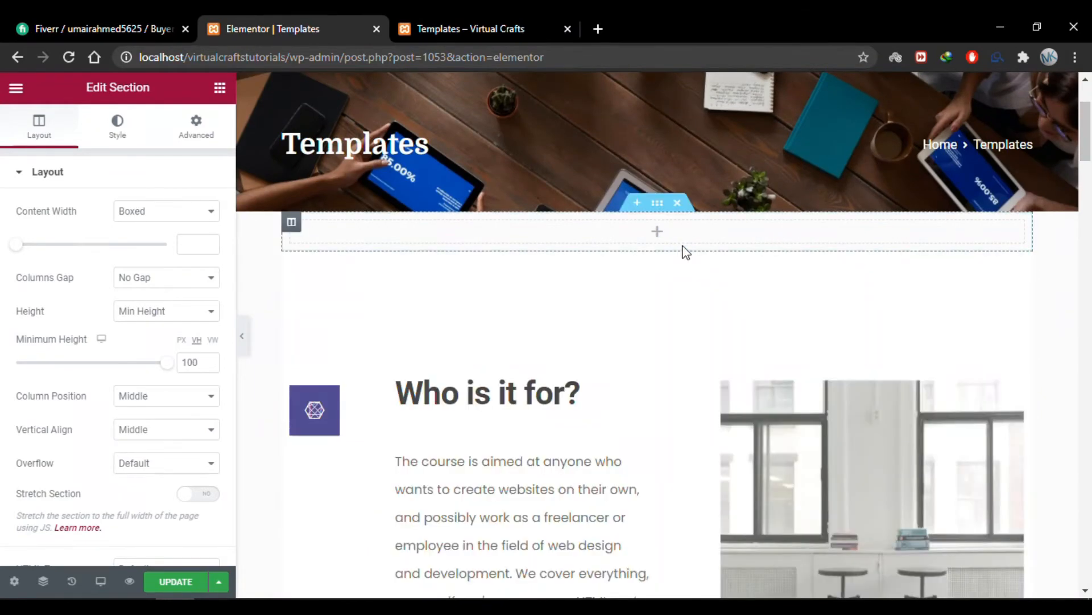
pyautogui.click(677, 242)
pyautogui.click(678, 243)
pyautogui.click(677, 203)
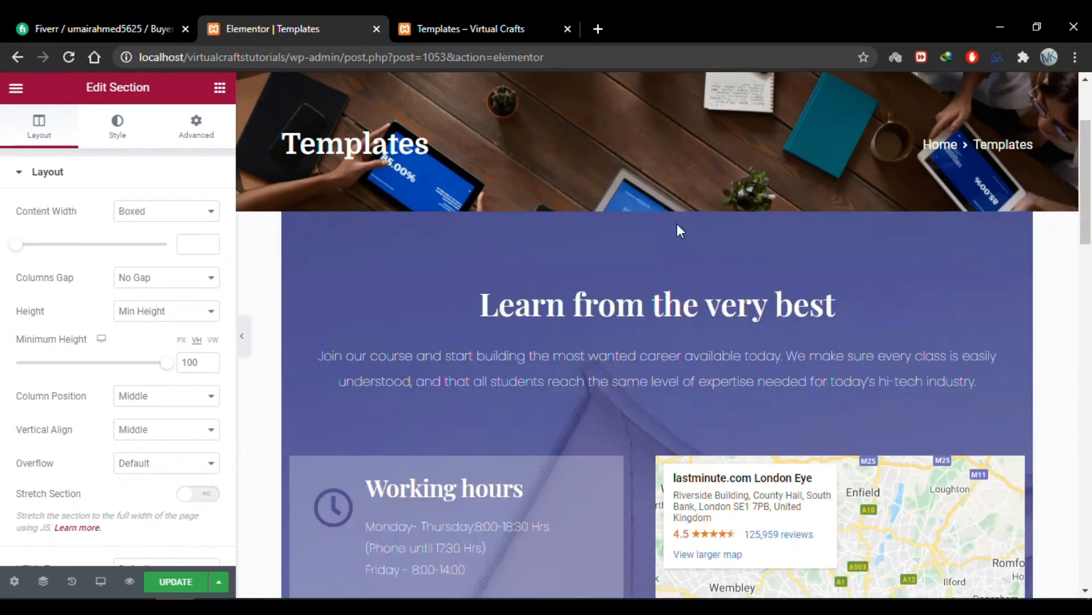
pyautogui.click(677, 204)
# Review the remaining "Shaping the future" hero block from its heading down to its three icon columns
pyautogui.scroll(-5, 667, 256)
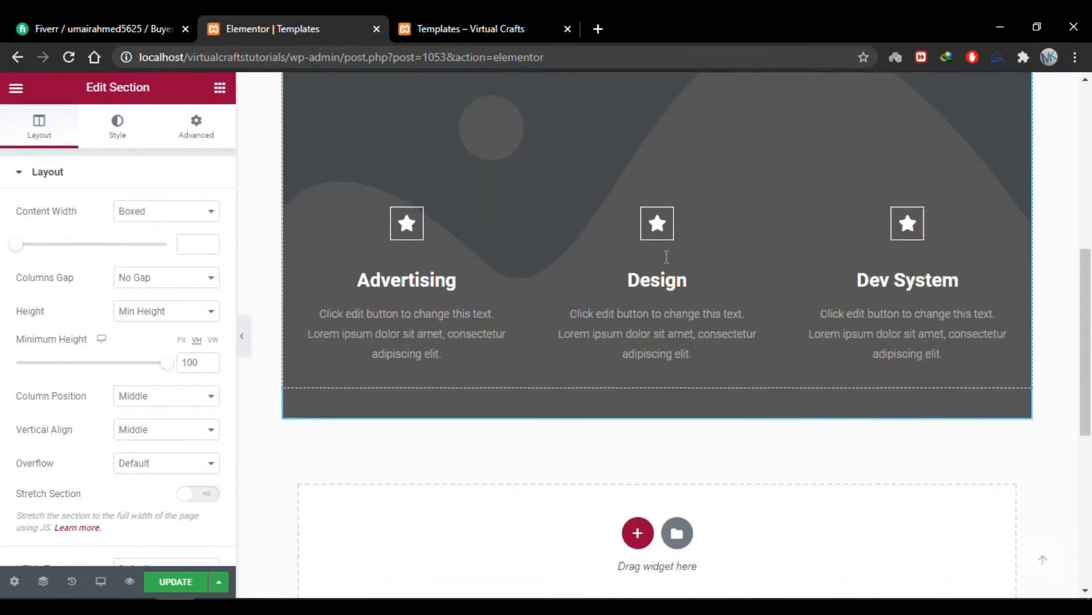
pyautogui.scroll(1, 666, 257)
pyautogui.scroll(2, 667, 257)
pyautogui.scroll(-2, 667, 256)
pyautogui.click(665, 168)
# Filter the library blocks by the Contact category and insert the block with a map beside the contact details below the hero block
pyautogui.scroll(-3, 674, 284)
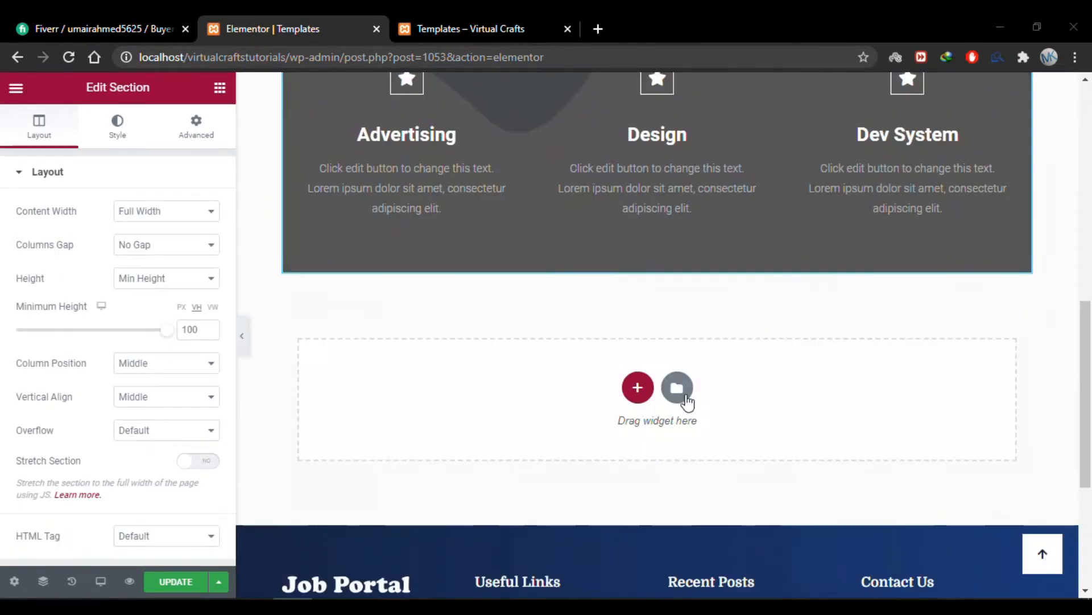
pyautogui.click(677, 387)
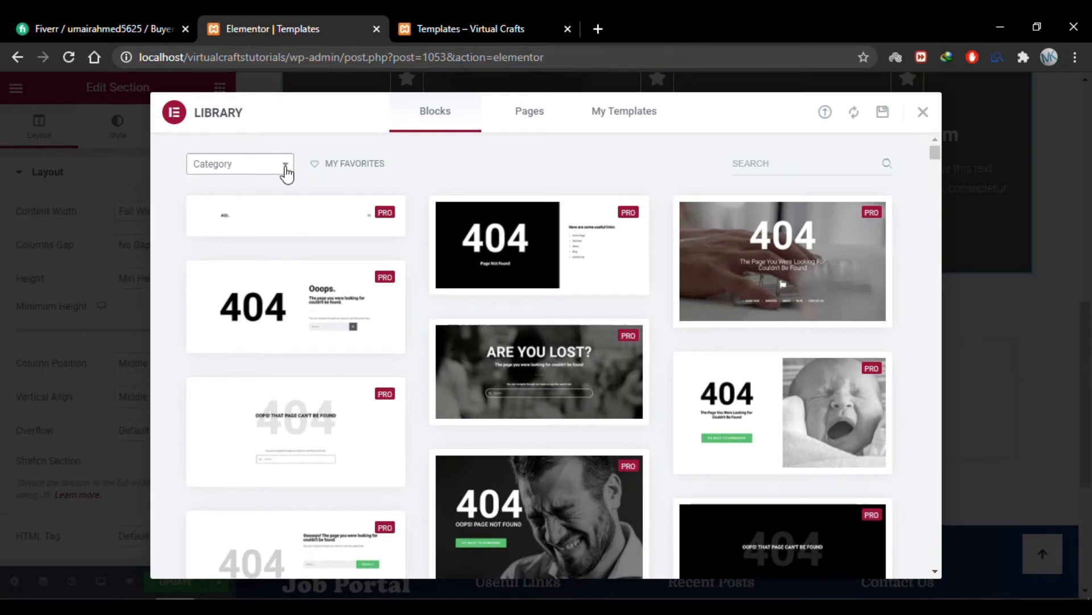
pyautogui.click(285, 165)
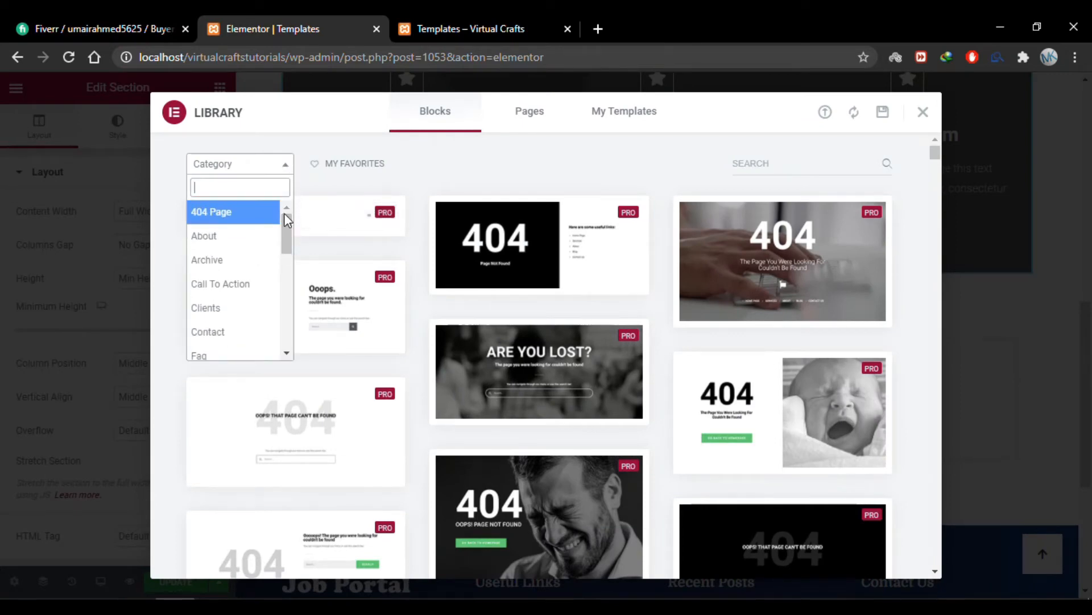
pyautogui.moveTo(284, 213); pyautogui.dragTo(285, 231)
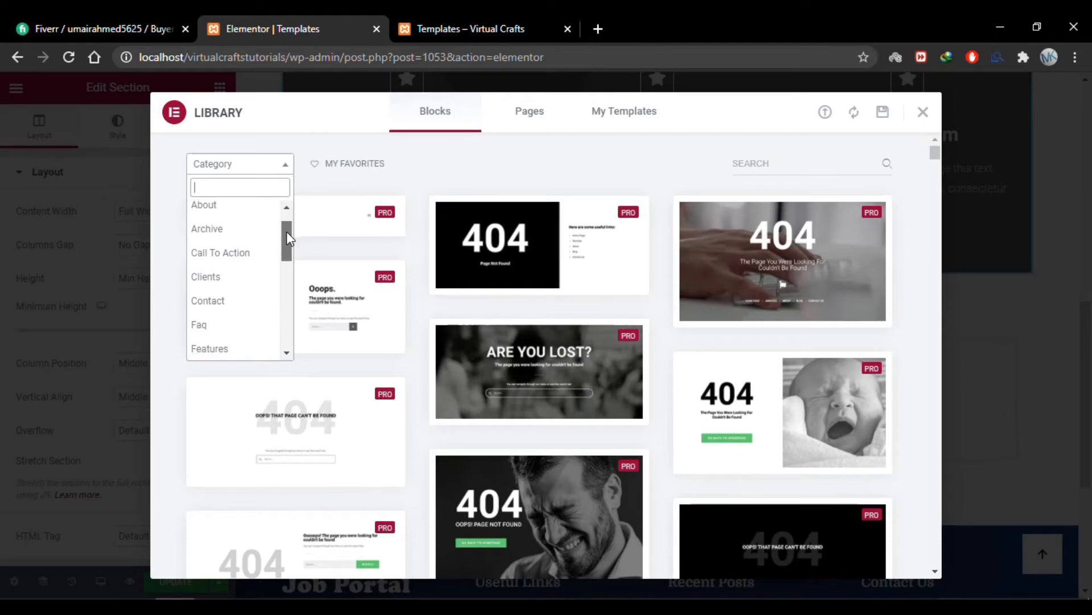
pyautogui.click(232, 302)
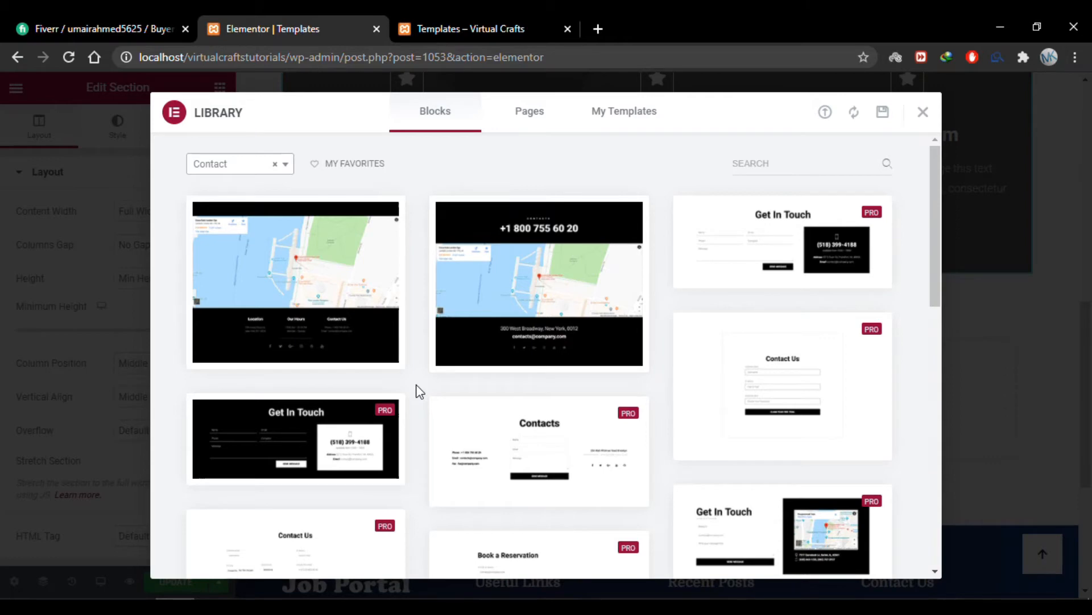
pyautogui.scroll(-7, 418, 392)
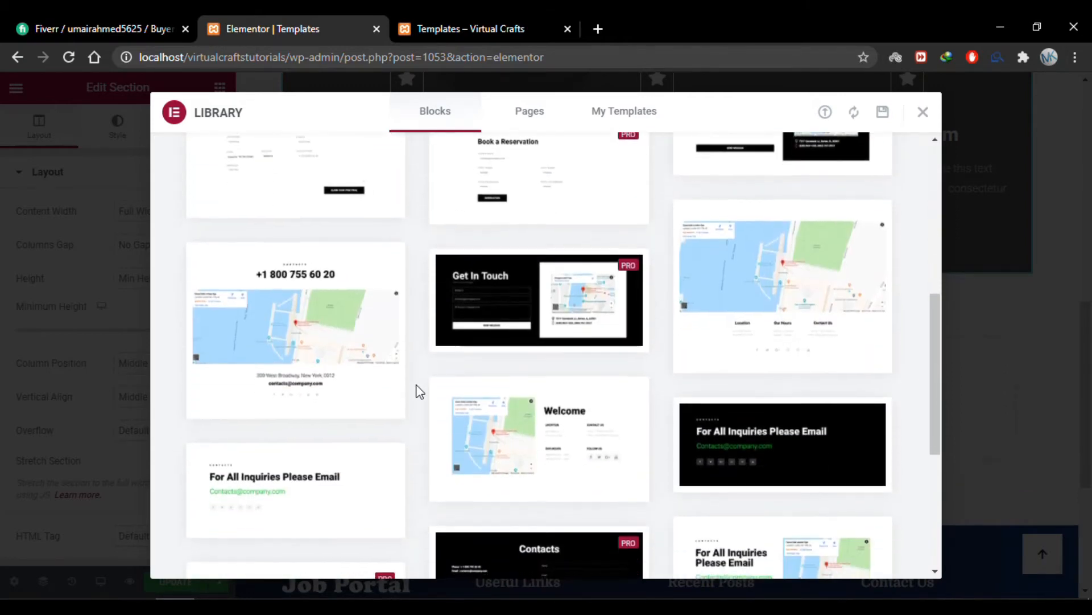
pyautogui.scroll(-1, 419, 392)
pyautogui.click(470, 455)
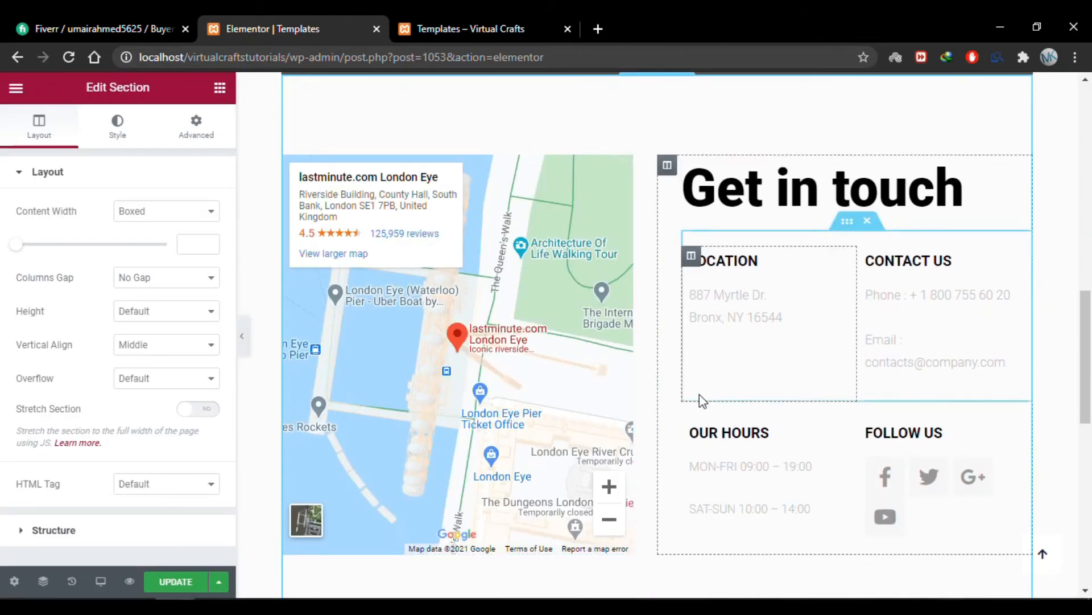
# Look at the saved templates in the library from the empty area below the contact section, and close the library
pyautogui.scroll(-5, 769, 379)
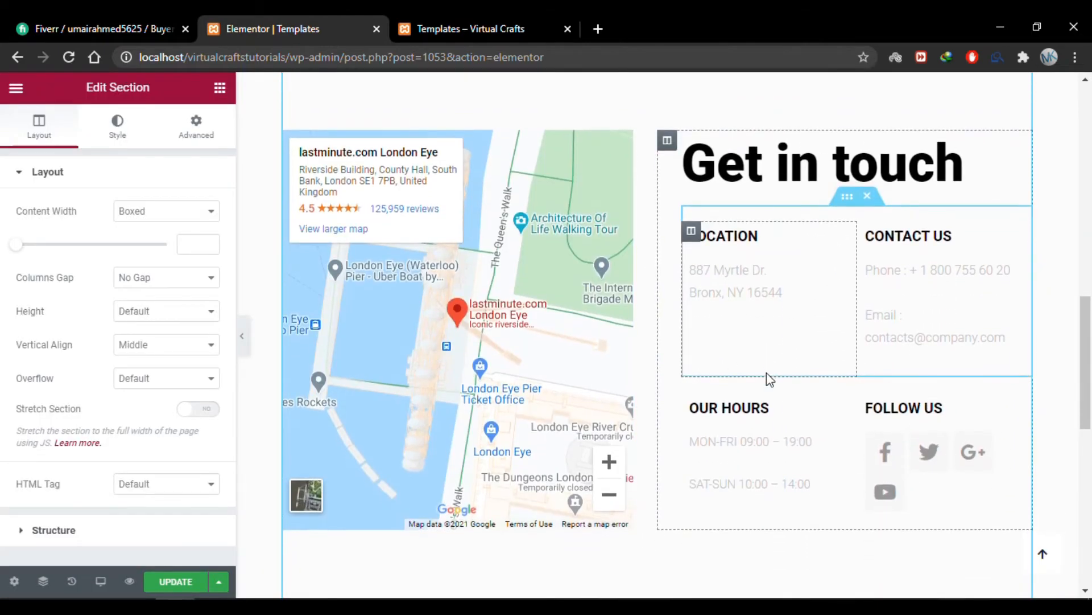
pyautogui.scroll(-2, 769, 378)
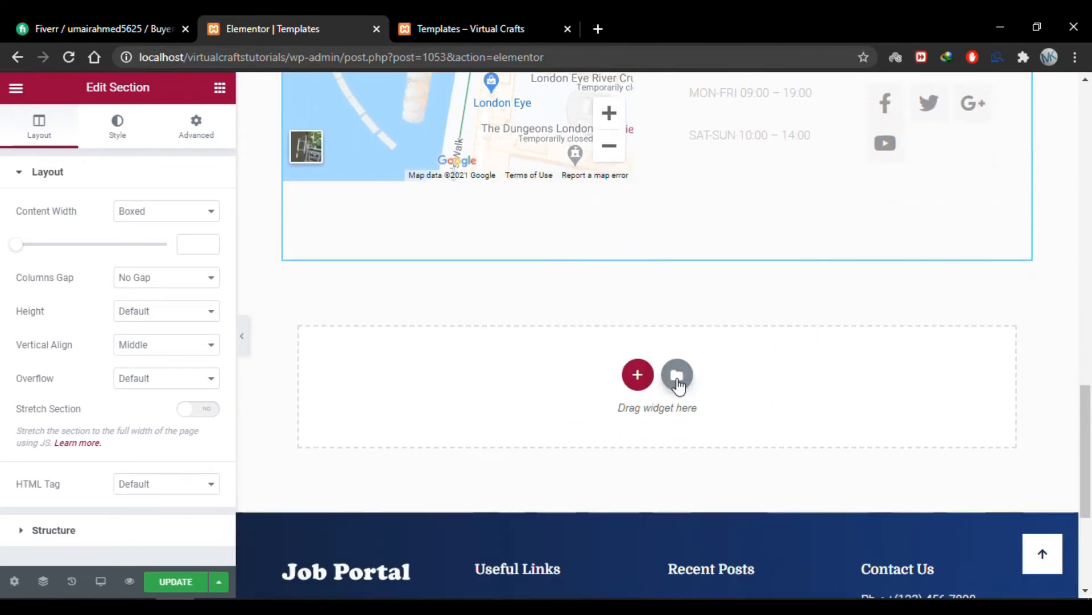
pyautogui.click(677, 378)
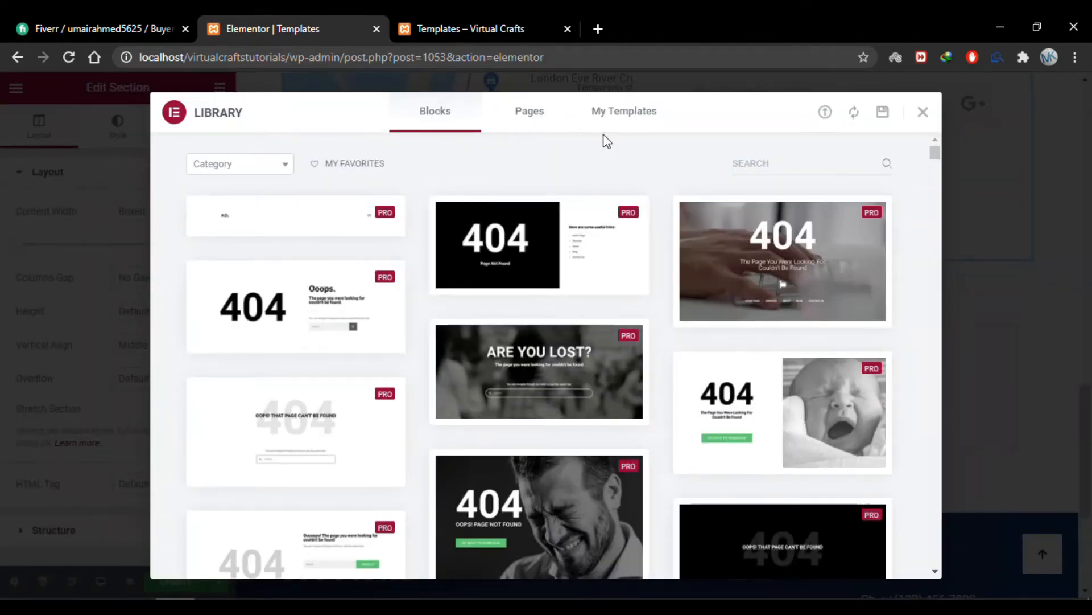
pyautogui.click(630, 114)
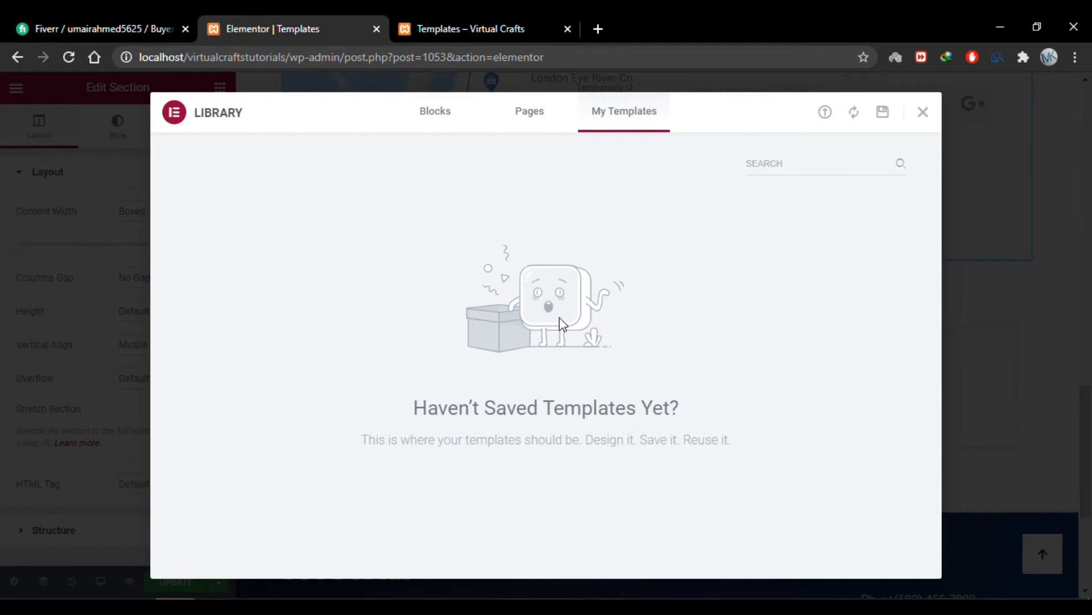
pyautogui.click(923, 112)
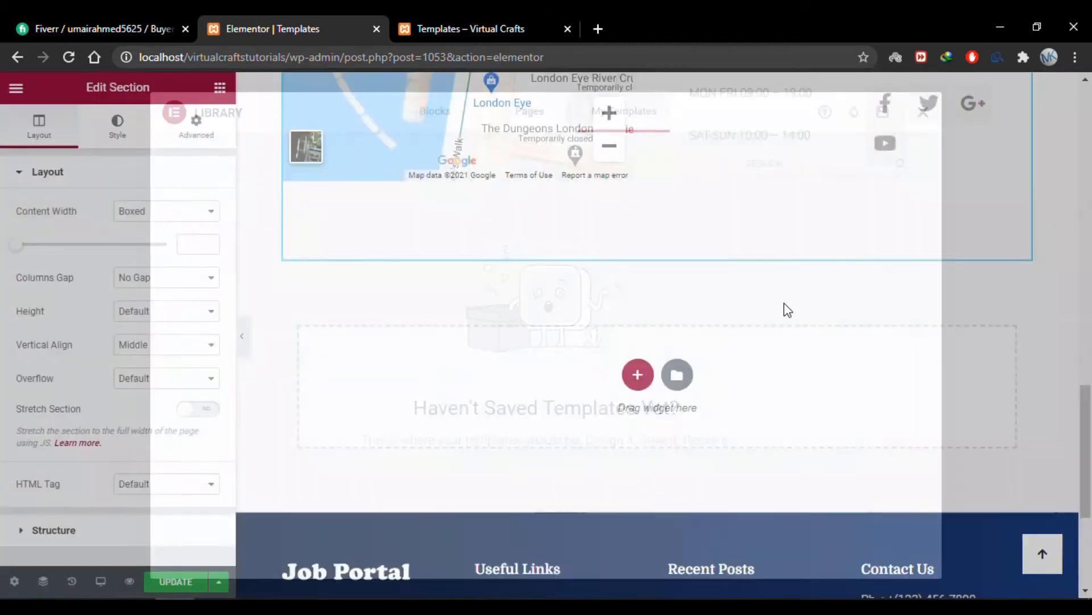
# Save the "Get in touch" section to the library as a template named "Contact Us" and close the library
pyautogui.scroll(-2, 693, 352)
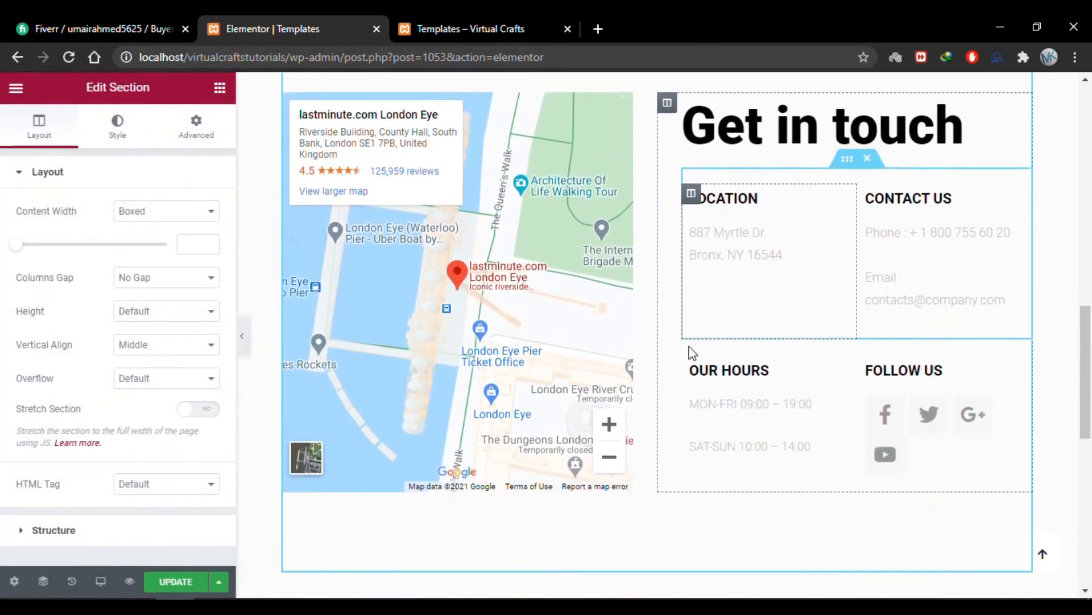
pyautogui.scroll(2, 691, 350)
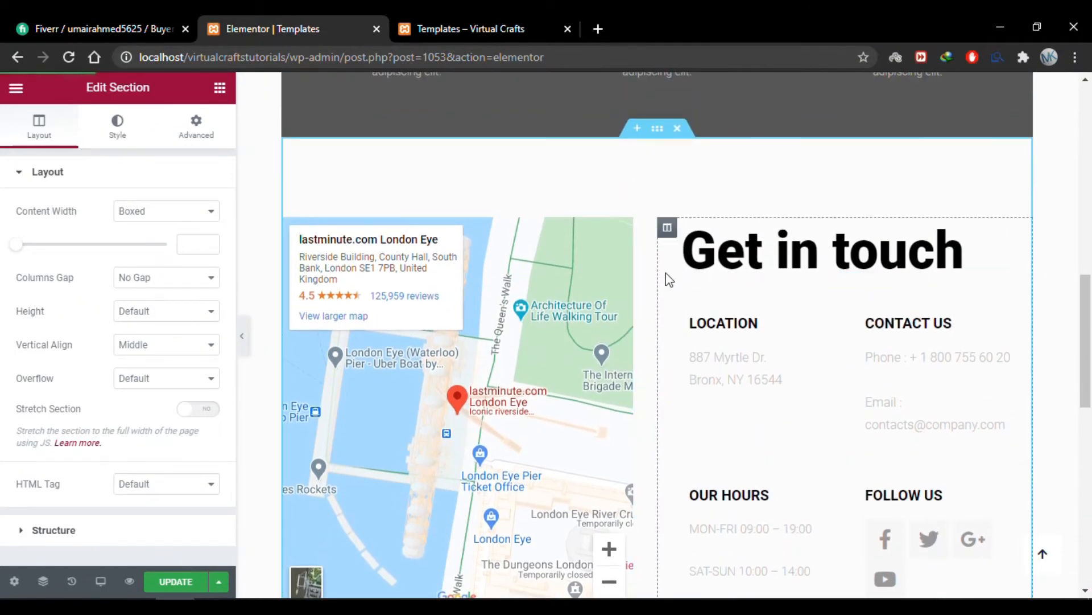
pyautogui.rightClick(658, 135)
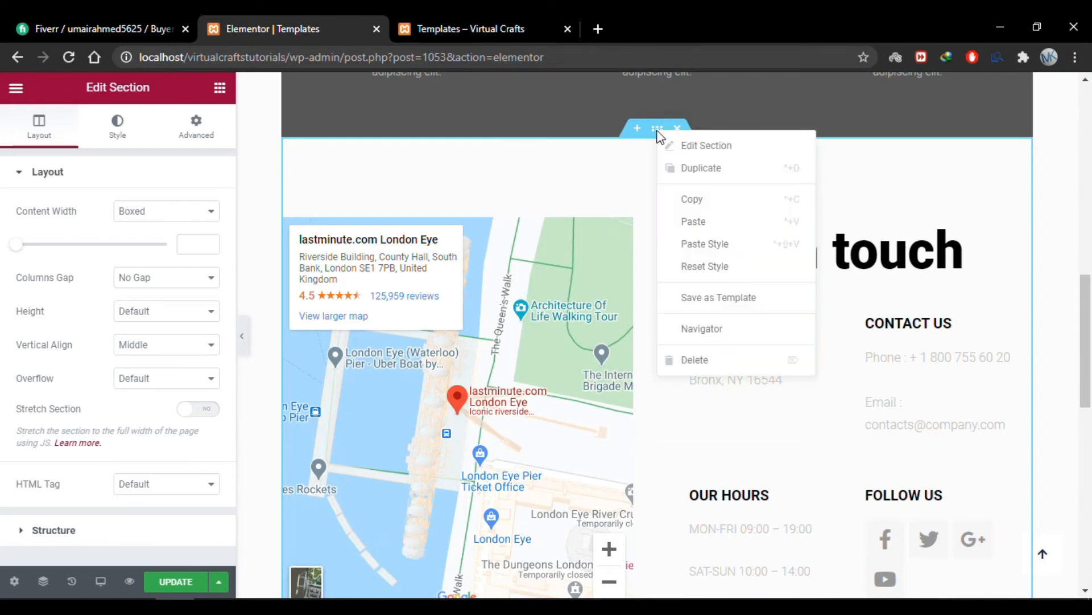
pyautogui.click(738, 308)
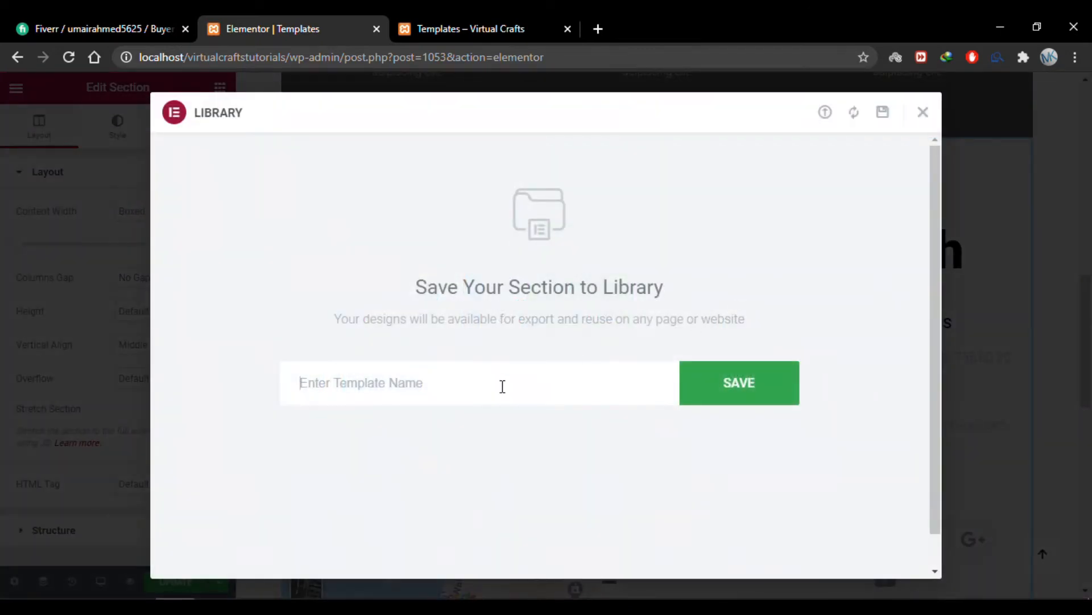
pyautogui.write('C')
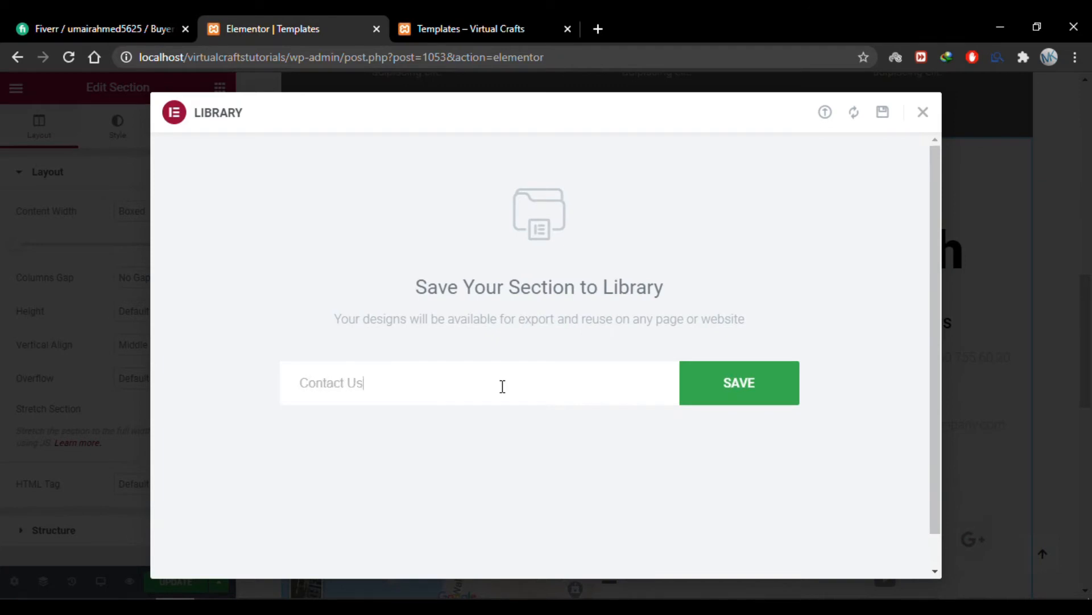
pyautogui.write('ontact Us')
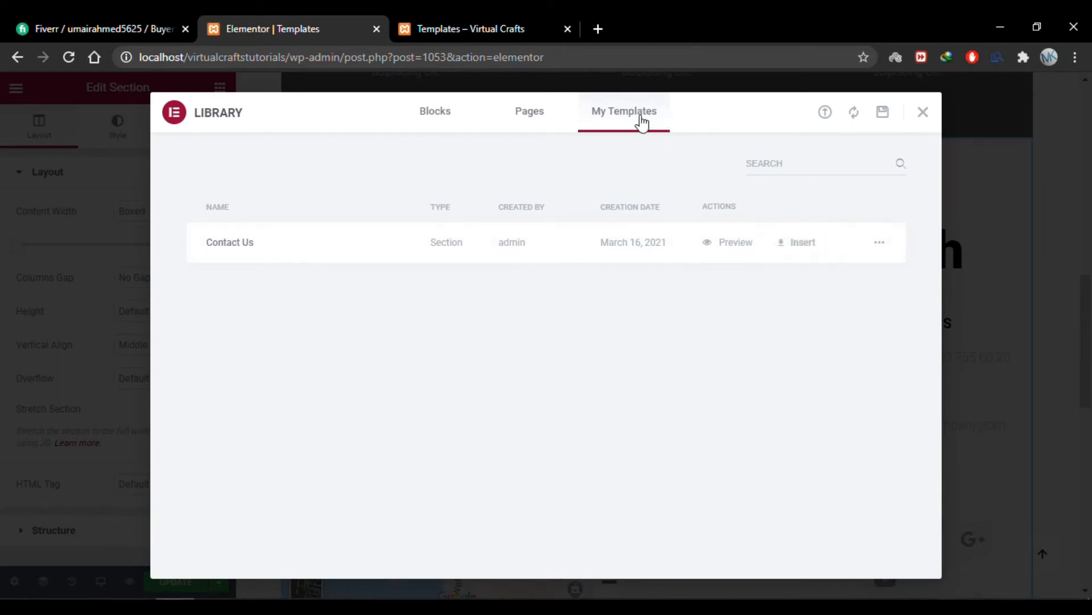
pyautogui.click(923, 112)
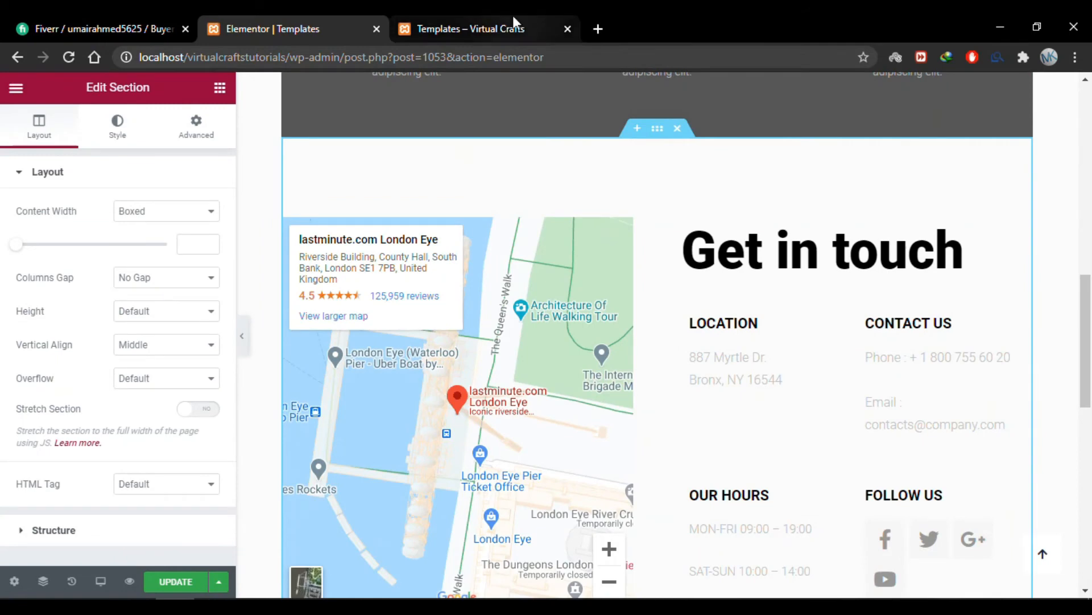
# Go to the Job Portal site's Home page in the other browser tab and open it for editing with Elementor
pyautogui.click(513, 16)
pyautogui.click(747, 138)
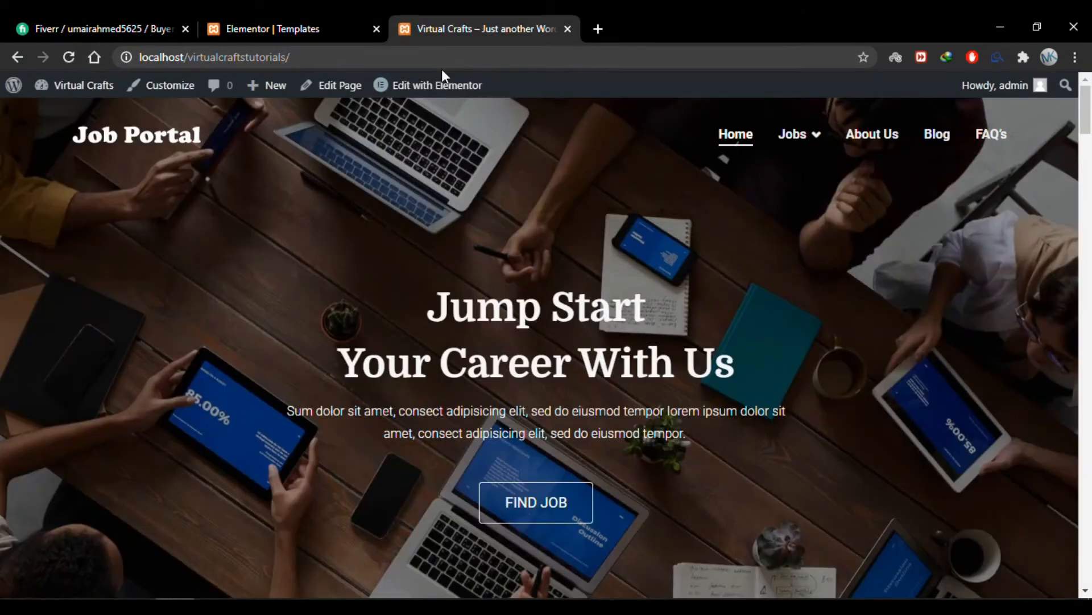
pyautogui.click(444, 87)
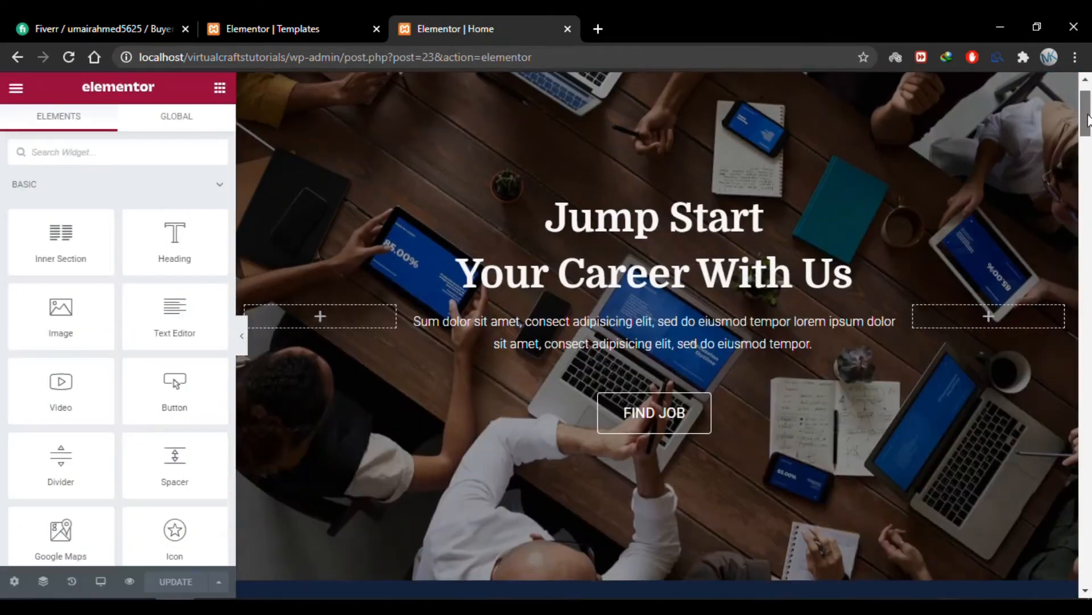
# Insert the saved "Contact Us" template above the job counters section without importing its document settings, and review the inserted section
pyautogui.scroll(-7, 683, 228)
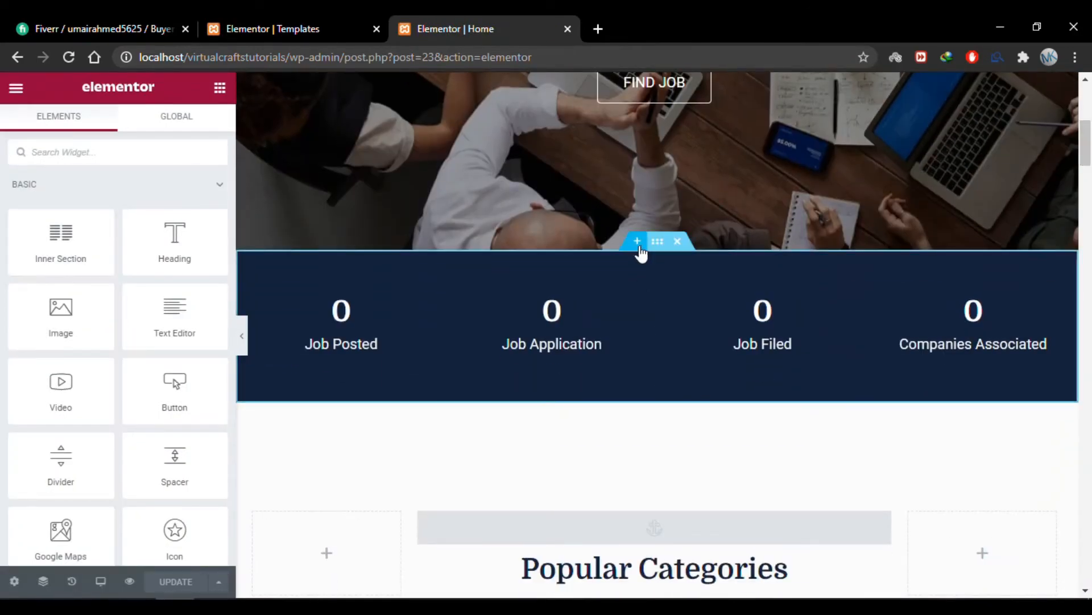
pyautogui.click(638, 241)
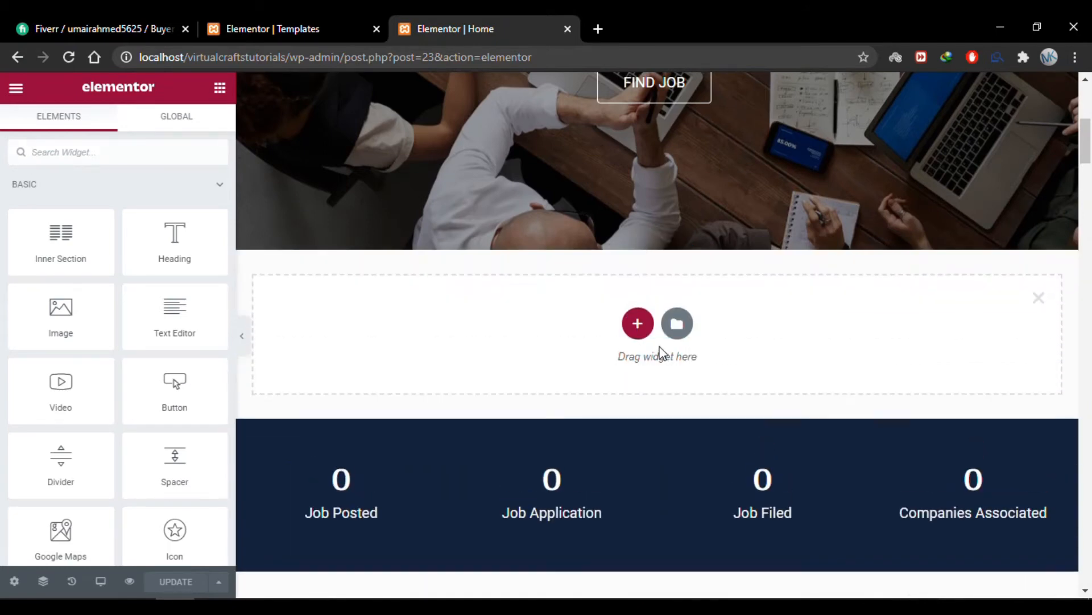
pyautogui.click(686, 331)
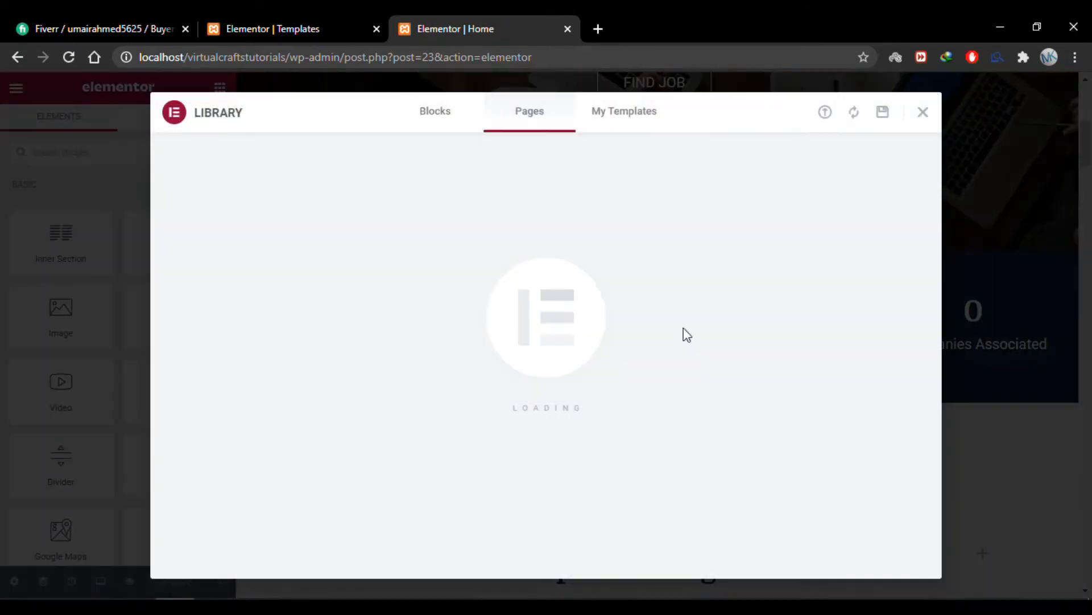
pyautogui.click(628, 119)
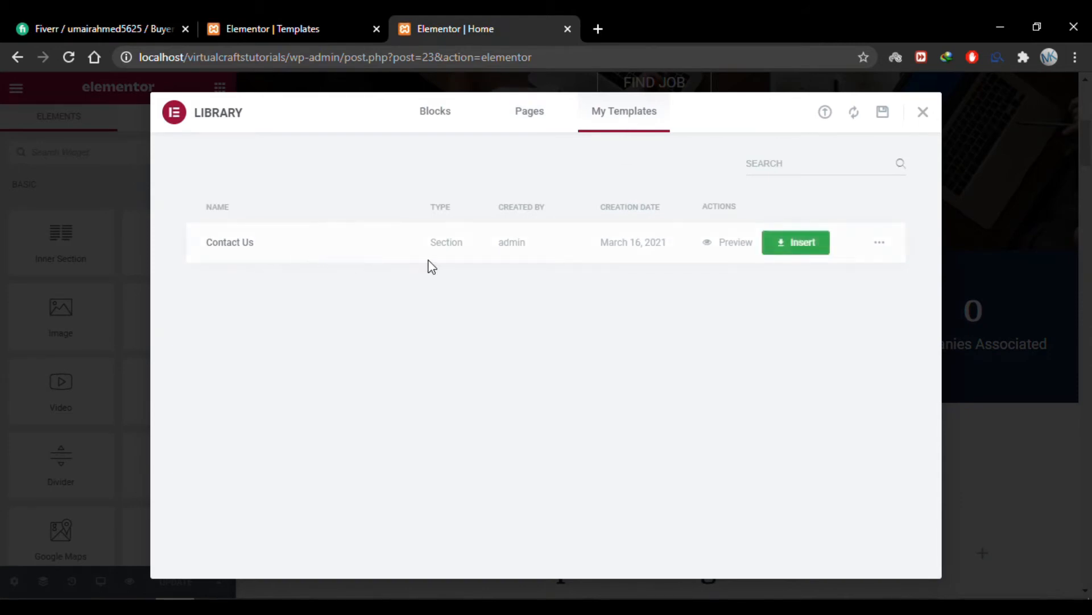
pyautogui.click(803, 251)
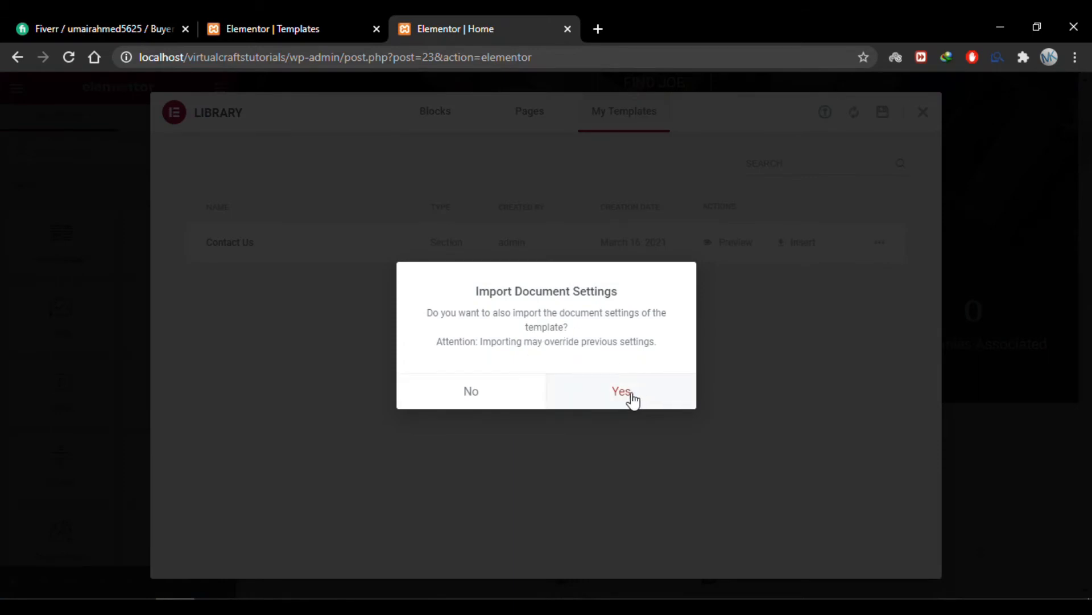
pyautogui.click(471, 393)
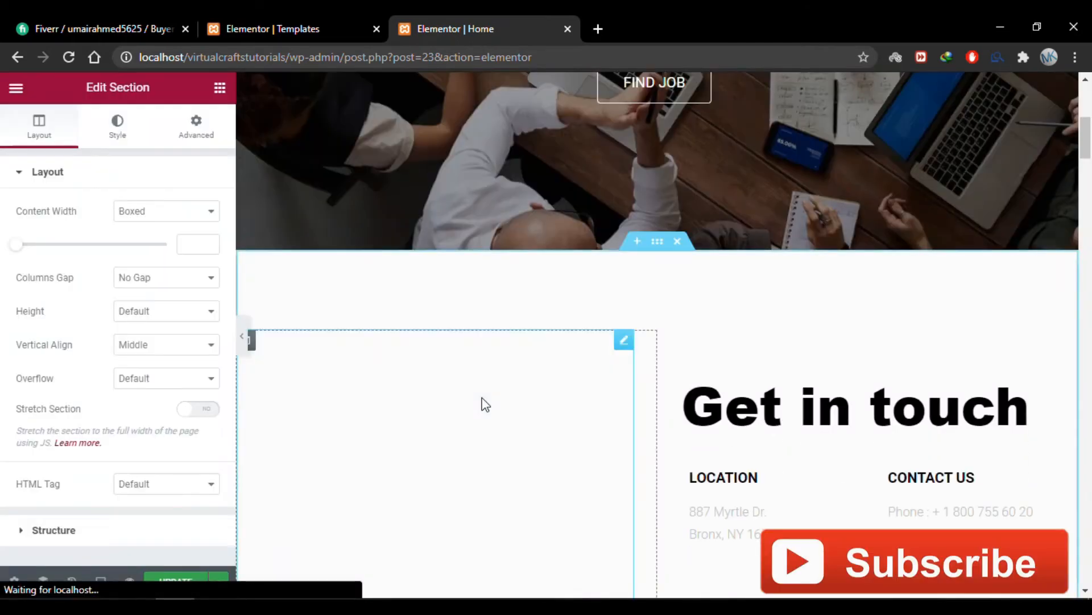
pyautogui.scroll(-4, 641, 352)
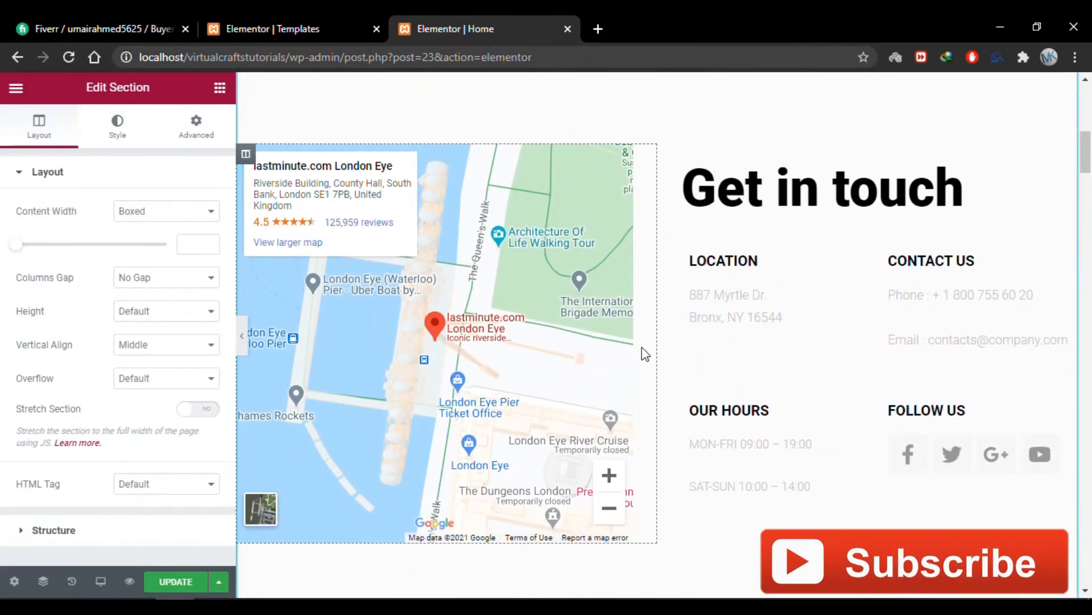
pyautogui.scroll(-2, 642, 347)
pyautogui.scroll(3, 642, 347)
pyautogui.scroll(-1, 642, 347)
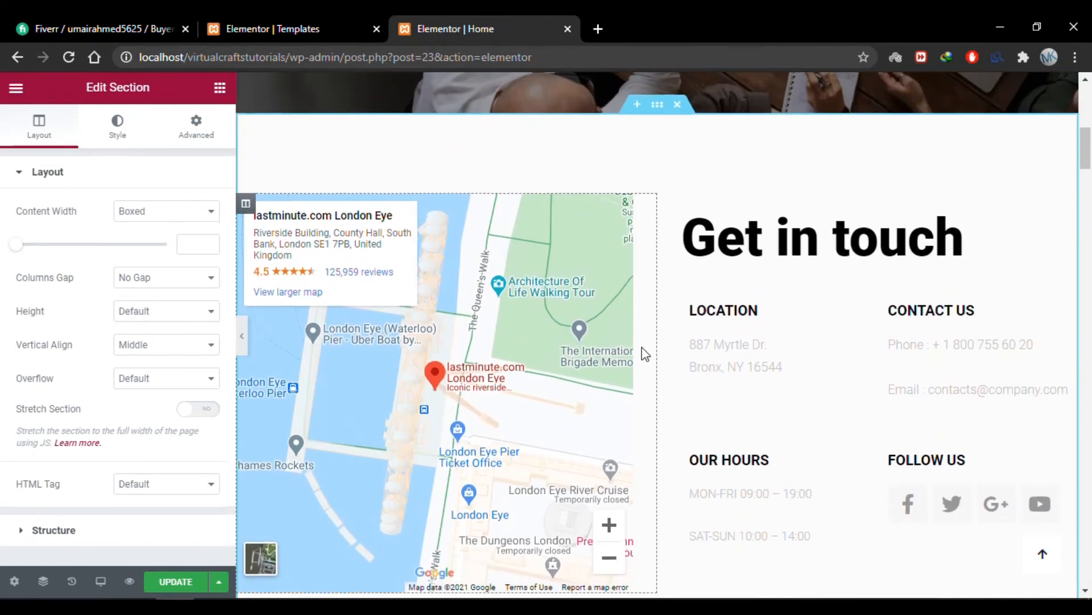
pyautogui.scroll(-2, 645, 354)
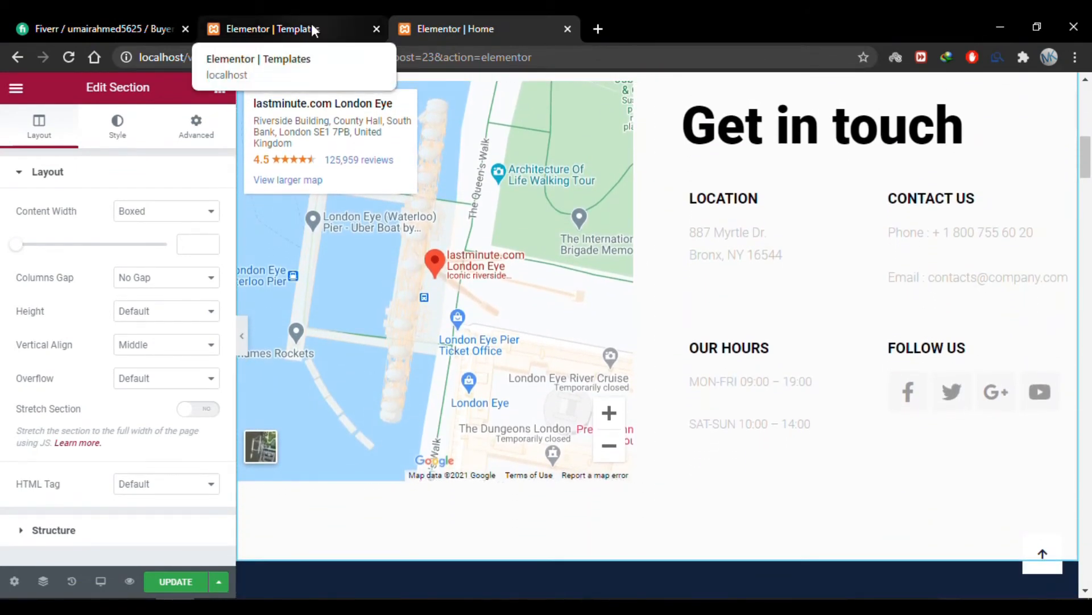
# On the Templates page, import Price Table.json from the E: drive's Freelance stuff > Elementor ( Free and Pro ) -FerdyKorp Templates folder into the template library
pyautogui.scroll(-5, 654, 217)
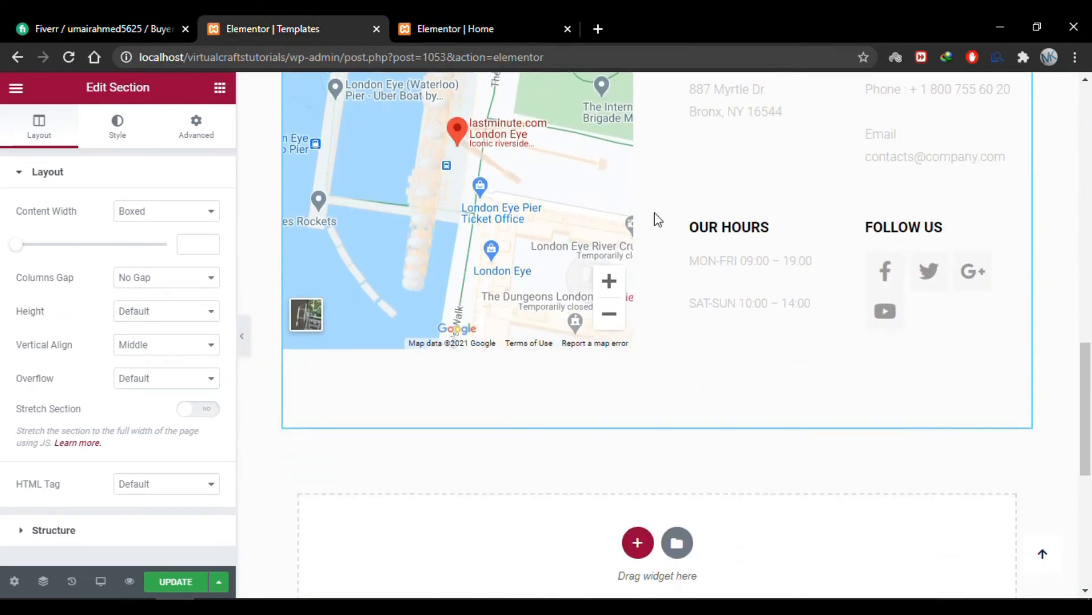
pyautogui.scroll(-3, 658, 219)
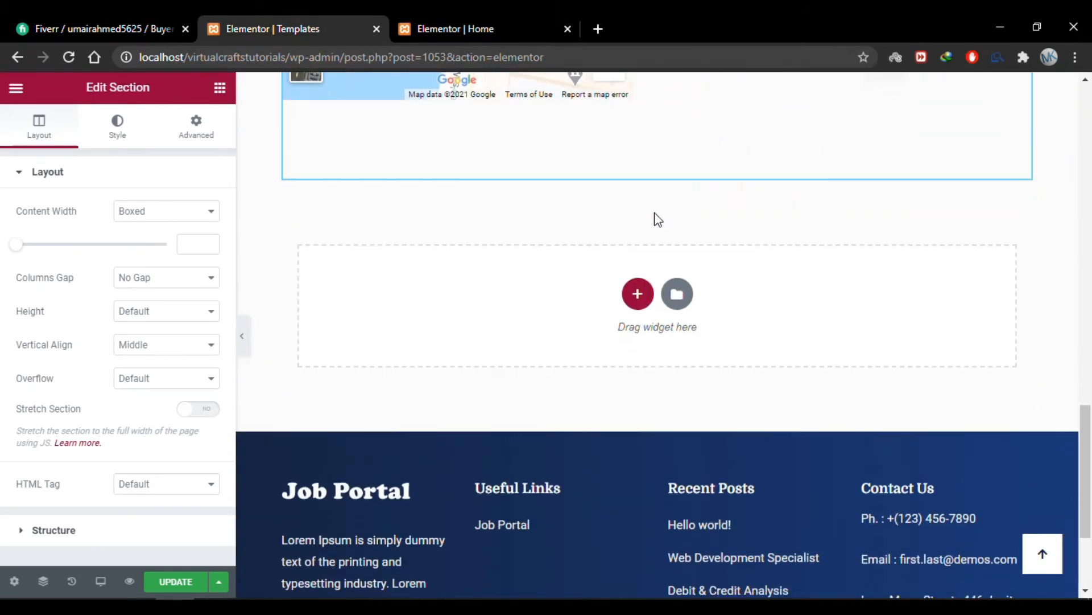
pyautogui.click(678, 294)
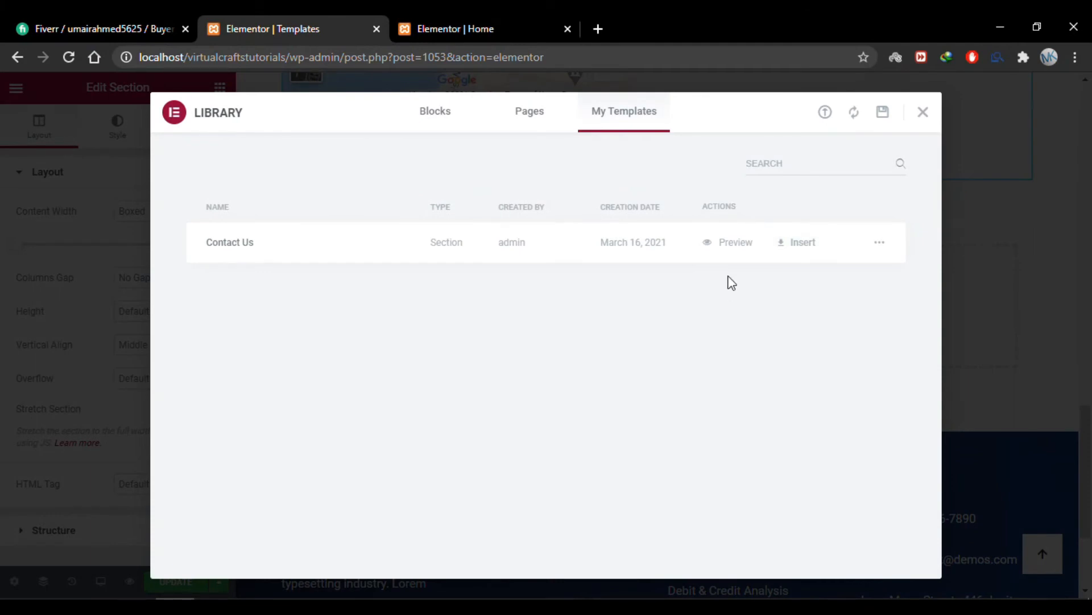
pyautogui.click(826, 112)
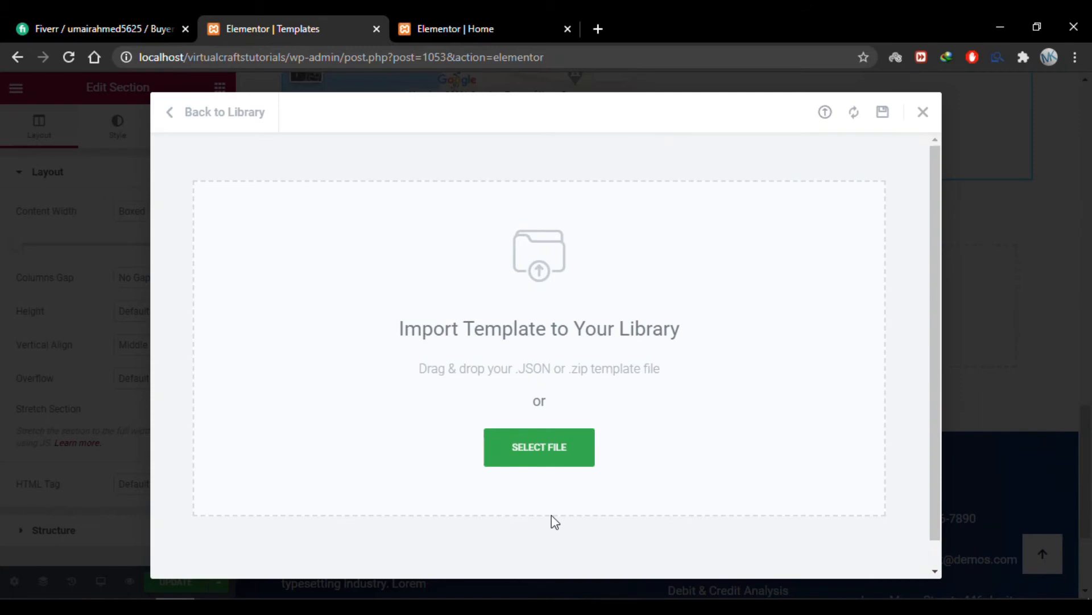
pyautogui.click(549, 466)
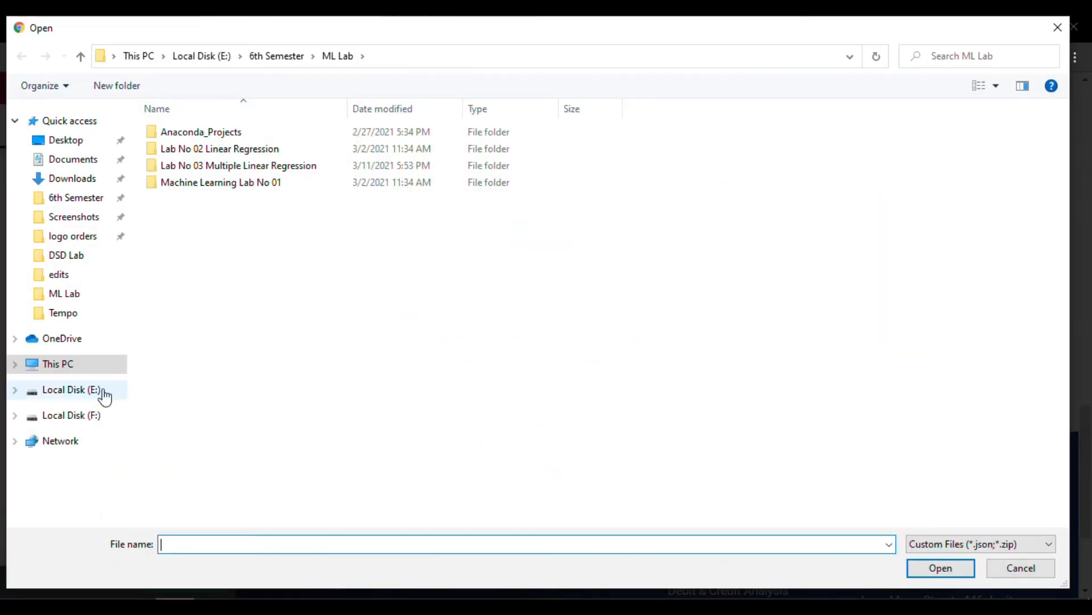
pyautogui.click(71, 389)
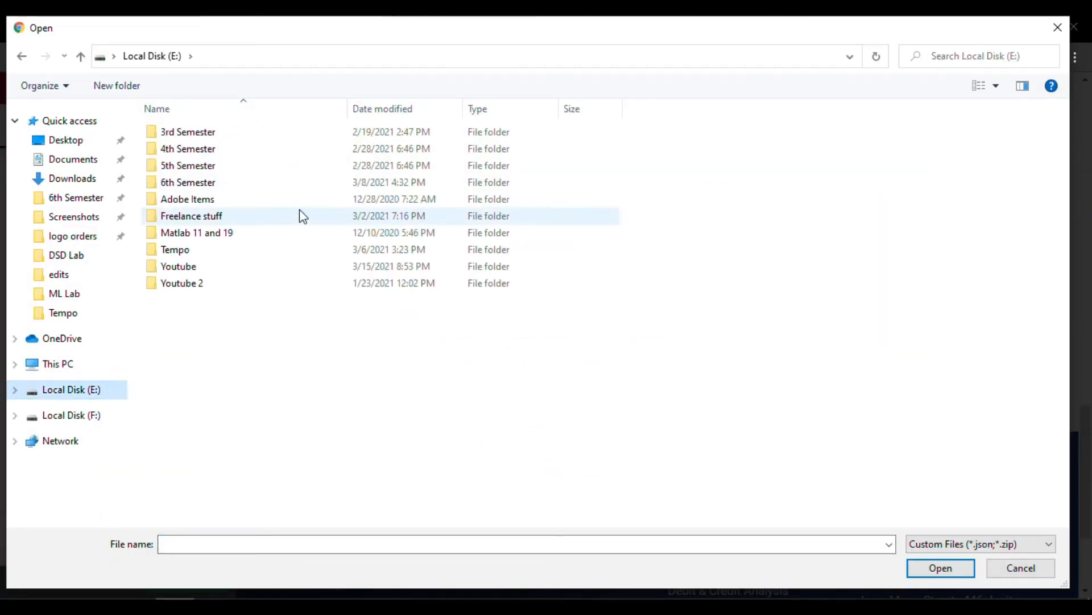
pyautogui.doubleClick(219, 219)
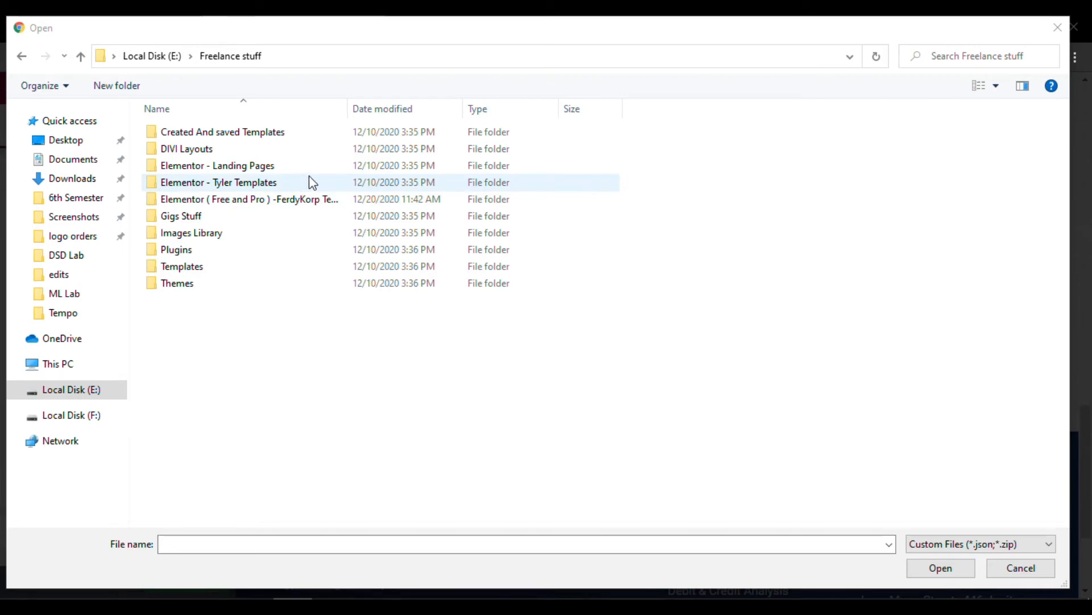
pyautogui.doubleClick(319, 199)
pyautogui.scroll(-2, 317, 393)
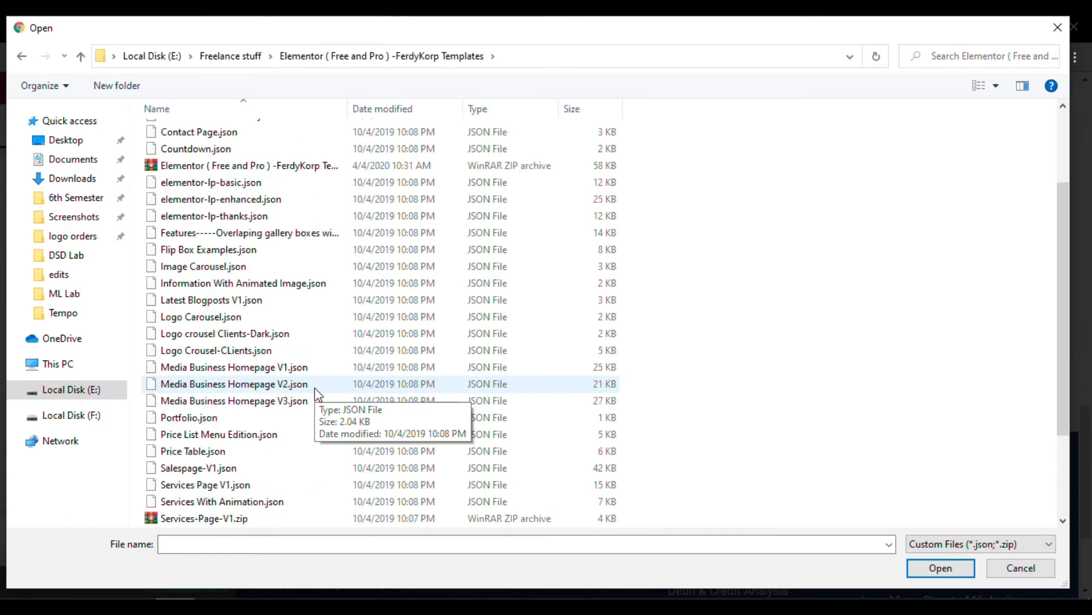
pyautogui.doubleClick(225, 451)
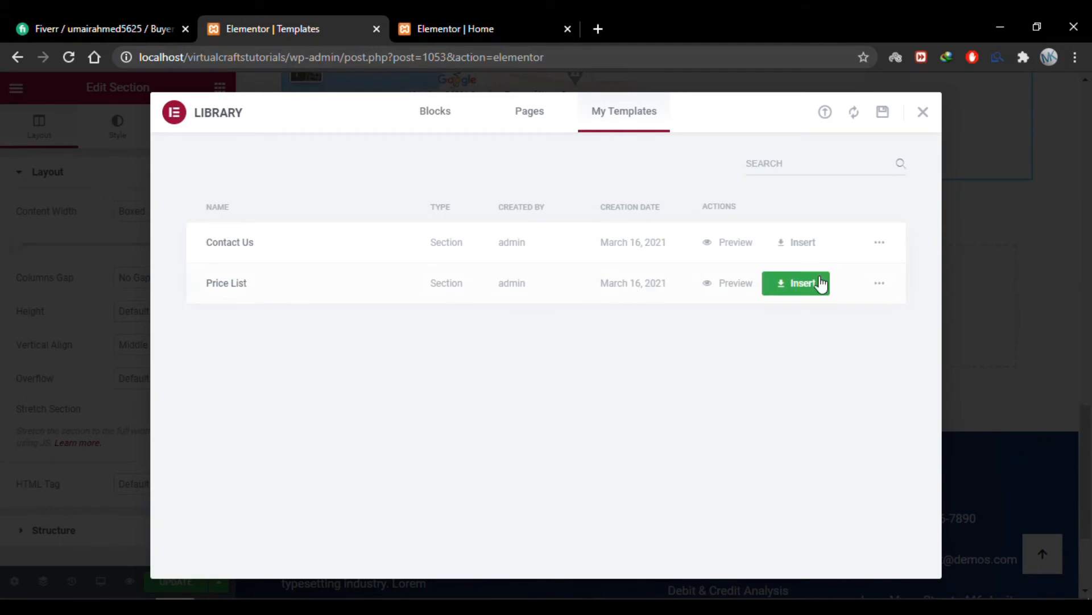
# Insert the imported Price List template below the contact section and review the pricing tables
pyautogui.click(805, 288)
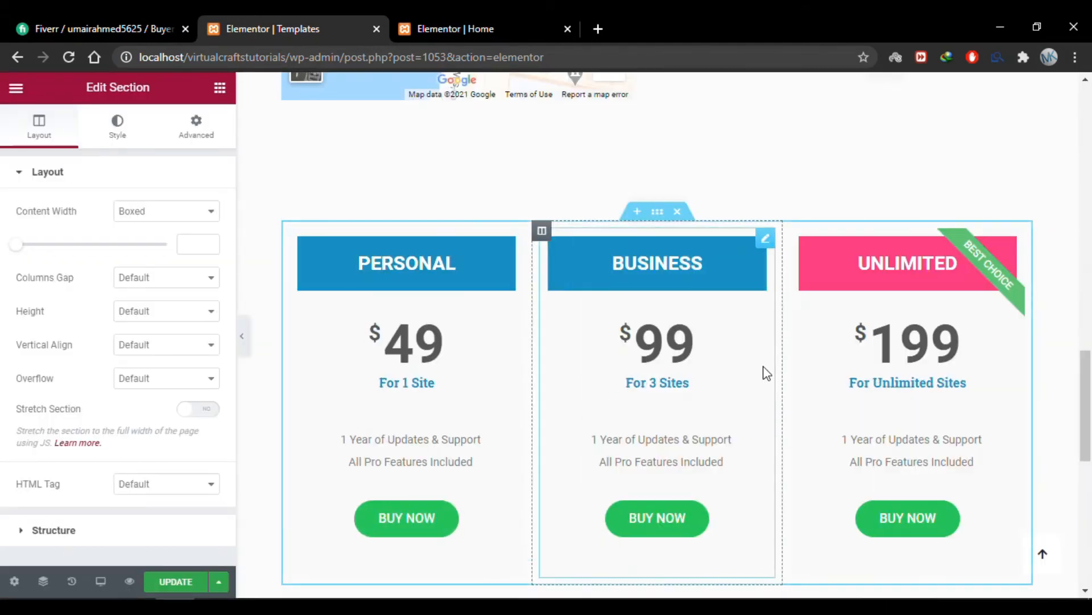
pyautogui.scroll(-2, 767, 373)
pyautogui.scroll(1, 767, 374)
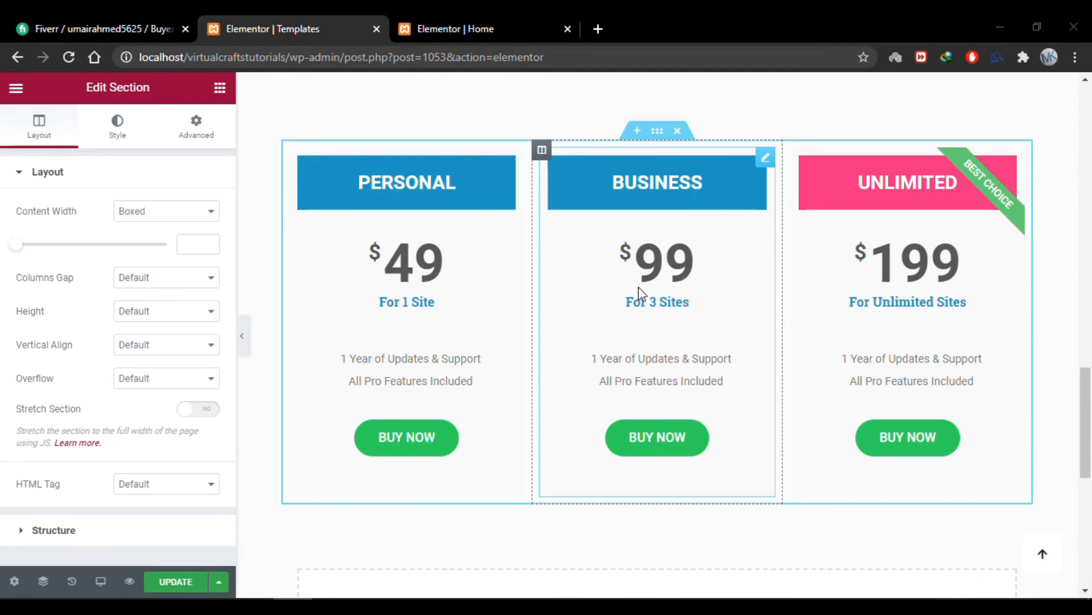
pyautogui.scroll(-6, 638, 287)
pyautogui.scroll(7, 638, 287)
pyautogui.scroll(-6, 726, 405)
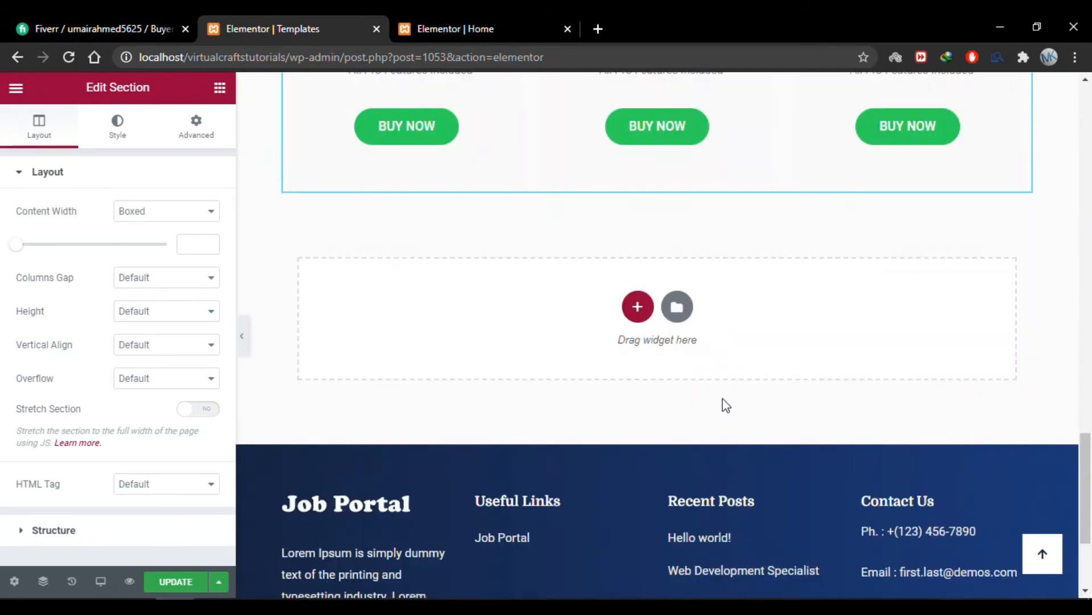
# Look through the library's pages, blocks and saved templates from the empty area below the pricing section, and close the library
pyautogui.click(677, 306)
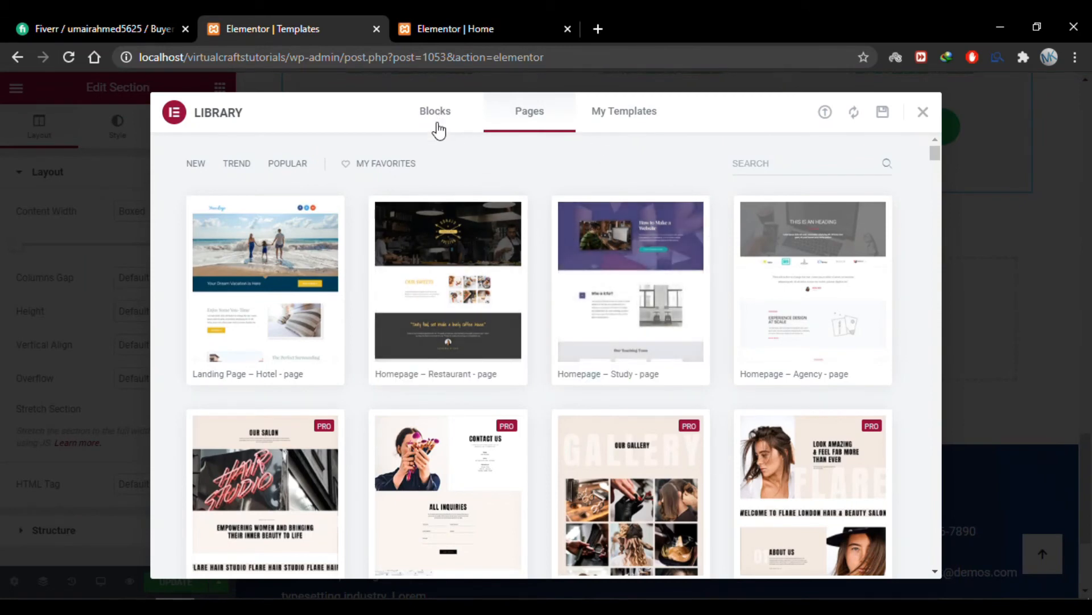
pyautogui.click(437, 125)
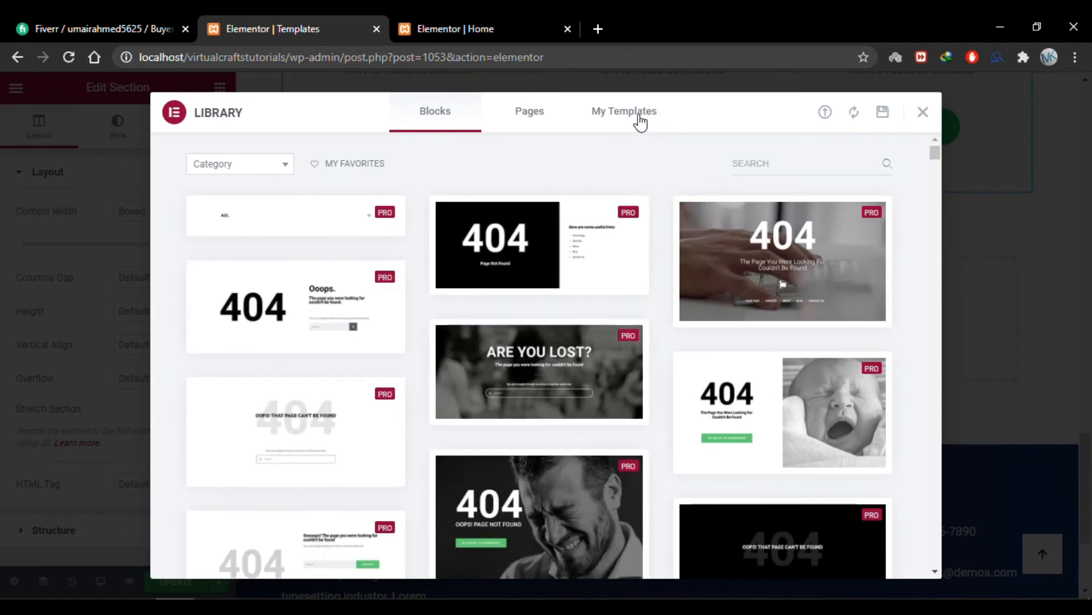
pyautogui.click(640, 116)
pyautogui.click(923, 120)
# Delete the pricing, contact and "Shaping the future" sections from the page
pyautogui.scroll(7, 683, 351)
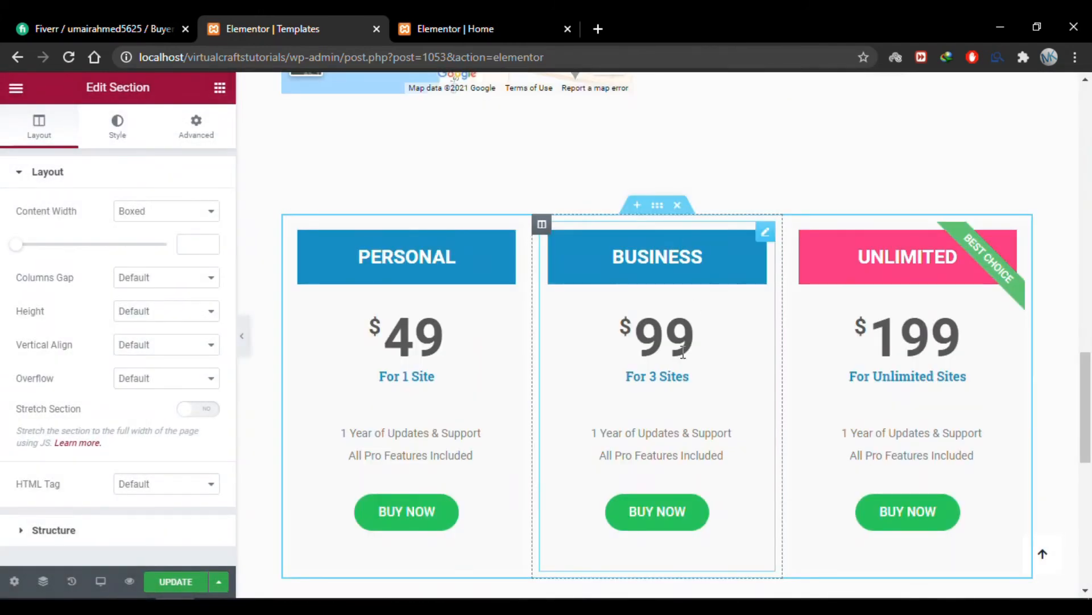
pyautogui.click(678, 206)
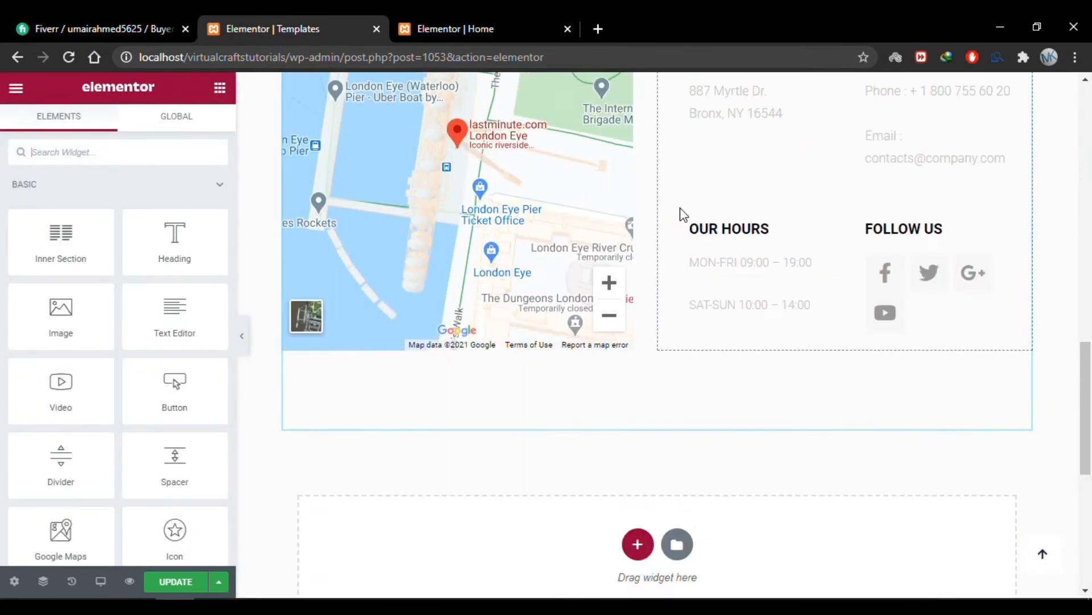
pyautogui.scroll(7, 680, 212)
pyautogui.click(679, 270)
pyautogui.scroll(6, 683, 281)
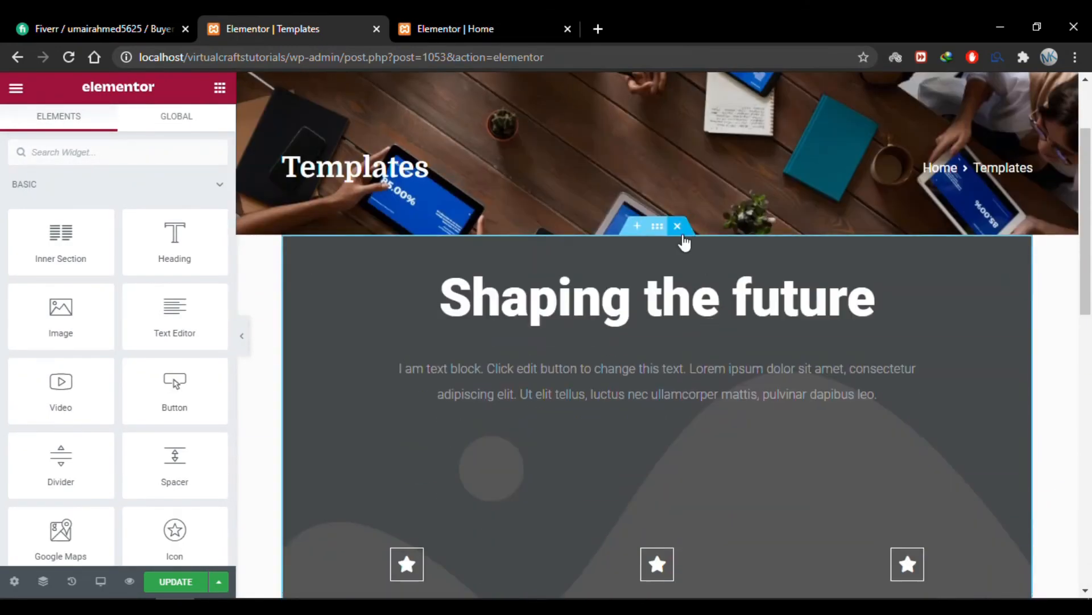
pyautogui.click(680, 227)
# Filter the library blocks by the Hero category and insert the "We Build Websites That Really Works." block with the phone image
pyautogui.click(676, 367)
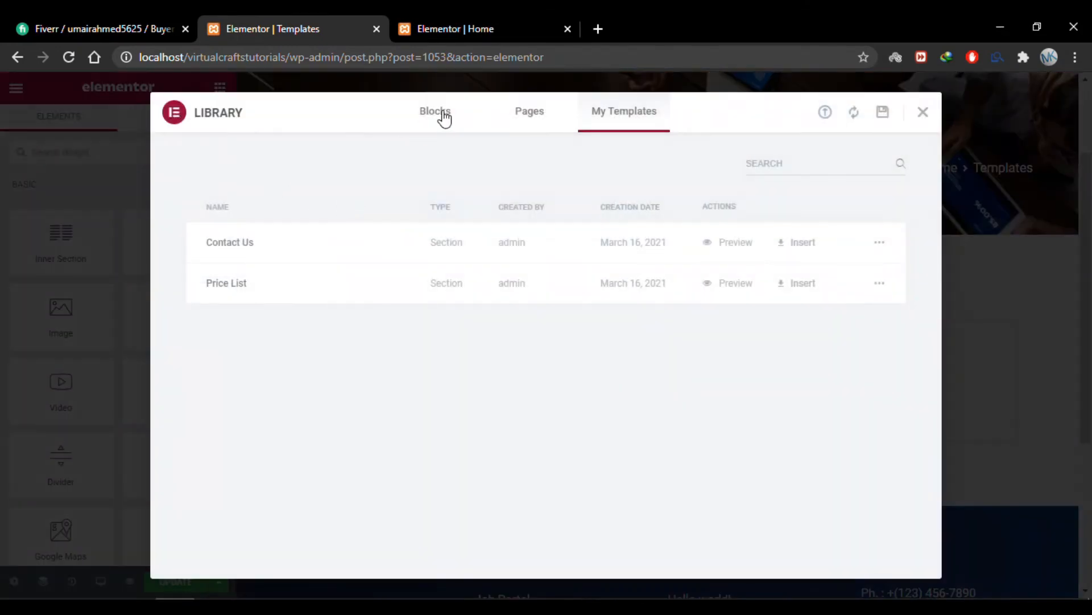
pyautogui.click(447, 114)
pyautogui.click(287, 165)
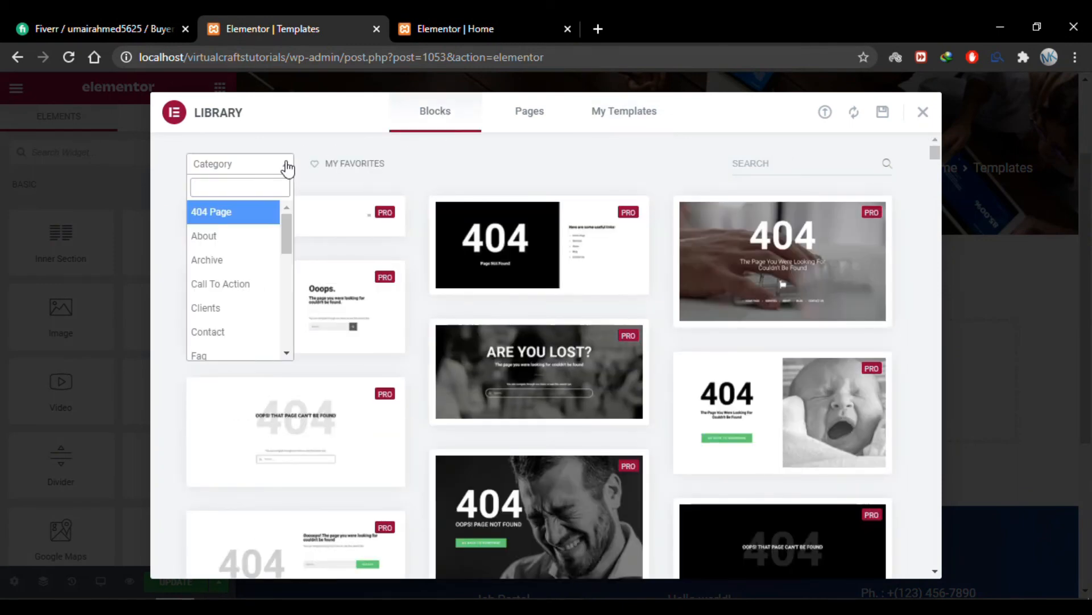
pyautogui.write('hero')
pyautogui.click(239, 212)
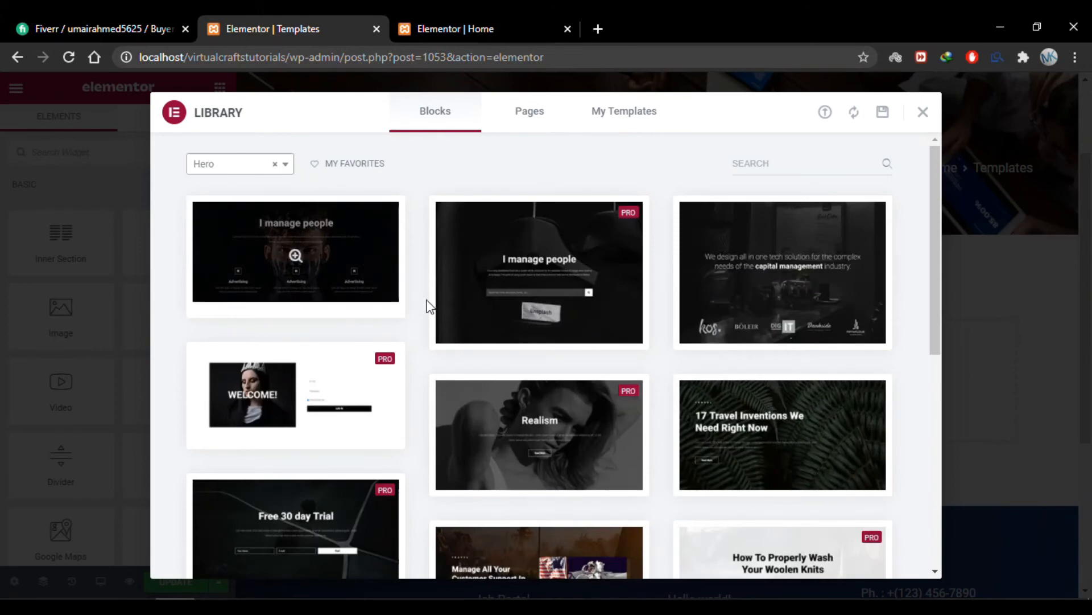
pyautogui.scroll(-5, 438, 388)
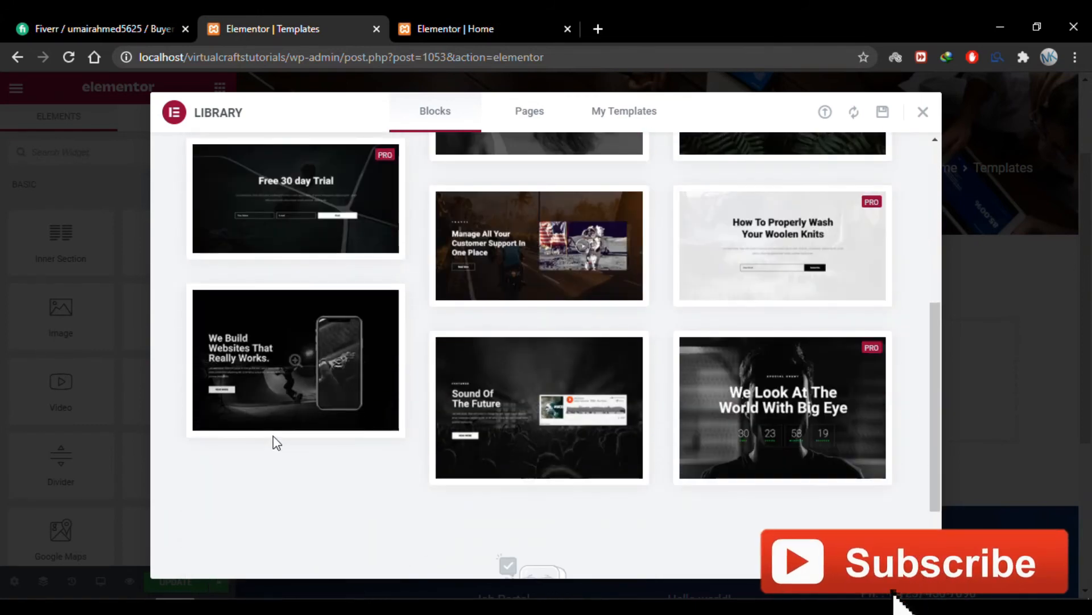
pyautogui.click(234, 428)
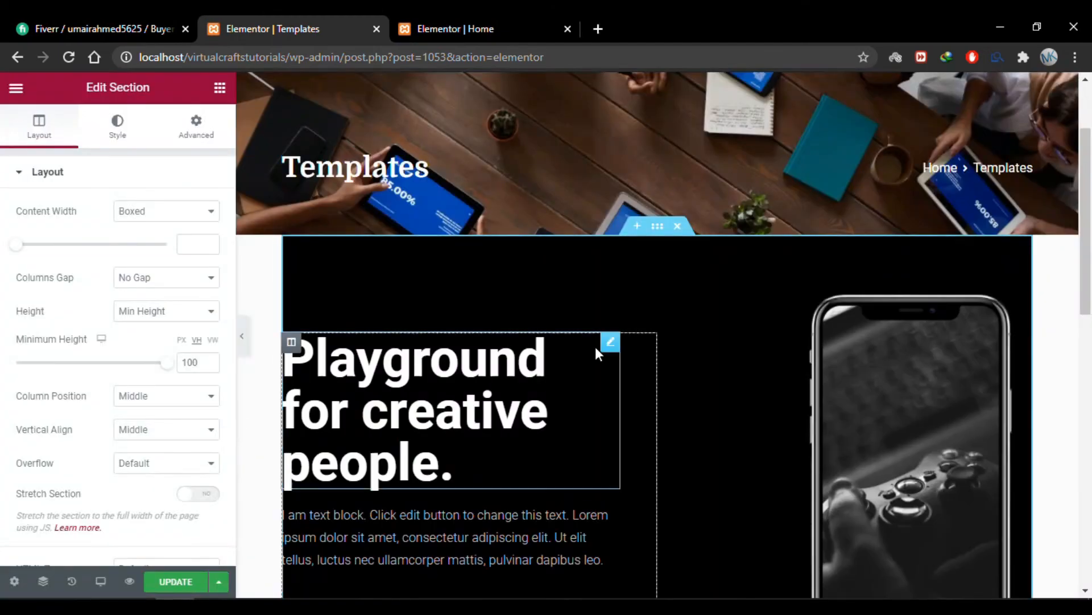
# Below the hero section, insert the Services category block with three images alternating with Graphic Design, Art Direction and Brand Strategy texts
pyautogui.scroll(-5, 595, 348)
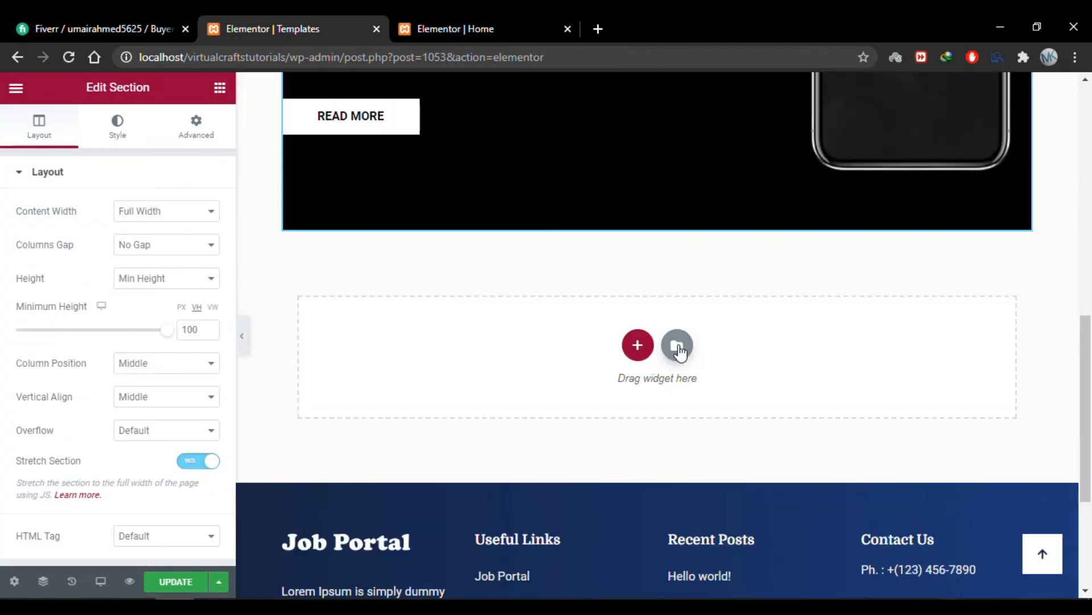
pyautogui.click(677, 345)
pyautogui.click(251, 165)
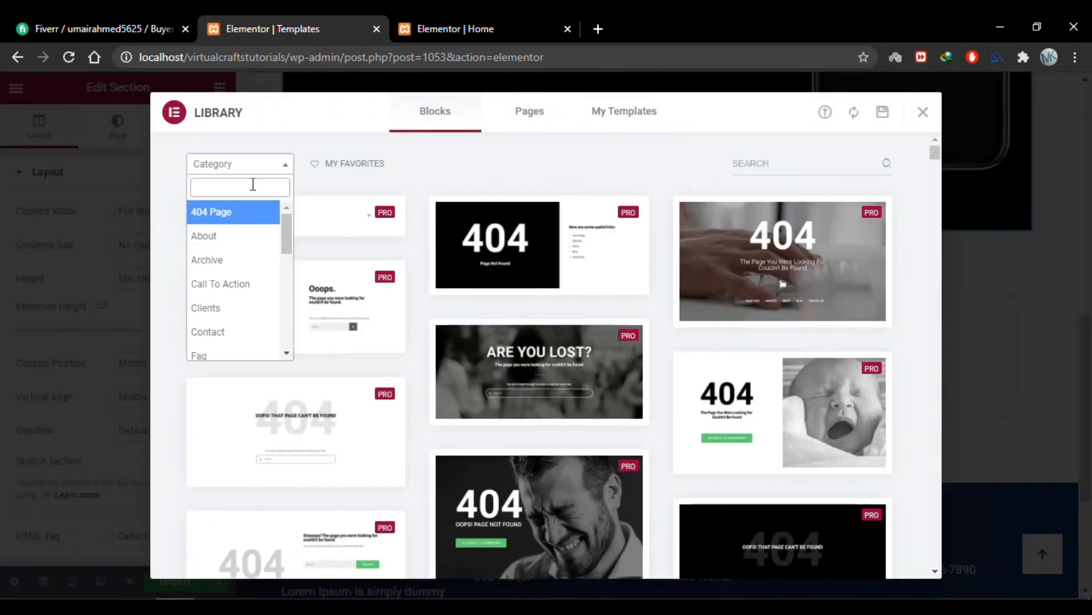
pyautogui.write('servi')
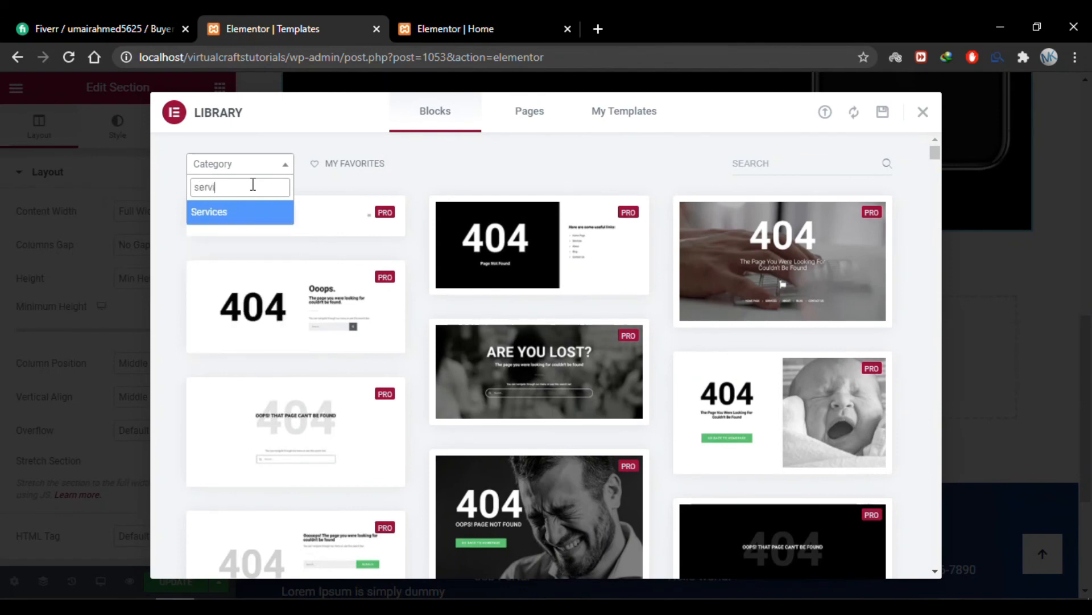
pyautogui.click(242, 219)
pyautogui.scroll(-1, 425, 319)
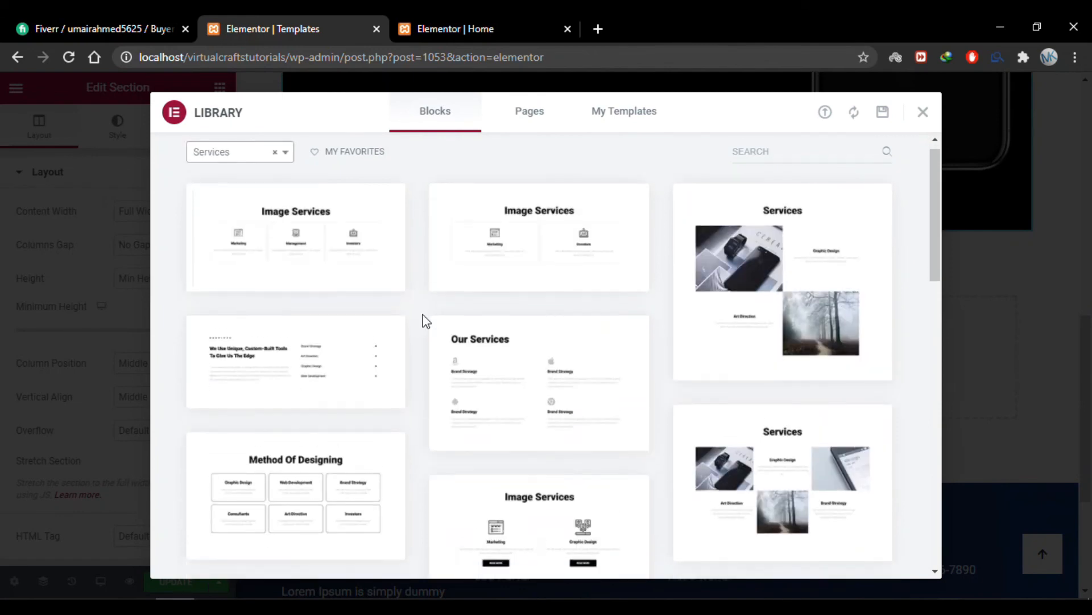
pyautogui.scroll(-1, 425, 320)
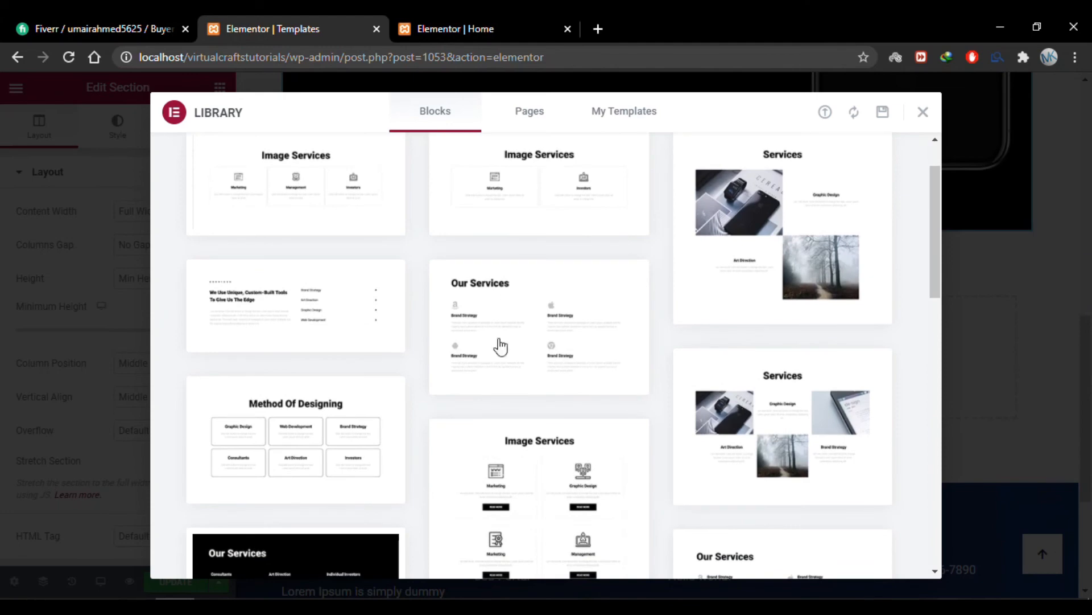
pyautogui.click(716, 495)
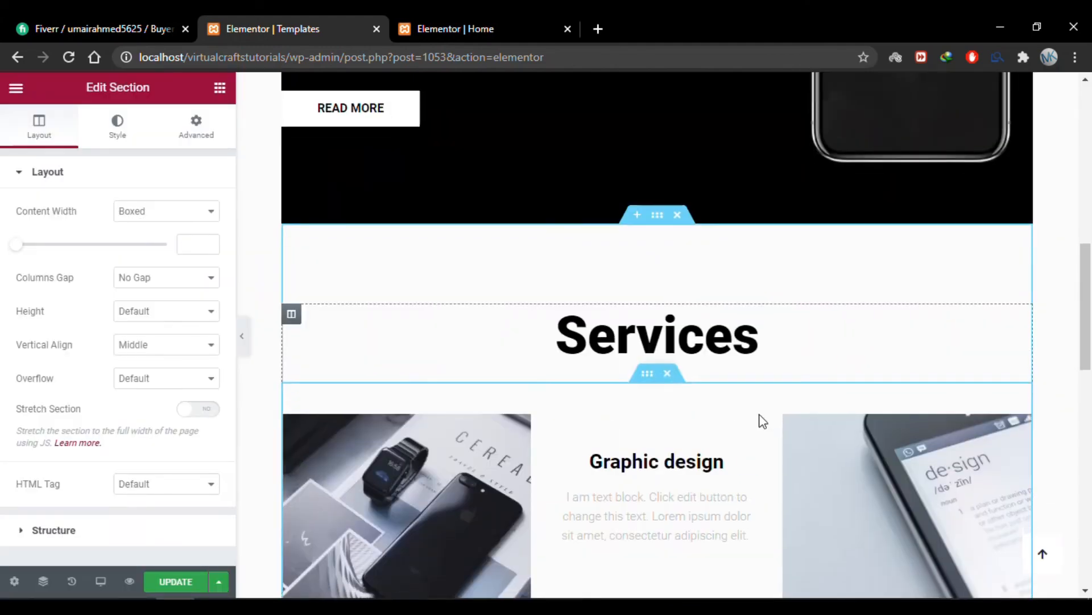
# Below the services section, insert the white "Our Clients" block with two rows of logos from the Clients category
pyautogui.scroll(-10, 759, 414)
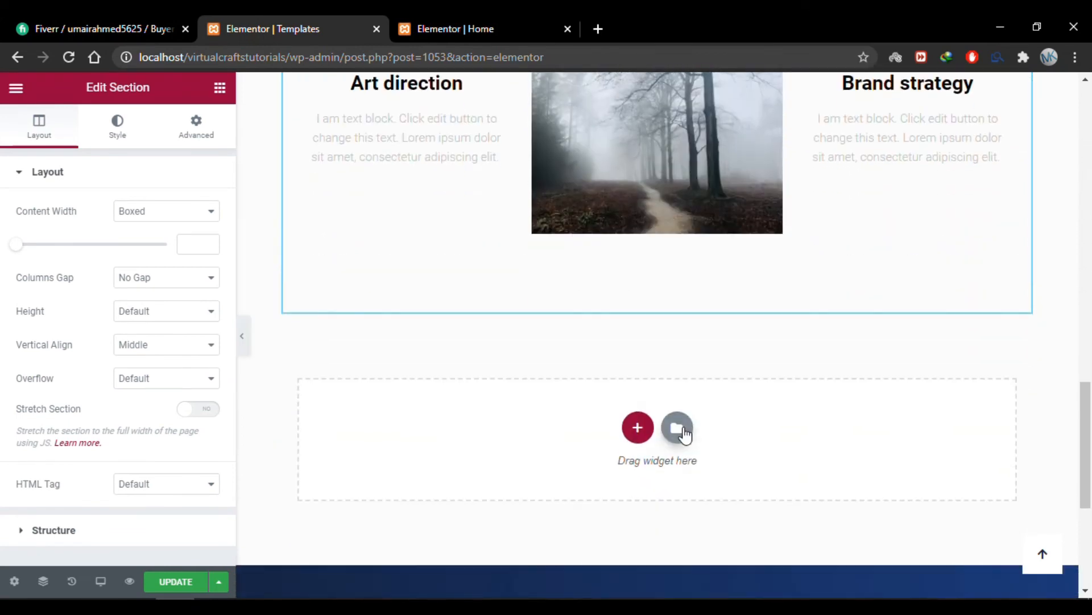
pyautogui.click(683, 431)
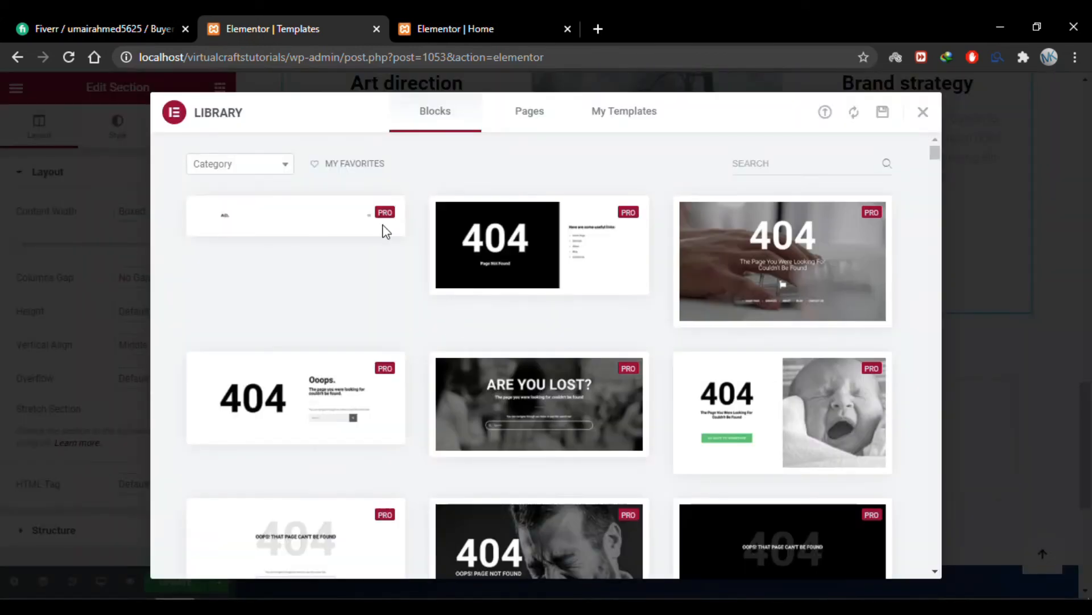
pyautogui.click(288, 171)
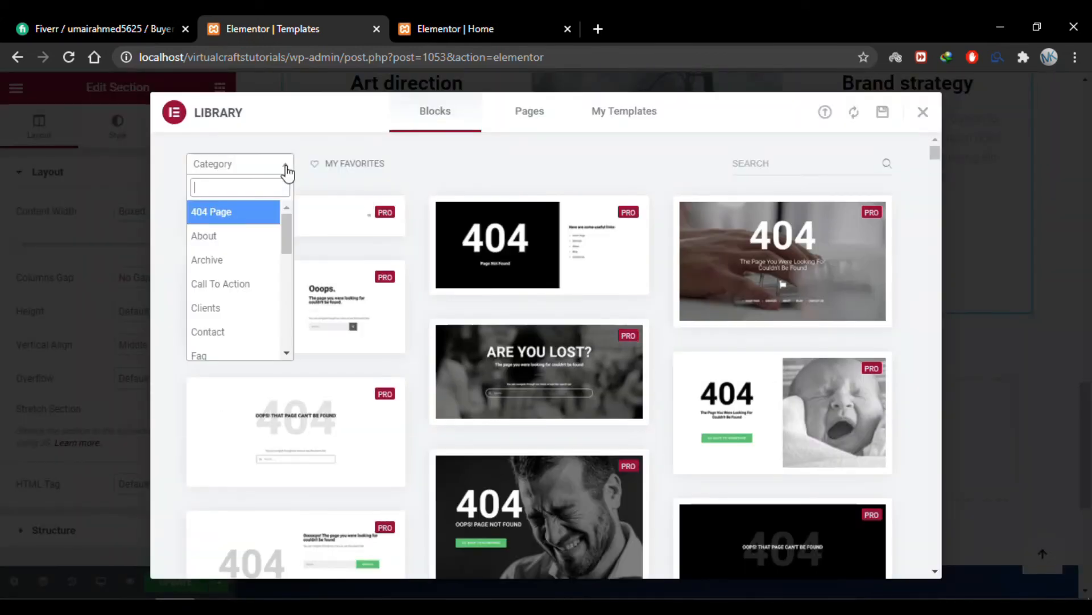
pyautogui.click(237, 310)
pyautogui.scroll(-3, 727, 459)
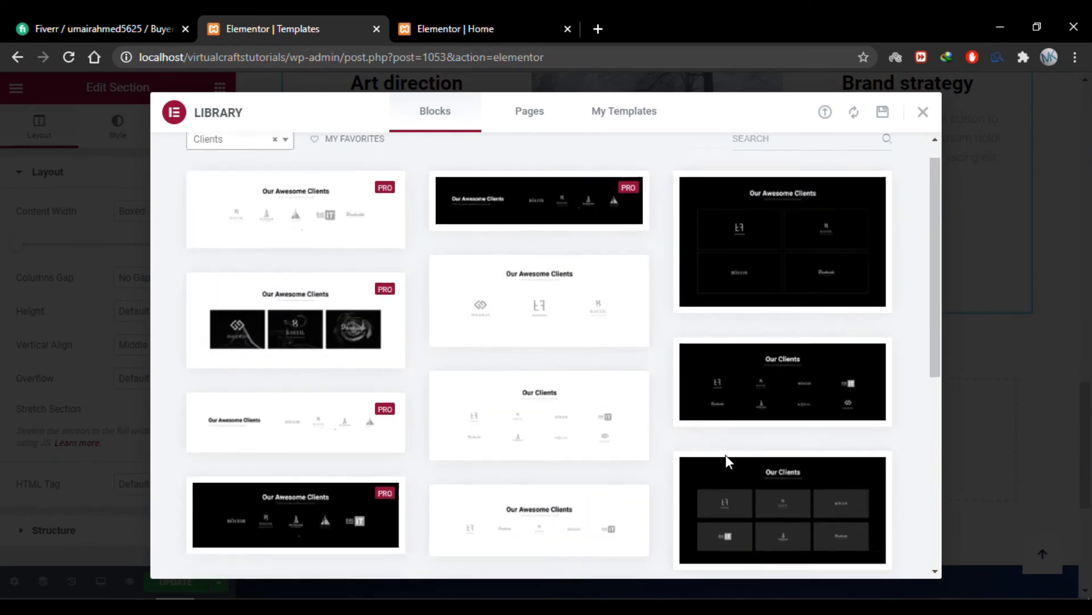
pyautogui.click(480, 378)
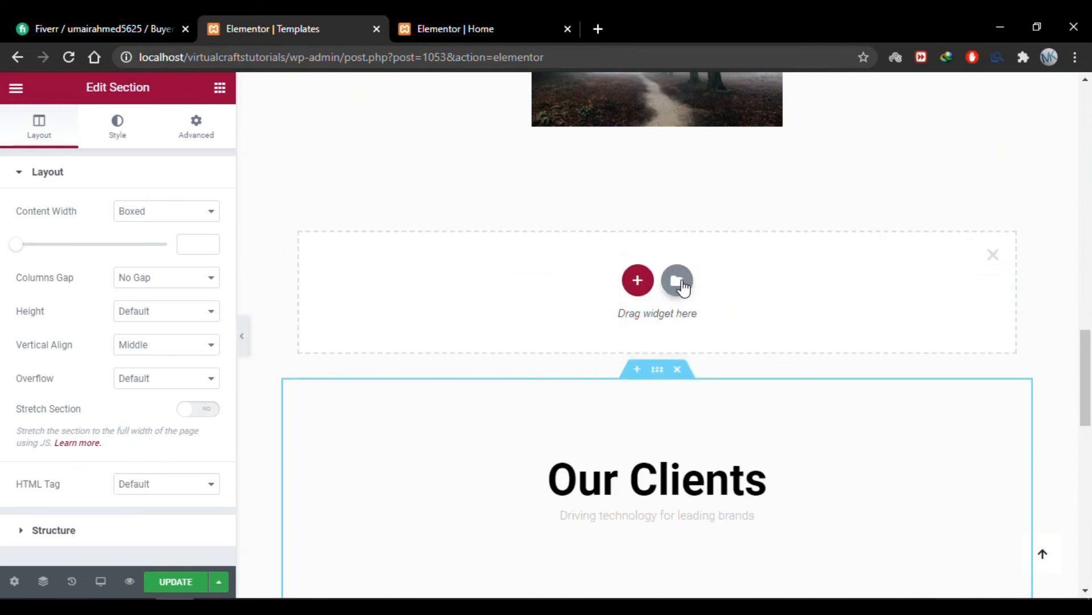
# Insert the saved Price List template in the empty area between the services and "Our Clients" sections
pyautogui.click(682, 287)
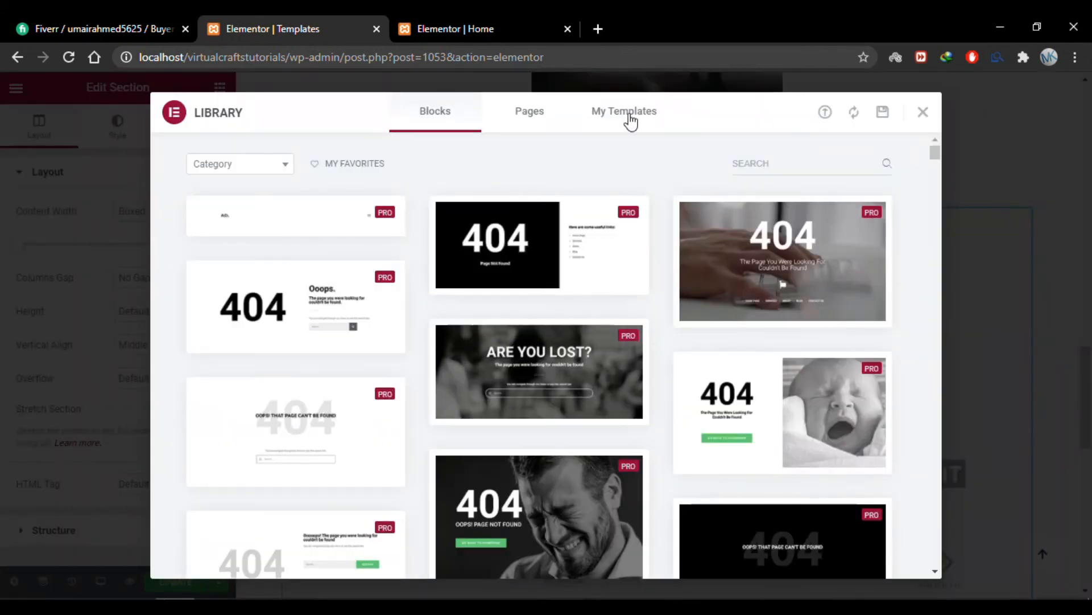
pyautogui.click(631, 114)
pyautogui.click(805, 287)
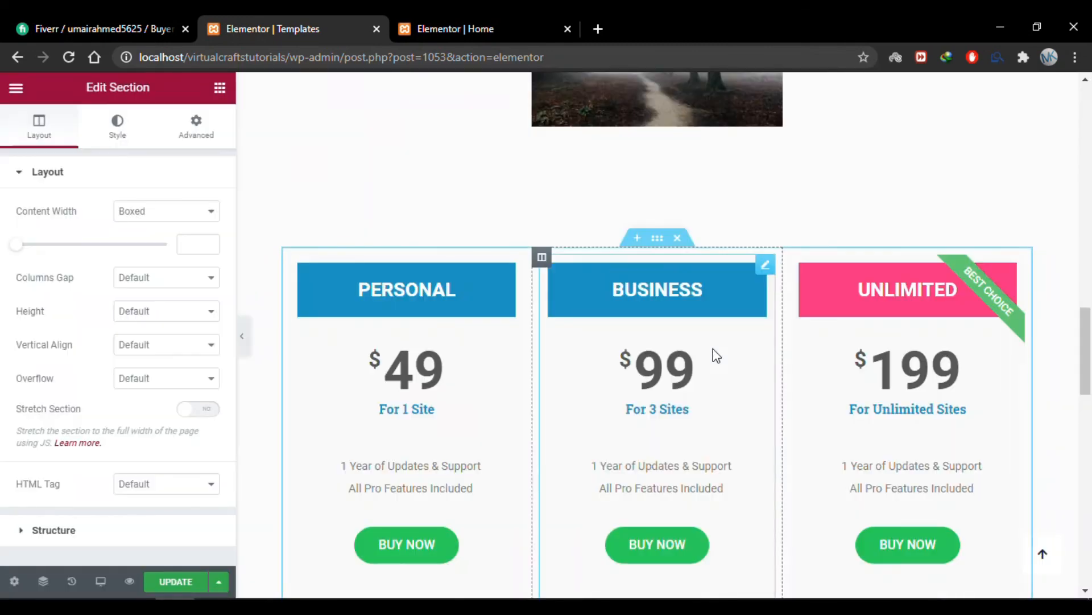
# Add a section above the pricing table and insert the white FAQ block with a single column of boxed questions from the Faq category
pyautogui.click(637, 238)
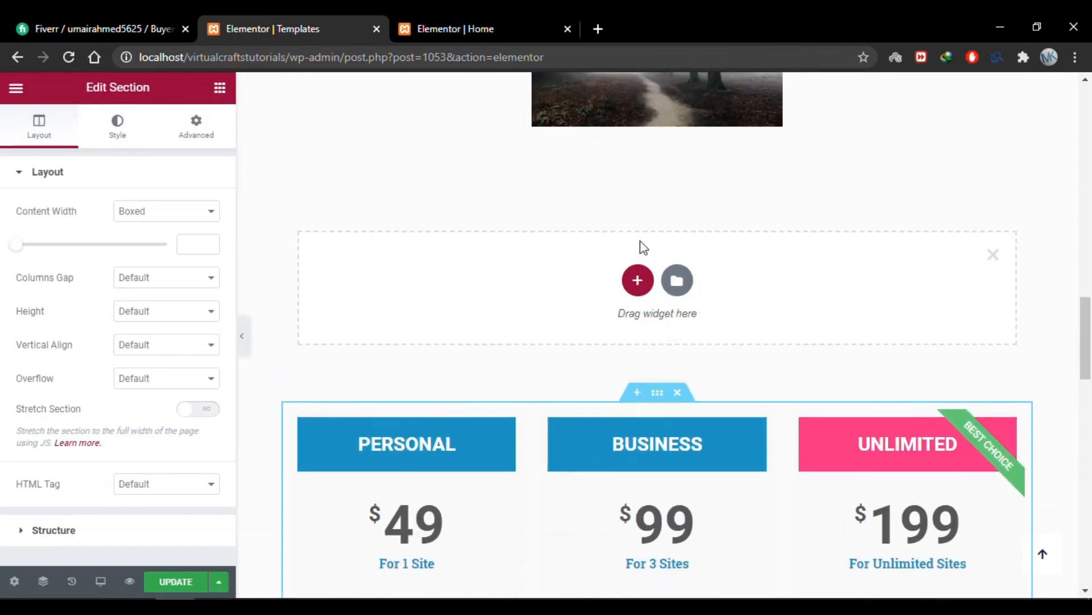
pyautogui.click(678, 281)
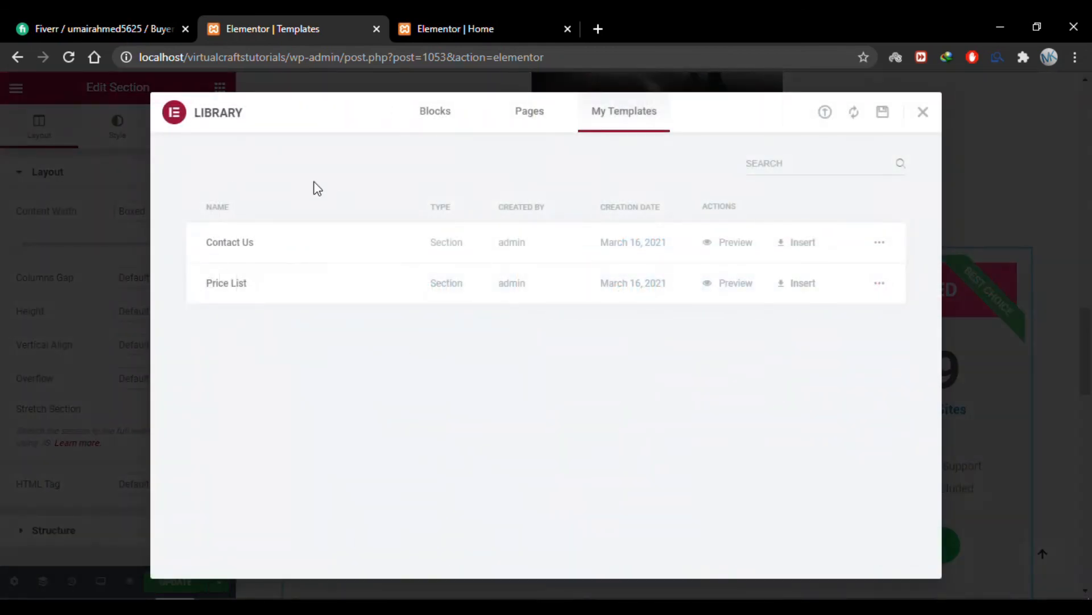
pyautogui.click(449, 120)
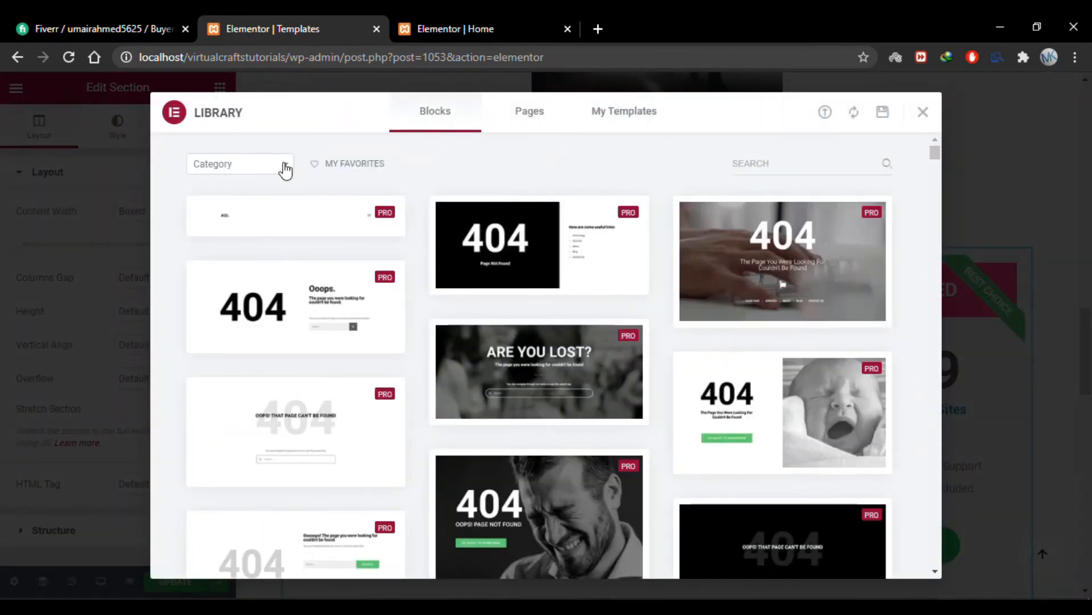
pyautogui.click(284, 170)
pyautogui.moveTo(285, 223); pyautogui.dragTo(285, 229)
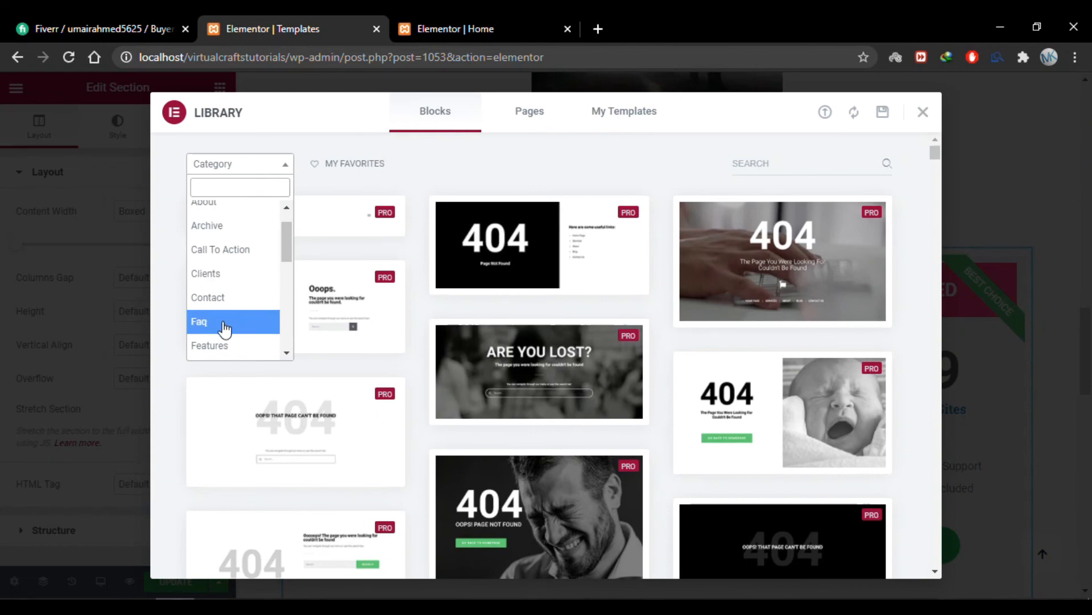
pyautogui.click(227, 323)
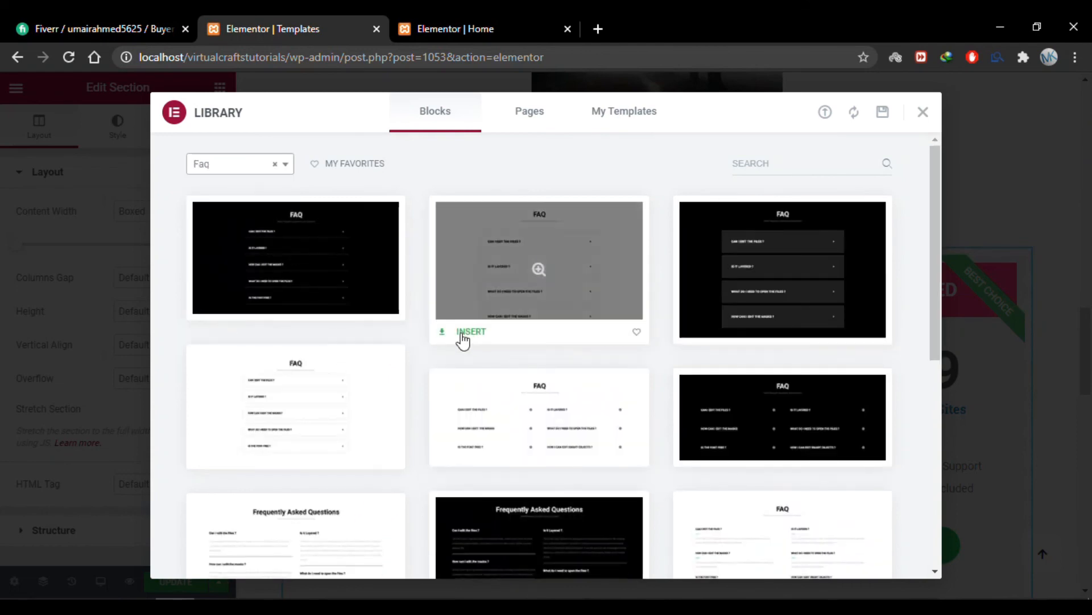
pyautogui.click(461, 337)
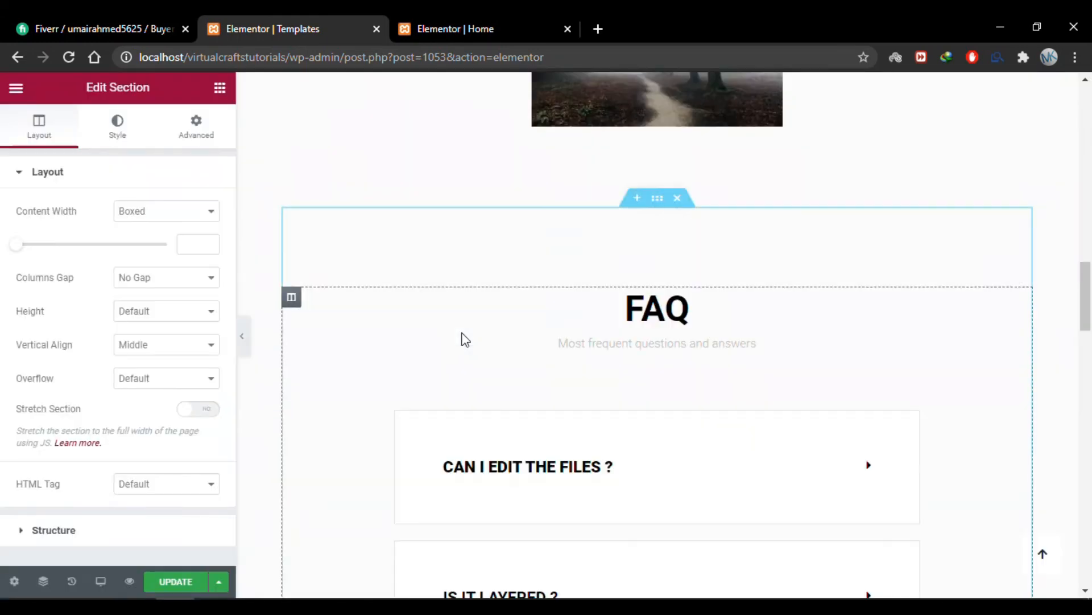
# Review the assembled page from the hero section through services, FAQ and pricing to the "Our Clients" section
pyautogui.scroll(15, 894, 267)
pyautogui.scroll(5, 894, 263)
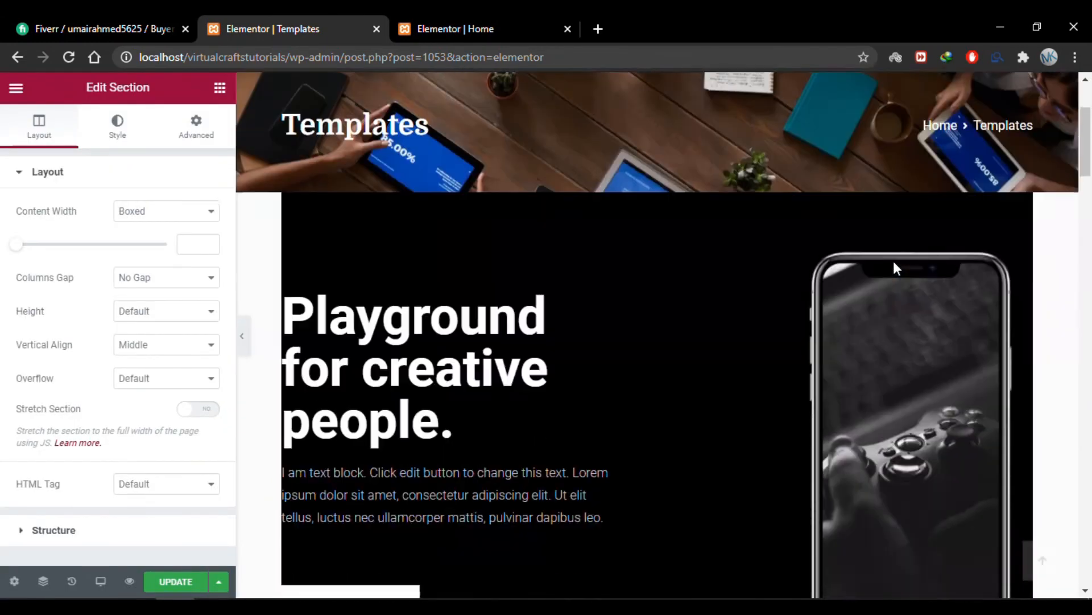
pyautogui.scroll(-8, 894, 262)
pyautogui.scroll(-14, 894, 267)
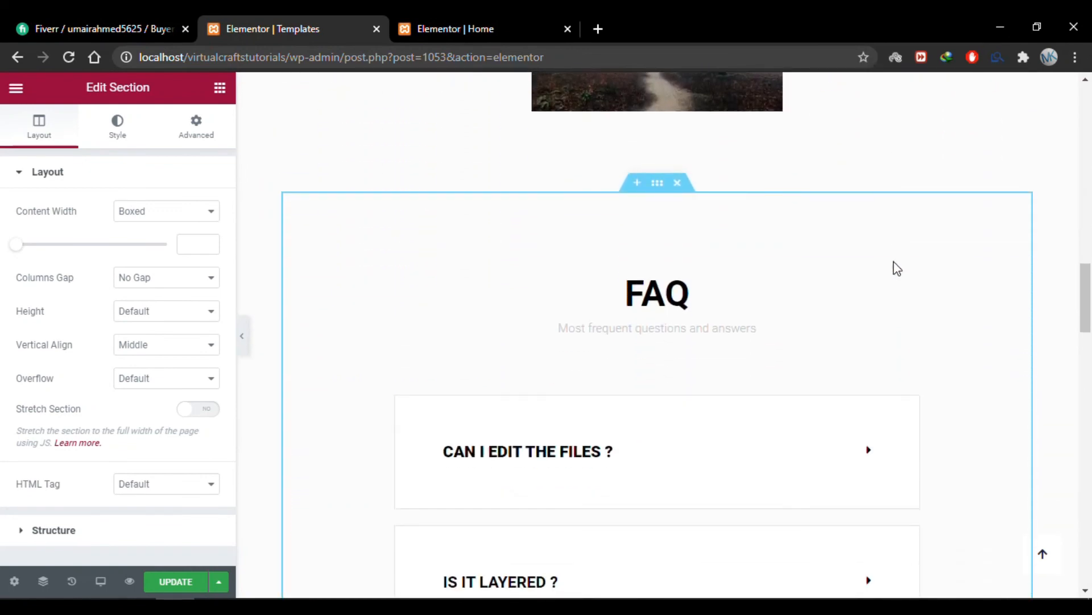
pyautogui.scroll(-12, 898, 268)
pyautogui.scroll(-12, 897, 268)
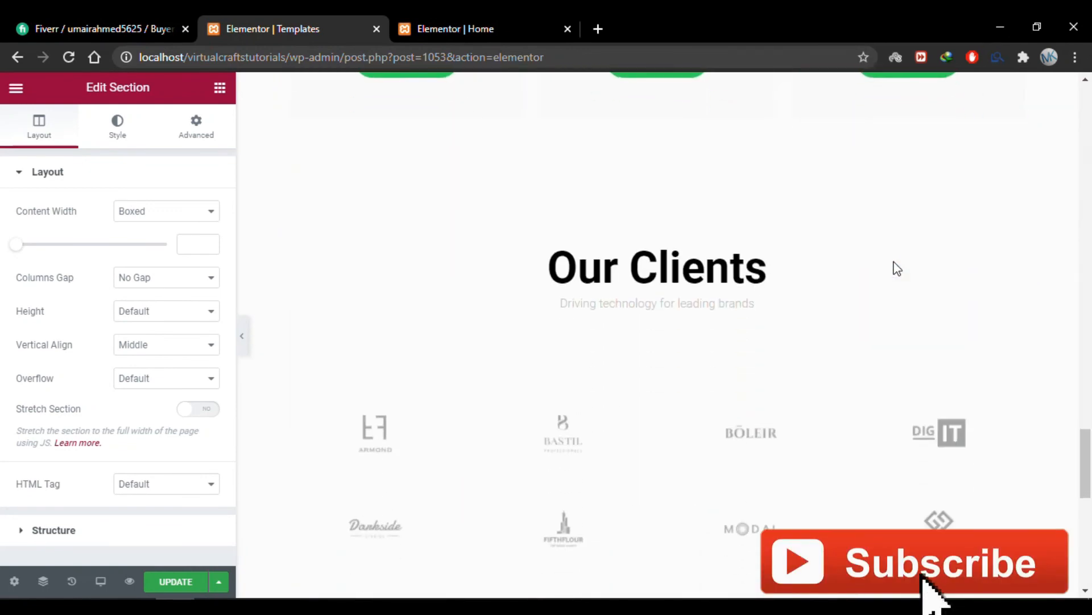
pyautogui.scroll(12, 739, 380)
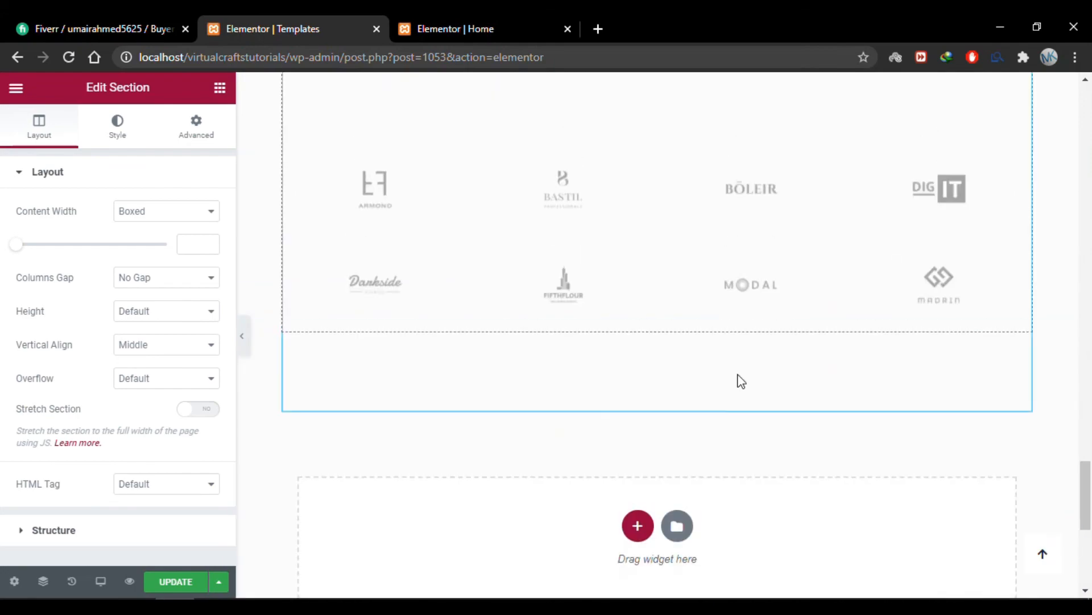
pyautogui.scroll(10, 740, 380)
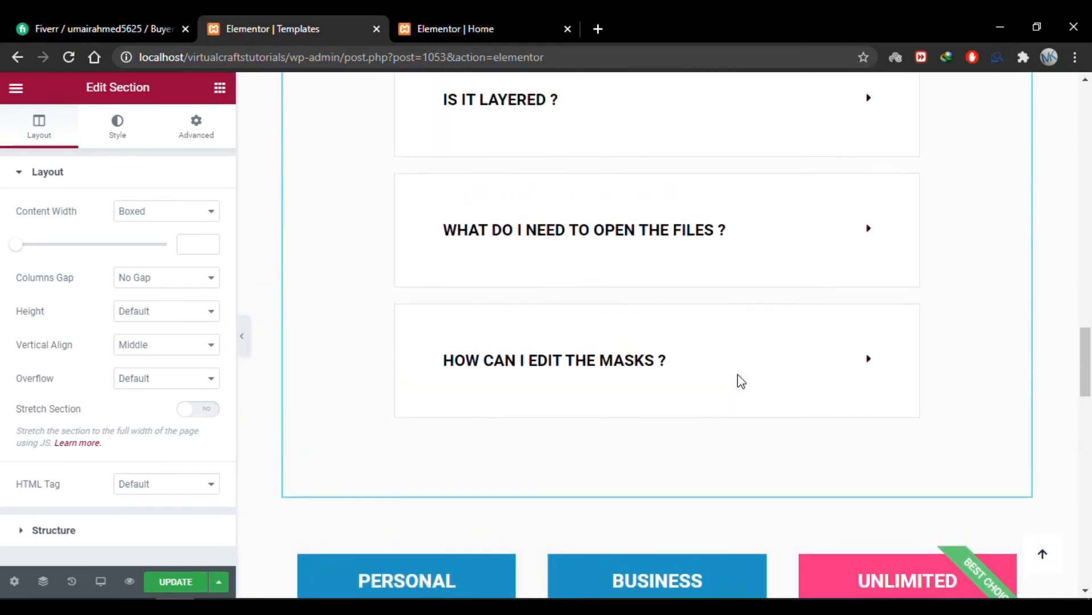
pyautogui.scroll(12, 739, 380)
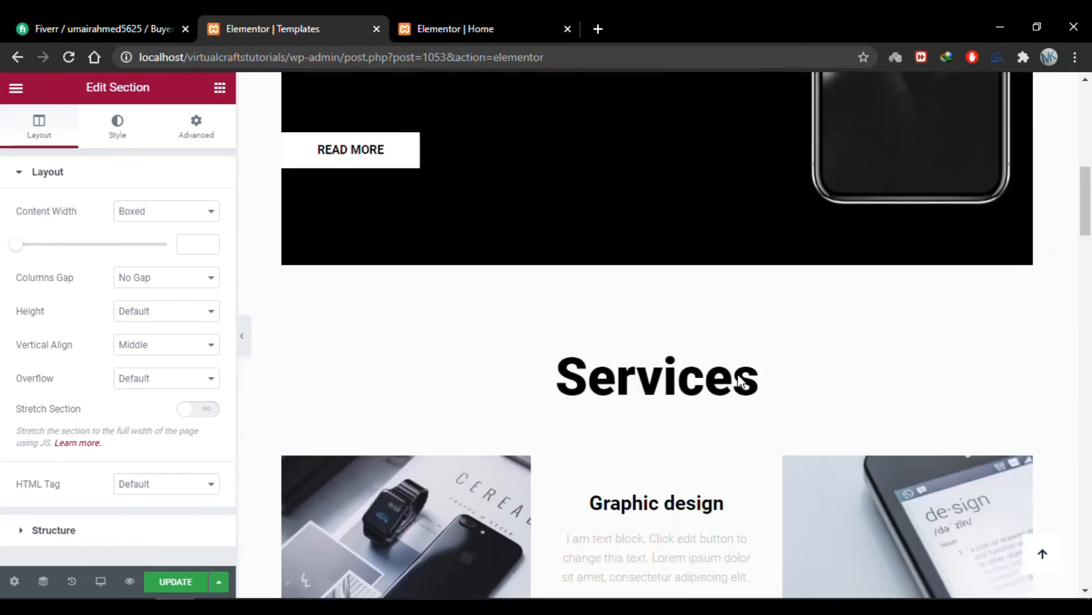